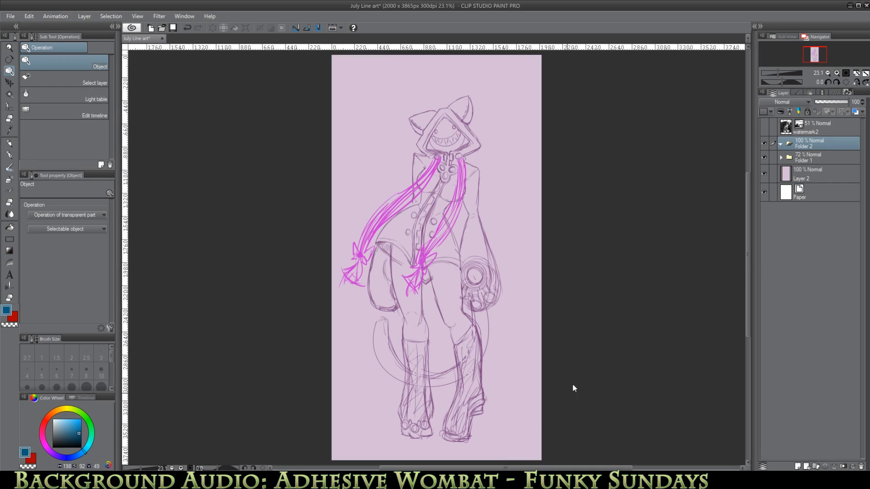
Examine the sketch layers inside Folder 1 by hiding and reshowing individual layers.
{"action": "left_click", "coordinate": [781, 157]}
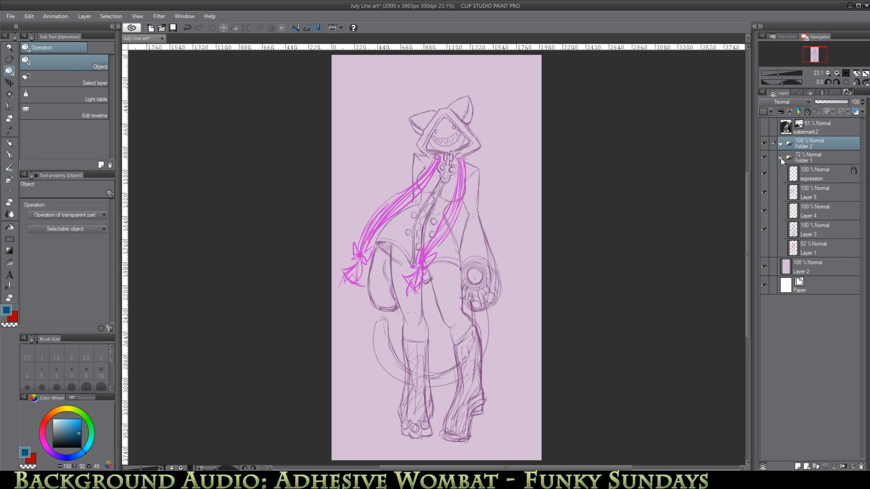
{"action": "left_click", "coordinate": [780, 159]}
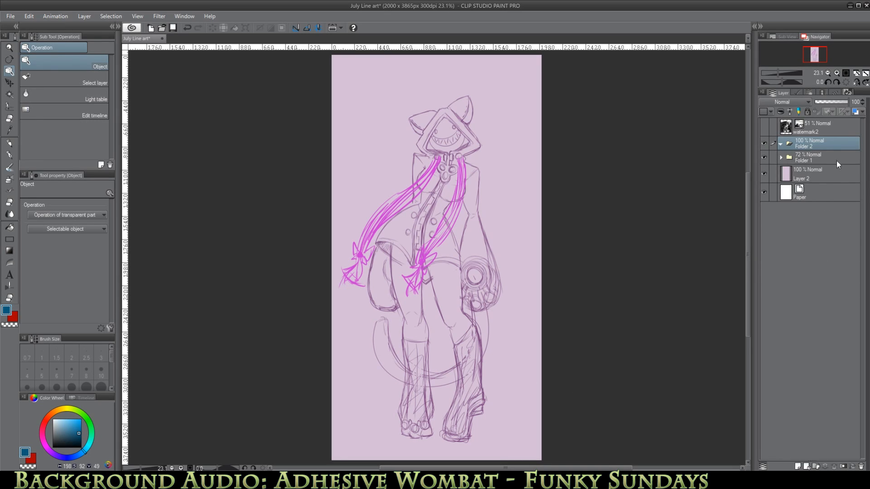
{"action": "left_click", "coordinate": [781, 158]}
{"action": "left_click", "coordinate": [763, 211]}
{"action": "left_click", "coordinate": [764, 215]}
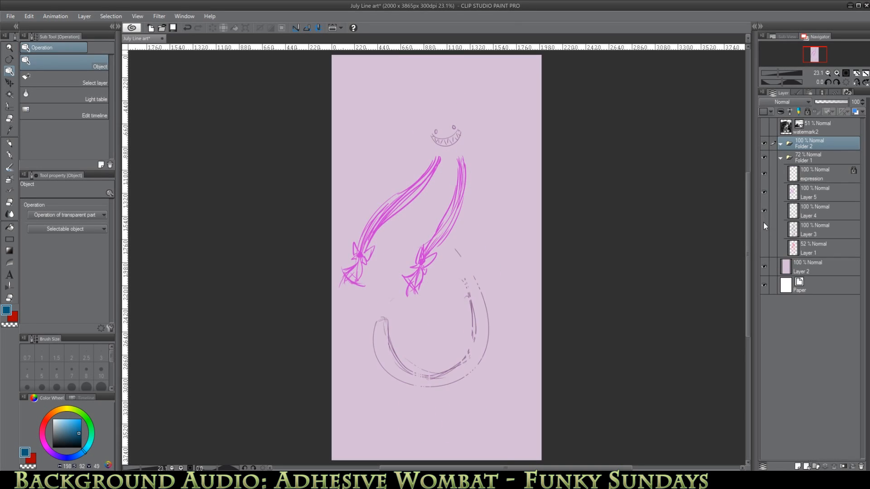
{"action": "left_click", "coordinate": [763, 223]}
{"action": "left_click", "coordinate": [762, 240]}
{"action": "left_click", "coordinate": [762, 240]}
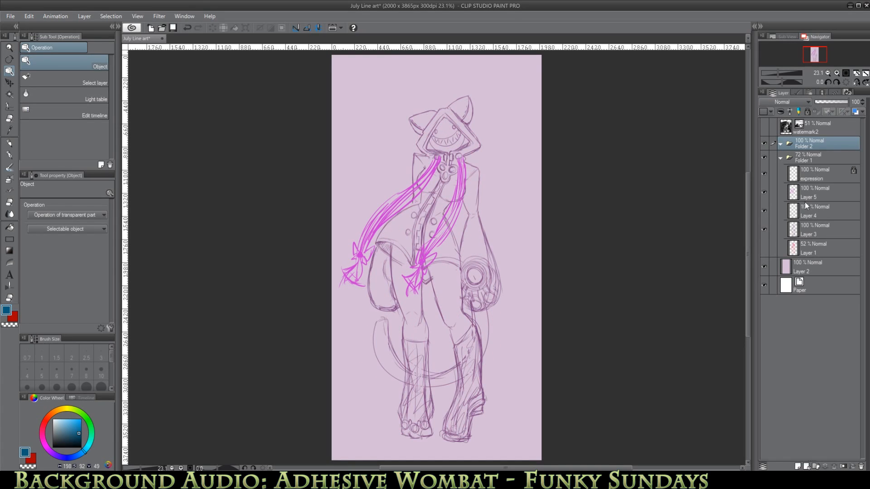
Collapse Folder 1 and lower the sketch folder's opacity to 64%.
{"action": "left_click", "coordinate": [789, 157]}
{"action": "left_click", "coordinate": [818, 153]}
{"action": "mouse_move", "coordinate": [840, 104]}
{"action": "left_mouse_down"}
{"action": "mouse_move", "coordinate": [809, 104]}
{"action": "mouse_move", "coordinate": [843, 104]}
{"action": "mouse_move", "coordinate": [836, 101]}
{"action": "left_mouse_up"}
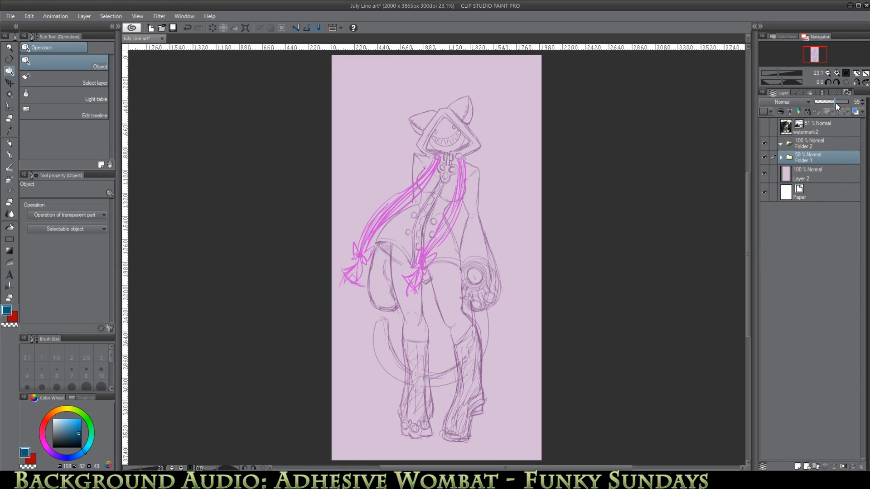
Choose the G-pen and add a new raster layer inside Folder 2.
{"action": "left_click", "coordinate": [808, 142]}
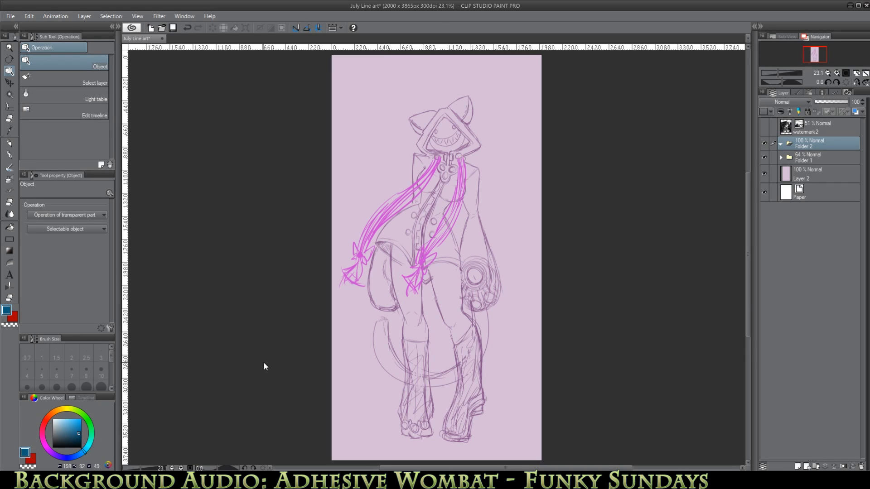
{"action": "left_click", "coordinate": [9, 154]}
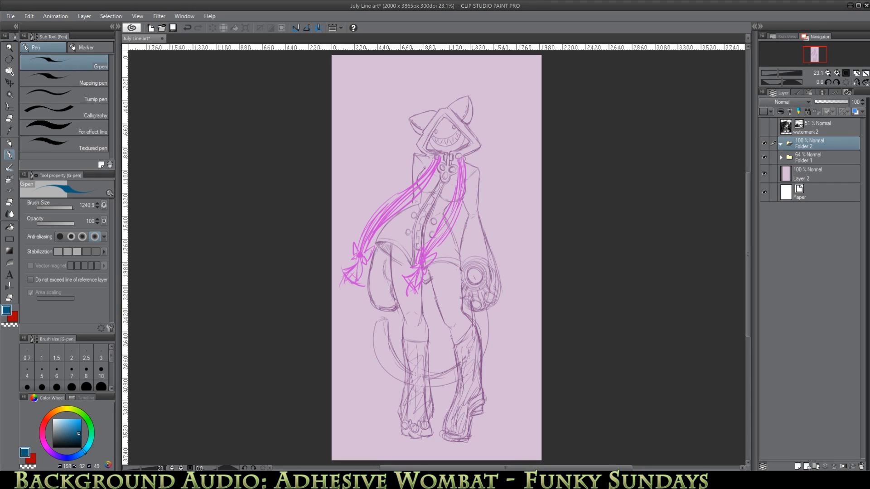
{"action": "left_click", "coordinate": [798, 467]}
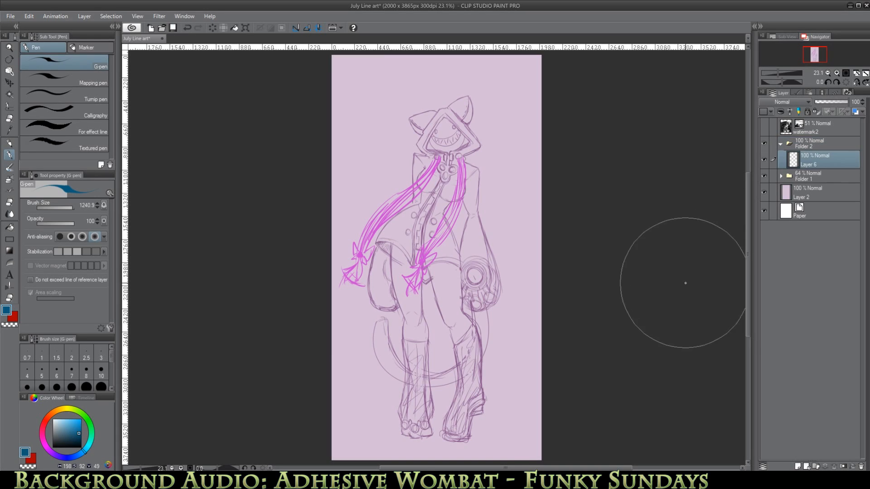
Set the G-pen's brush size to 40 and the drawing colour to black, undoing the test strokes beside the figure.
{"action": "left_click_drag", "start_coordinate": [73, 210], "coordinate": [61, 207]}
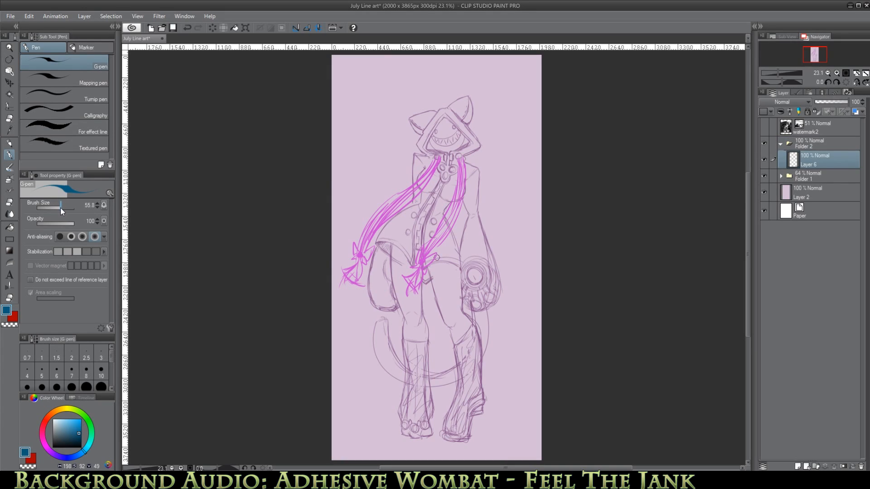
{"action": "left_click_drag", "start_coordinate": [362, 141], "coordinate": [359, 173]}
{"action": "left_click", "coordinate": [188, 29]}
{"action": "left_click_drag", "start_coordinate": [370, 140], "coordinate": [367, 156]}
{"action": "left_click", "coordinate": [187, 28]}
{"action": "left_click", "coordinate": [97, 203]}
{"action": "left_click_drag", "start_coordinate": [59, 434], "coordinate": [52, 447]}
Add a second raster layer above the first one in Folder 2 and make it active.
{"action": "left_click", "coordinate": [799, 467]}
{"action": "left_click", "coordinate": [836, 183]}
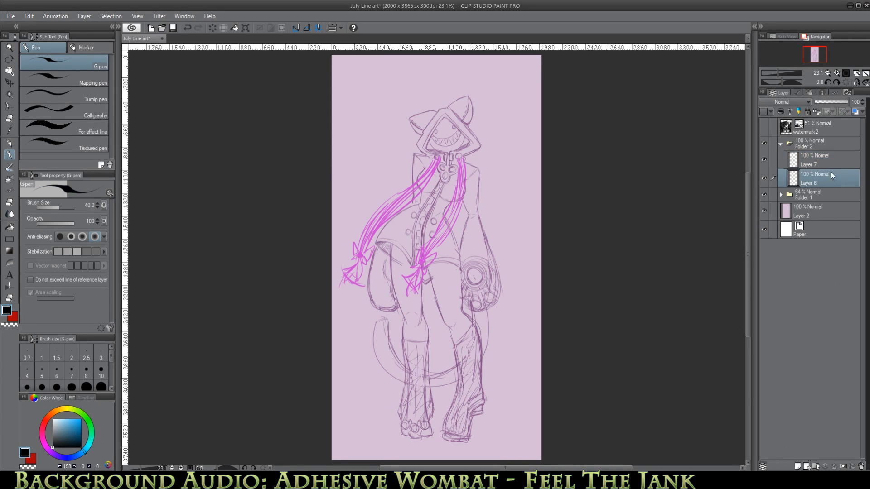
{"action": "left_click", "coordinate": [811, 156]}
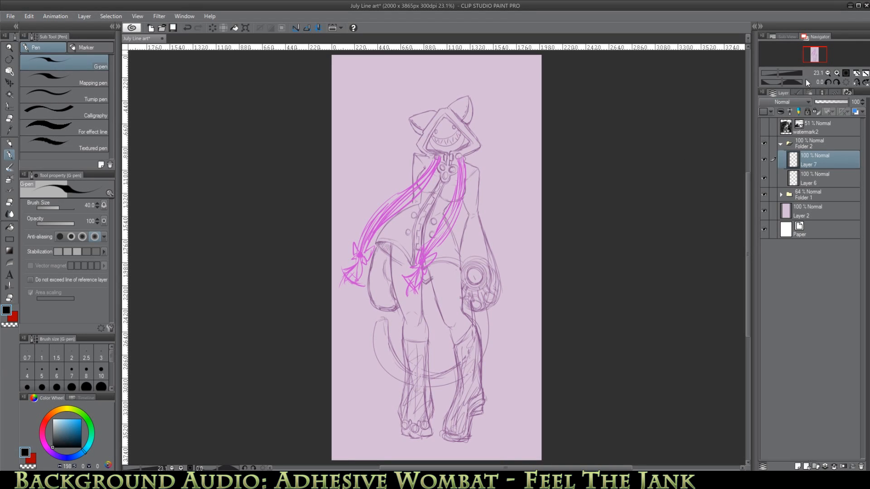
Ink the hood's outer edge with a thin black line from its peak down to the base of the lower ear.
{"action": "left_click_drag", "start_coordinate": [815, 57], "coordinate": [813, 51]}
{"action": "left_click", "coordinate": [836, 73]}
{"action": "left_click", "coordinate": [836, 73]}
{"action": "left_click", "coordinate": [836, 72]}
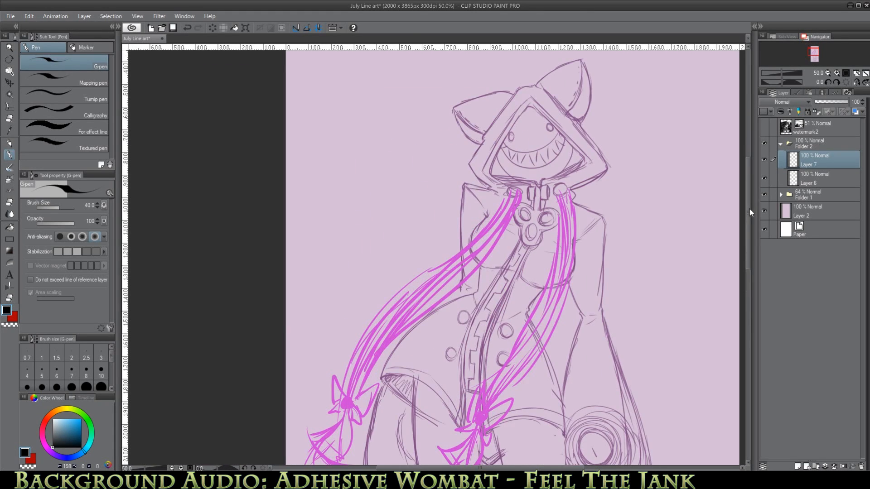
{"action": "left_click_drag", "start_coordinate": [749, 209], "coordinate": [748, 197]}
{"action": "left_click_drag", "start_coordinate": [556, 467], "coordinate": [573, 468]}
{"action": "left_click", "coordinate": [836, 72]}
{"action": "left_click_drag", "start_coordinate": [751, 178], "coordinate": [748, 160]}
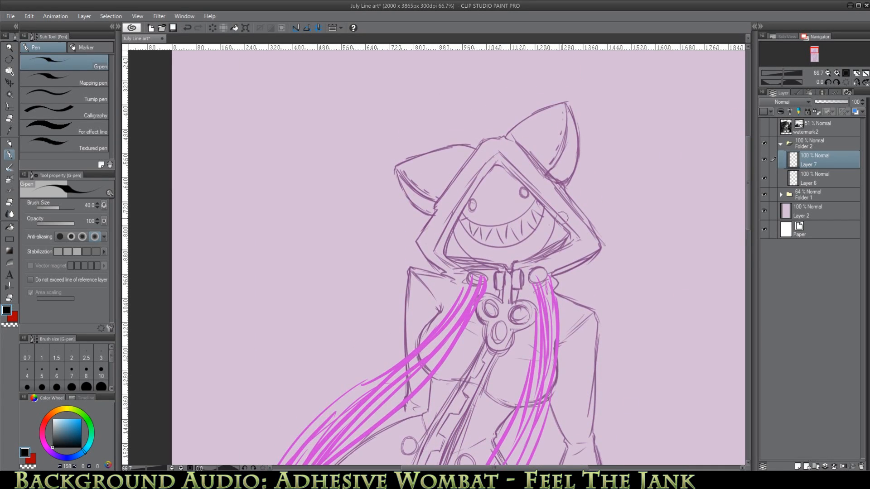
{"action": "left_click", "coordinate": [836, 73]}
{"action": "left_click_drag", "start_coordinate": [570, 468], "coordinate": [589, 469]}
{"action": "left_click_drag", "start_coordinate": [748, 189], "coordinate": [749, 178]}
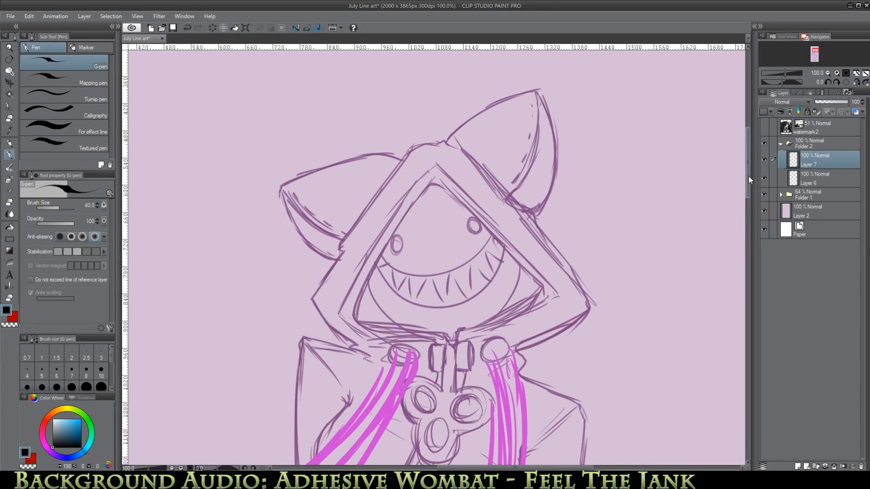
{"action": "left_click", "coordinate": [86, 252]}
{"action": "left_click_drag", "start_coordinate": [425, 146], "coordinate": [339, 236]}
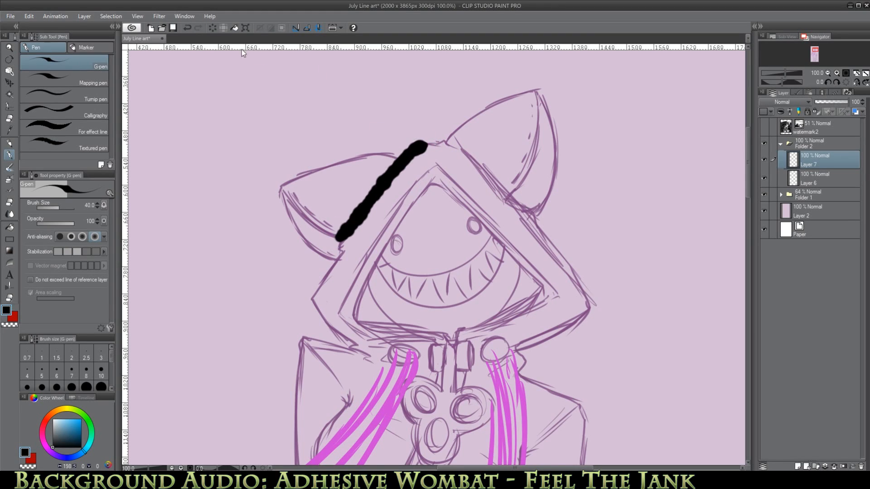
{"action": "left_click", "coordinate": [189, 29]}
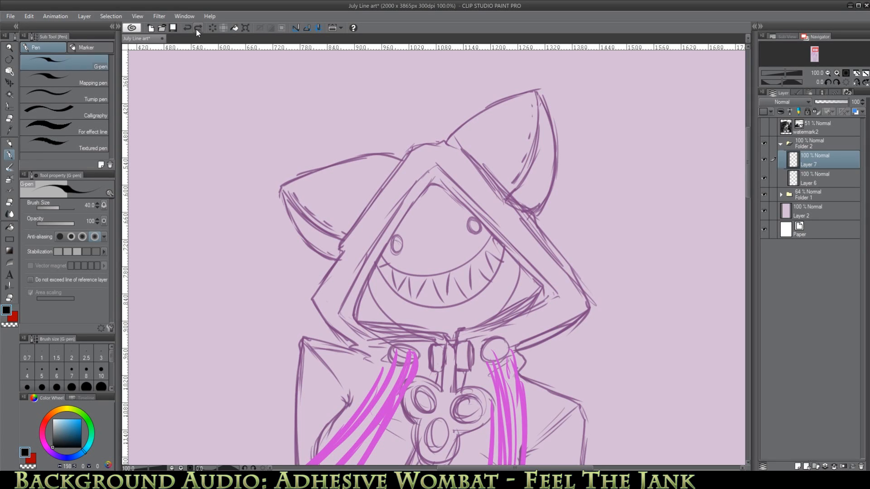
{"action": "left_click_drag", "start_coordinate": [424, 143], "coordinate": [355, 213]}
{"action": "left_click", "coordinate": [187, 28]}
{"action": "mouse_move", "coordinate": [431, 145]}
{"action": "left_mouse_down"}
{"action": "mouse_move", "coordinate": [413, 148]}
{"action": "mouse_move", "coordinate": [350, 247]}
{"action": "left_mouse_up"}
{"action": "left_click", "coordinate": [187, 28]}
{"action": "mouse_move", "coordinate": [433, 144]}
{"action": "left_mouse_down"}
{"action": "mouse_move", "coordinate": [400, 157]}
{"action": "mouse_move", "coordinate": [324, 265]}
{"action": "left_mouse_up"}
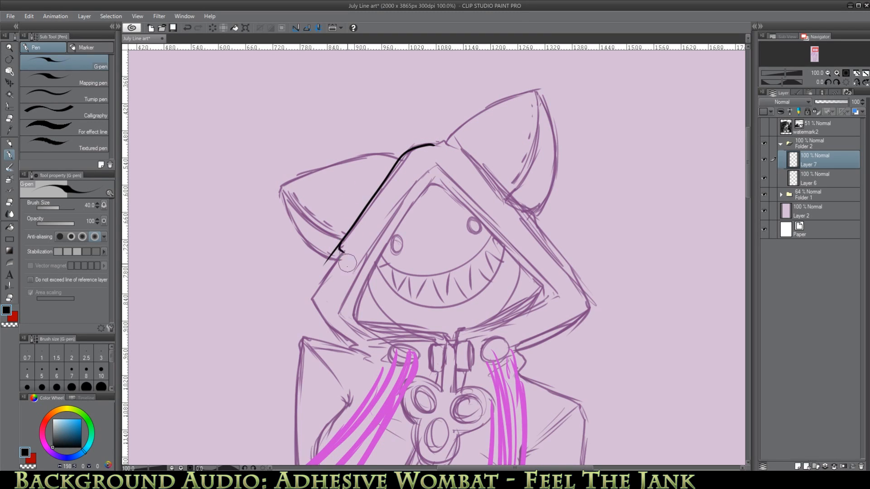
Continue the hood outline from the lower ear's base around the side corner toward the collar.
{"action": "left_click_drag", "start_coordinate": [342, 252], "coordinate": [311, 301]}
{"action": "left_click", "coordinate": [187, 28]}
{"action": "mouse_move", "coordinate": [342, 252]}
{"action": "left_mouse_down"}
{"action": "mouse_move", "coordinate": [311, 301]}
{"action": "mouse_move", "coordinate": [356, 341]}
{"action": "left_mouse_up"}
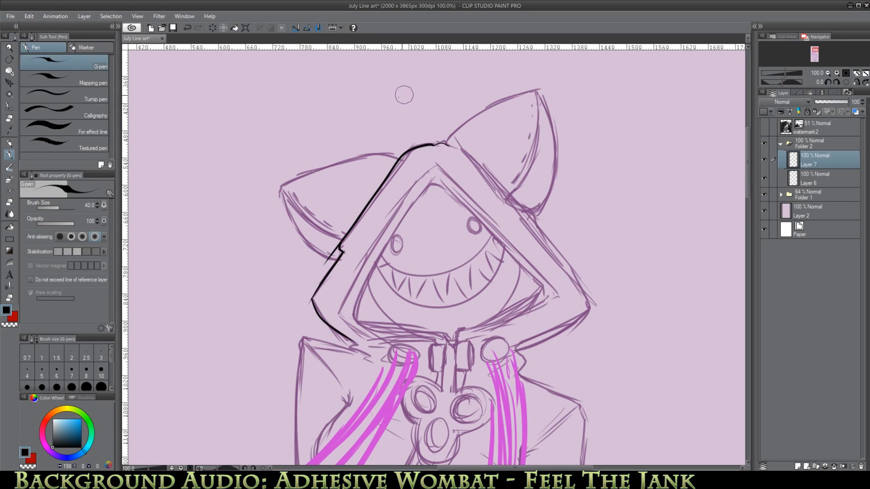
Mirror the canvas view and ink the hood's other upper edge from the peak to the base of the taller ear.
{"action": "mouse_move", "coordinate": [434, 144]}
{"action": "left_mouse_down"}
{"action": "mouse_move", "coordinate": [446, 144]}
{"action": "mouse_move", "coordinate": [400, 160]}
{"action": "mouse_move", "coordinate": [277, 298]}
{"action": "left_mouse_up"}
{"action": "left_click", "coordinate": [857, 83]}
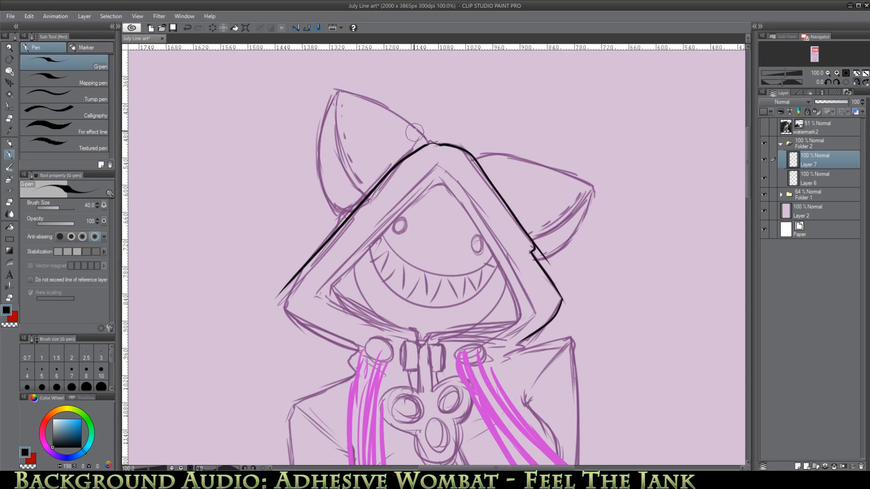
{"action": "left_click", "coordinate": [187, 27]}
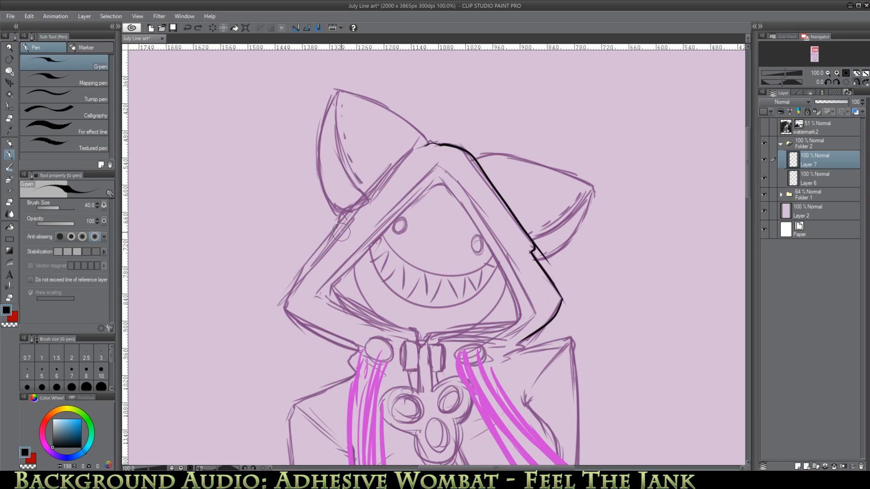
{"action": "left_click_drag", "start_coordinate": [338, 224], "coordinate": [350, 212]}
{"action": "left_click_drag", "start_coordinate": [349, 208], "coordinate": [428, 144]}
{"action": "left_click", "coordinate": [186, 27]}
{"action": "left_click_drag", "start_coordinate": [420, 147], "coordinate": [365, 198]}
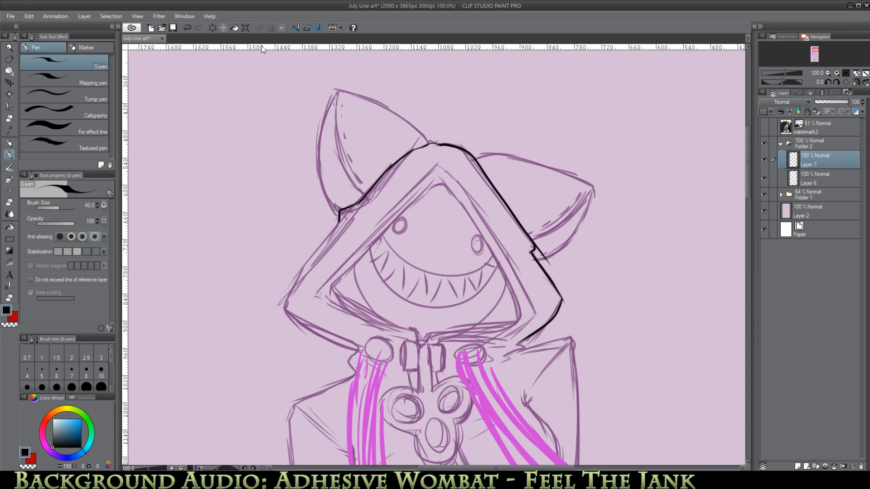
{"action": "left_click", "coordinate": [187, 27]}
{"action": "left_click_drag", "start_coordinate": [395, 158], "coordinate": [360, 200]}
Erase the stray line end at the notch below the lower ear with the hard eraser at size 24.2.
{"action": "left_click", "coordinate": [9, 202]}
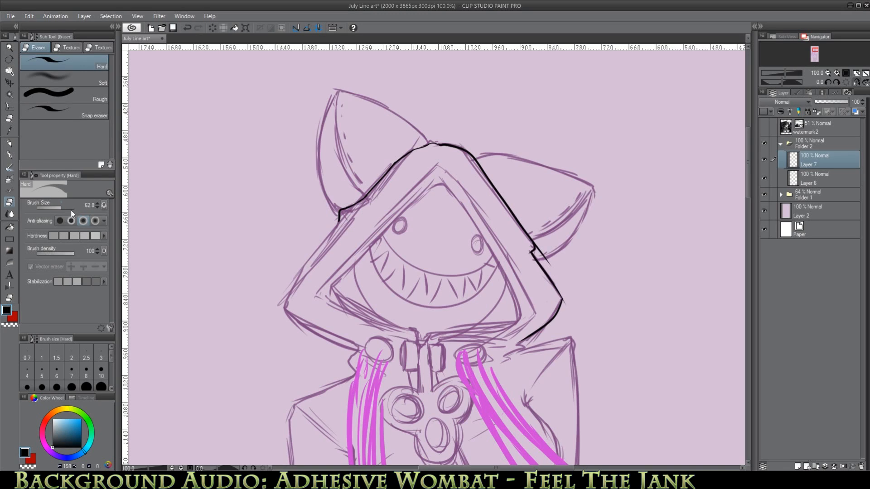
{"action": "left_click_drag", "start_coordinate": [64, 208], "coordinate": [57, 207]}
{"action": "left_click", "coordinate": [58, 208]}
{"action": "left_click_drag", "start_coordinate": [550, 263], "coordinate": [538, 244]}
Ink the hood outline from the taller ear's base down to the side corner and along the lower edge to the drawstring.
{"action": "left_click", "coordinate": [9, 154]}
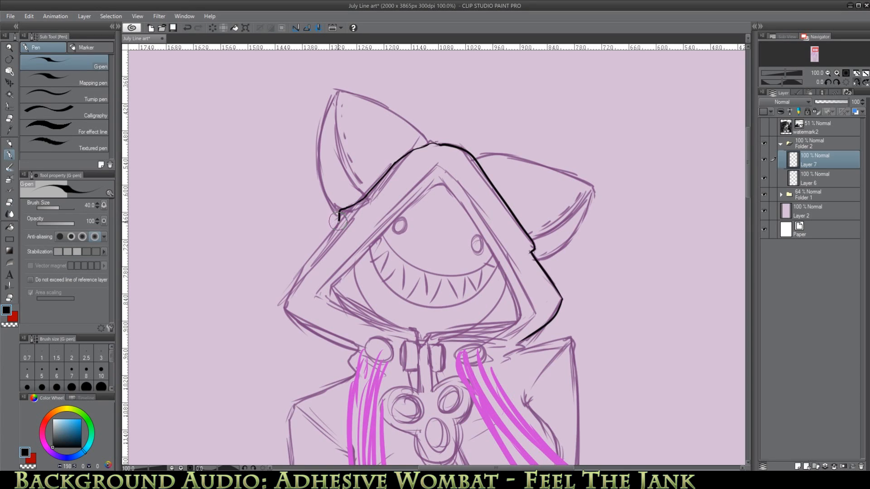
{"action": "mouse_move", "coordinate": [339, 221]}
{"action": "left_mouse_down"}
{"action": "mouse_move", "coordinate": [319, 249]}
{"action": "mouse_move", "coordinate": [359, 346]}
{"action": "left_mouse_up"}
{"action": "left_click", "coordinate": [187, 27]}
{"action": "left_click_drag", "start_coordinate": [284, 309], "coordinate": [393, 350]}
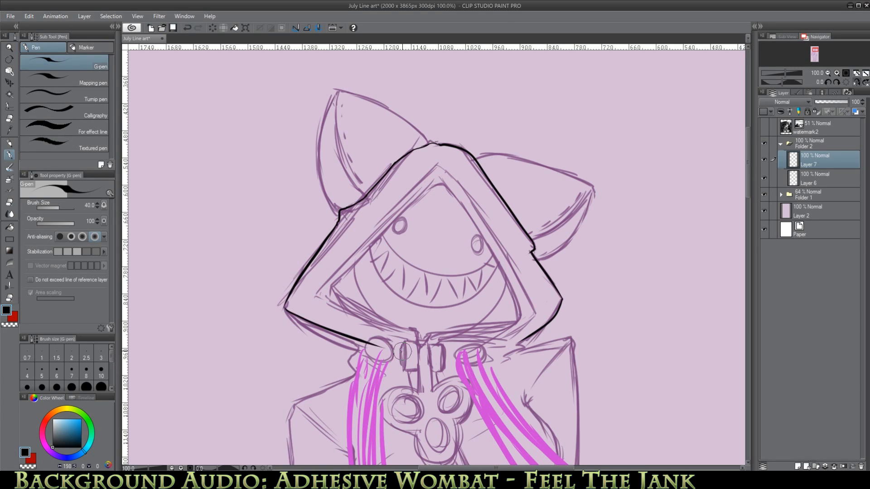
{"action": "left_click", "coordinate": [186, 28]}
{"action": "left_click_drag", "start_coordinate": [285, 304], "coordinate": [366, 352]}
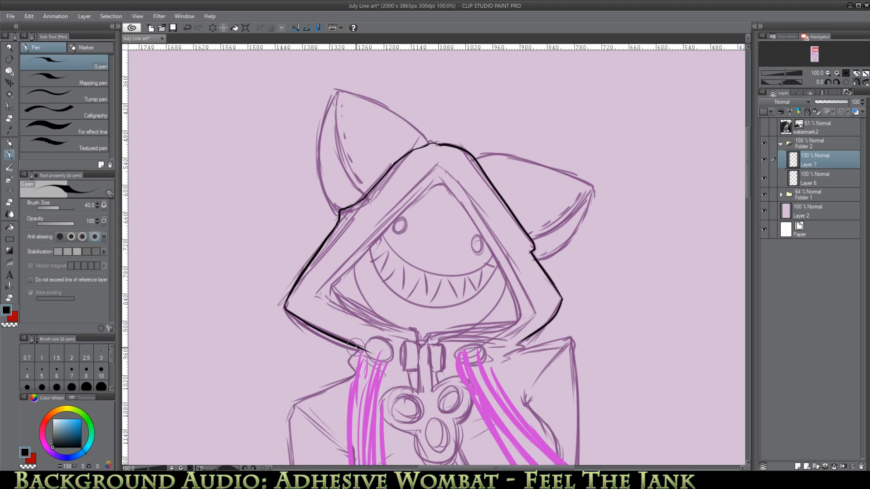
Ink the short zigzag fold beneath the hood's lower edge, above the shoulder.
{"action": "mouse_move", "coordinate": [358, 348]}
{"action": "left_mouse_down"}
{"action": "mouse_move", "coordinate": [349, 370]}
{"action": "mouse_move", "coordinate": [356, 374]}
{"action": "left_mouse_up"}
{"action": "left_click", "coordinate": [188, 28]}
{"action": "left_click_drag", "start_coordinate": [357, 348], "coordinate": [351, 372]}
{"action": "key", "text": "e"}
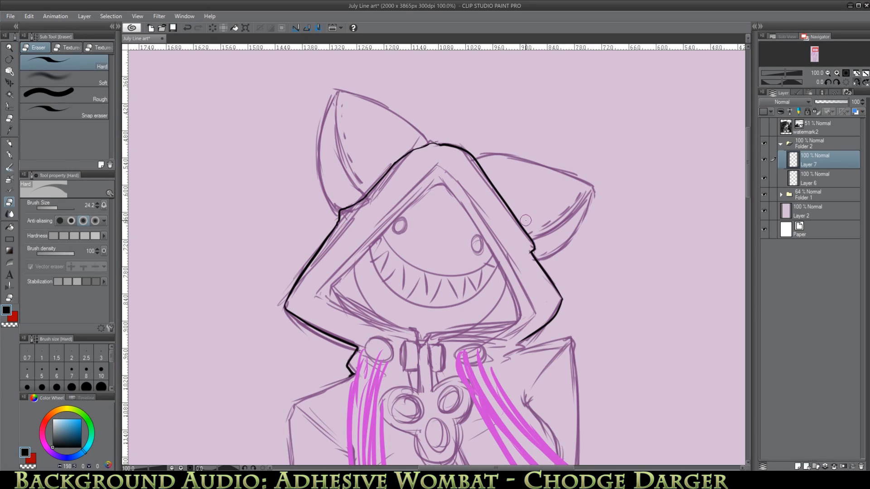
Compare the inked hood outline with the sketch by hiding and reshowing the line art layers and the sketch folder.
{"action": "left_click", "coordinate": [764, 158]}
{"action": "left_click", "coordinate": [764, 159]}
{"action": "left_click", "coordinate": [763, 159]}
{"action": "left_click", "coordinate": [763, 159]}
{"action": "left_click", "coordinate": [763, 196]}
{"action": "left_click", "coordinate": [763, 195]}
{"action": "left_click", "coordinate": [762, 196]}
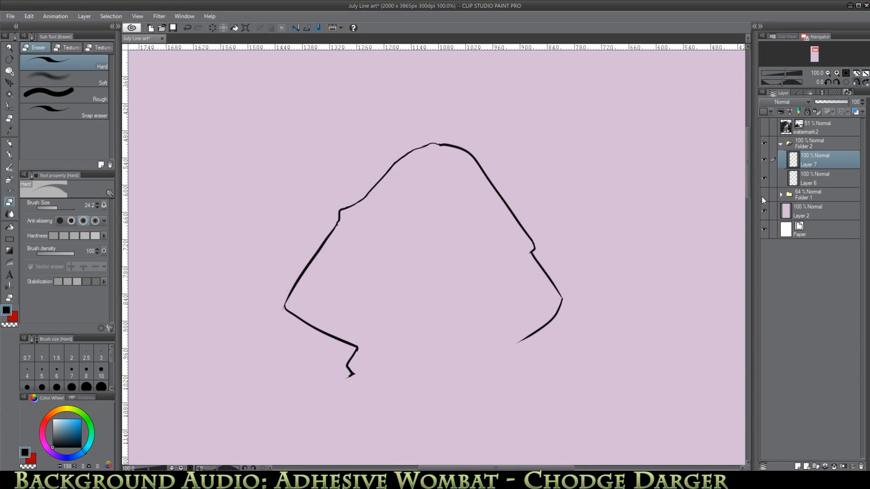
{"action": "left_click", "coordinate": [762, 197]}
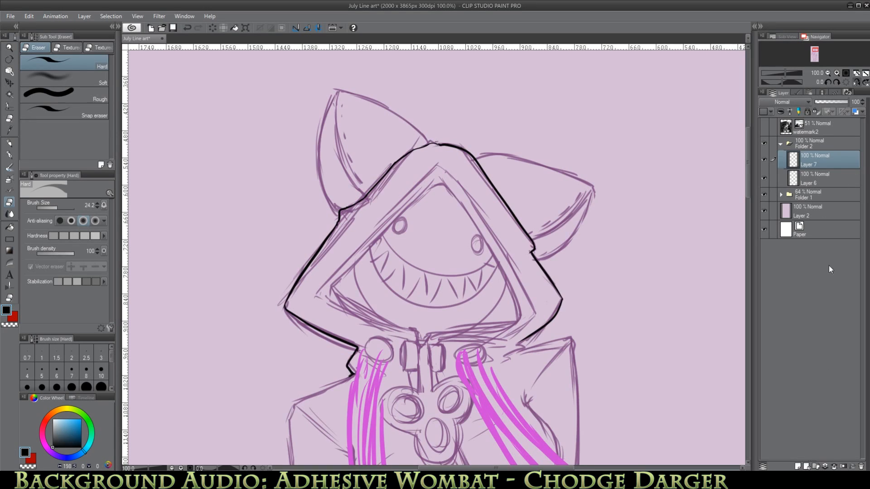
{"action": "left_click", "coordinate": [762, 179]}
{"action": "left_click", "coordinate": [762, 180]}
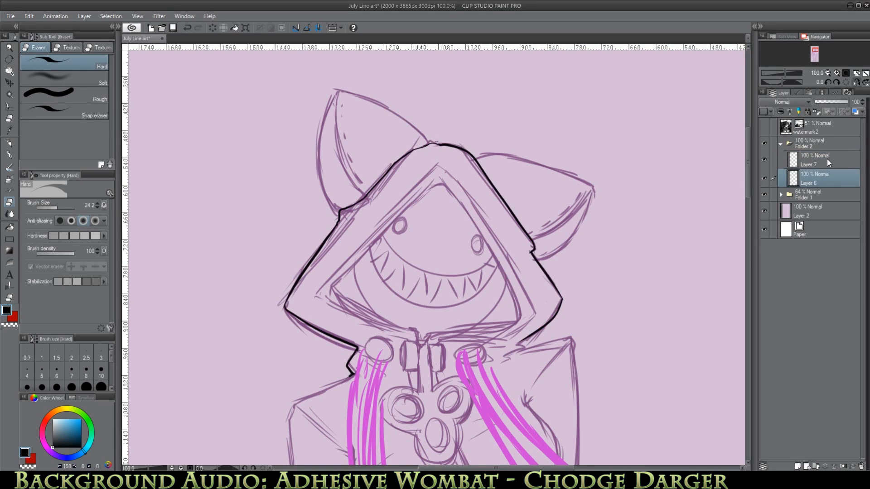
{"action": "left_click", "coordinate": [764, 160]}
{"action": "left_click", "coordinate": [765, 159]}
{"action": "left_click", "coordinate": [764, 159]}
{"action": "left_click", "coordinate": [762, 158]}
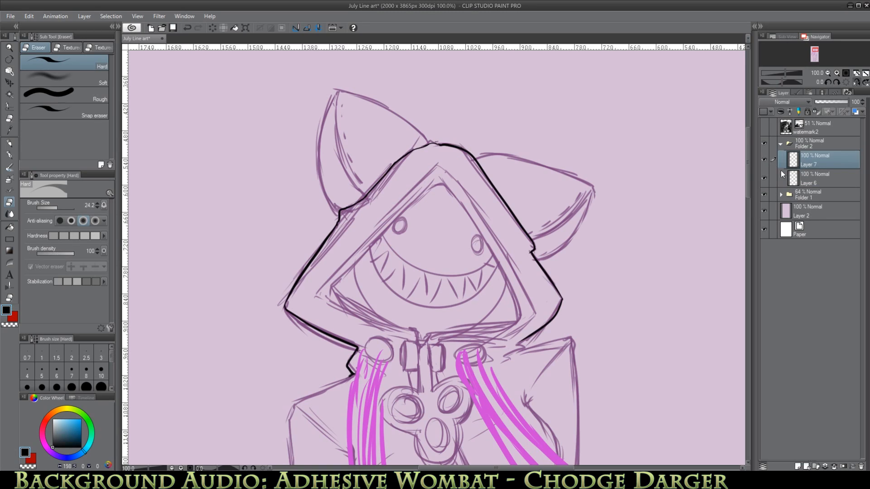
Ink the outer curve of the taller ear from its tip down past the hood's edge with the G-pen.
{"action": "left_click", "coordinate": [10, 156]}
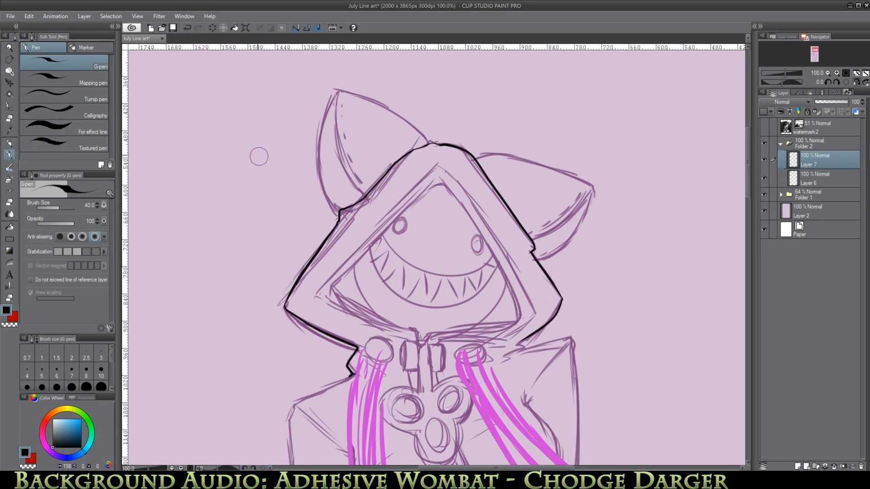
{"action": "mouse_move", "coordinate": [341, 211]}
{"action": "left_mouse_down"}
{"action": "mouse_move", "coordinate": [322, 86]}
{"action": "mouse_move", "coordinate": [375, 240]}
{"action": "left_mouse_up"}
{"action": "key", "text": "ctrl+z"}
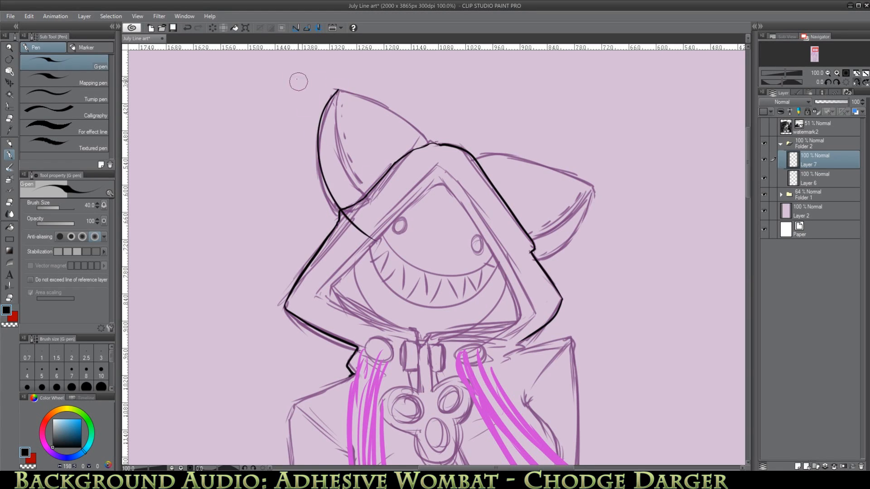
{"action": "key", "text": "ctrl+z"}
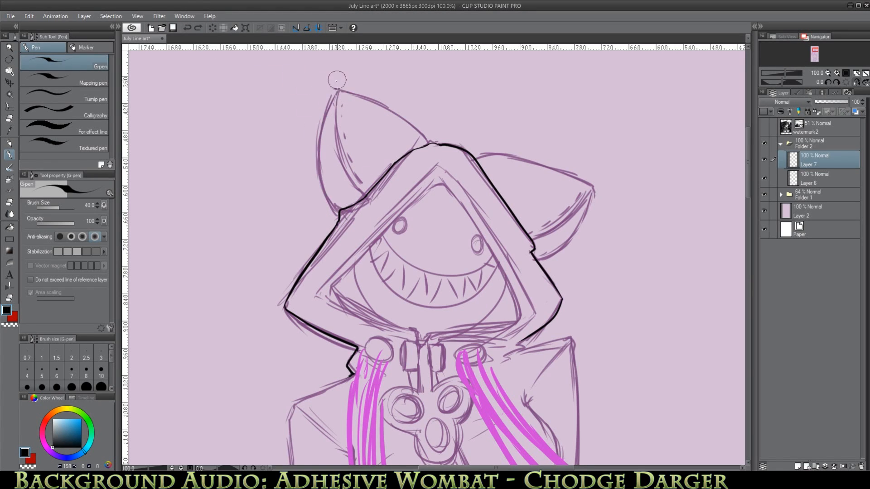
{"action": "left_click_drag", "start_coordinate": [337, 90], "coordinate": [369, 248]}
Ink the taller ear's inner fold line from the tip down across the hood's edge.
{"action": "mouse_move", "coordinate": [337, 90]}
{"action": "left_mouse_down"}
{"action": "mouse_move", "coordinate": [346, 141]}
{"action": "mouse_move", "coordinate": [395, 213]}
{"action": "left_mouse_up"}
{"action": "left_click", "coordinate": [183, 28]}
{"action": "left_click_drag", "start_coordinate": [337, 91], "coordinate": [386, 217]}
{"action": "left_click_drag", "start_coordinate": [250, 105], "coordinate": [246, 123]}
{"action": "left_click_drag", "start_coordinate": [247, 126], "coordinate": [256, 180]}
{"action": "left_click", "coordinate": [187, 27]}
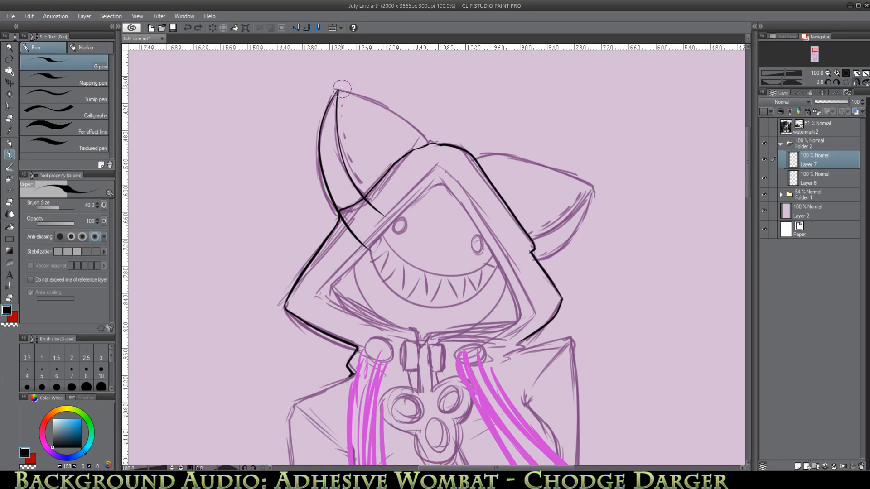
Ink the taller ear's upper edge from the tip to the hood's peak.
{"action": "left_click_drag", "start_coordinate": [338, 90], "coordinate": [442, 158]}
{"action": "left_click", "coordinate": [188, 28]}
{"action": "left_click_drag", "start_coordinate": [339, 90], "coordinate": [433, 144]}
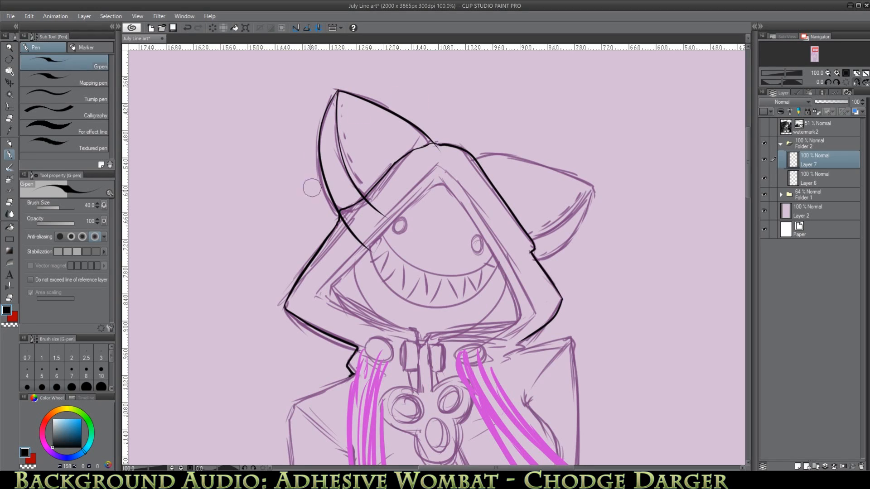
Erase the ear lines that overshoot the hood's edge and check the result by hiding and reshowing the sketch folder.
{"action": "key", "text": "e"}
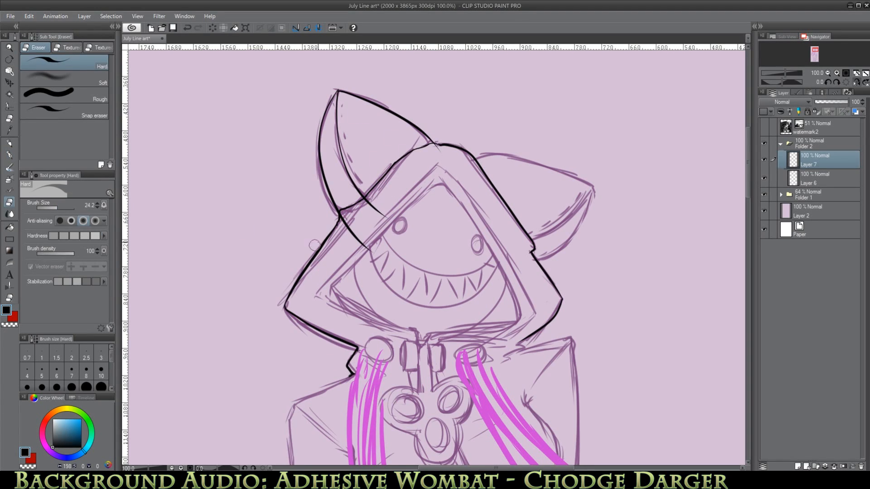
{"action": "mouse_move", "coordinate": [394, 213]}
{"action": "left_mouse_down"}
{"action": "mouse_move", "coordinate": [365, 197]}
{"action": "mouse_move", "coordinate": [381, 219]}
{"action": "mouse_move", "coordinate": [342, 214]}
{"action": "mouse_move", "coordinate": [356, 241]}
{"action": "mouse_move", "coordinate": [347, 217]}
{"action": "left_mouse_up"}
{"action": "left_click", "coordinate": [764, 194]}
{"action": "left_click", "coordinate": [764, 194]}
Select Layer 6 and Layer 7 together and move their line art up and off the sketch.
{"action": "left_click", "coordinate": [773, 178]}
{"action": "left_click", "coordinate": [772, 177]}
{"action": "left_click", "coordinate": [773, 178]}
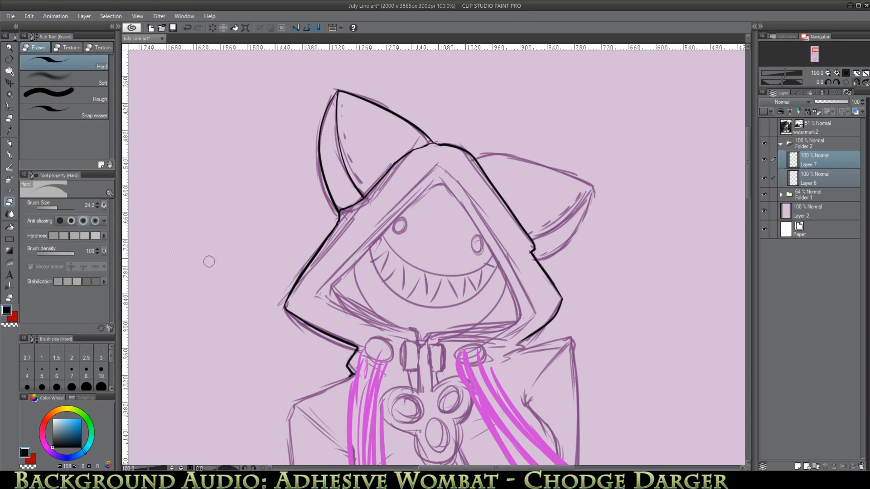
{"action": "left_click", "coordinate": [9, 82]}
{"action": "left_click_drag", "start_coordinate": [367, 260], "coordinate": [294, 223]}
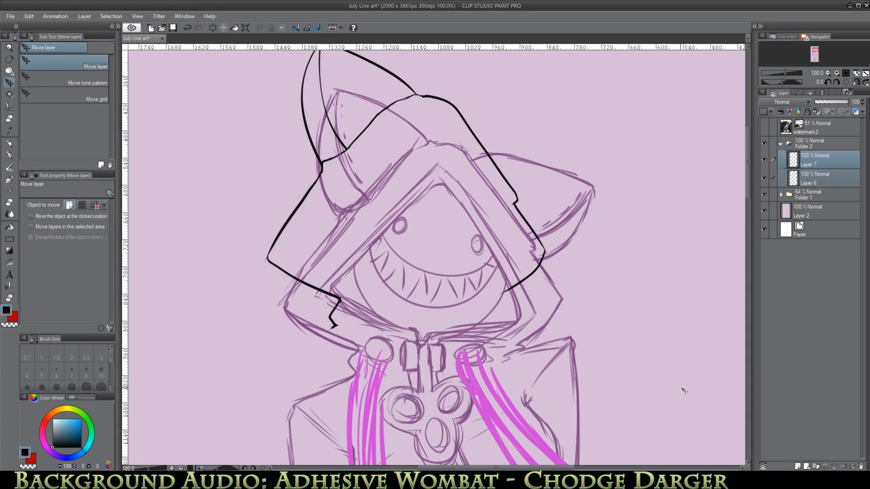
Clear and delete both line art layers in Folder 2 and add a new vector layer in their place.
{"action": "left_click", "coordinate": [212, 28]}
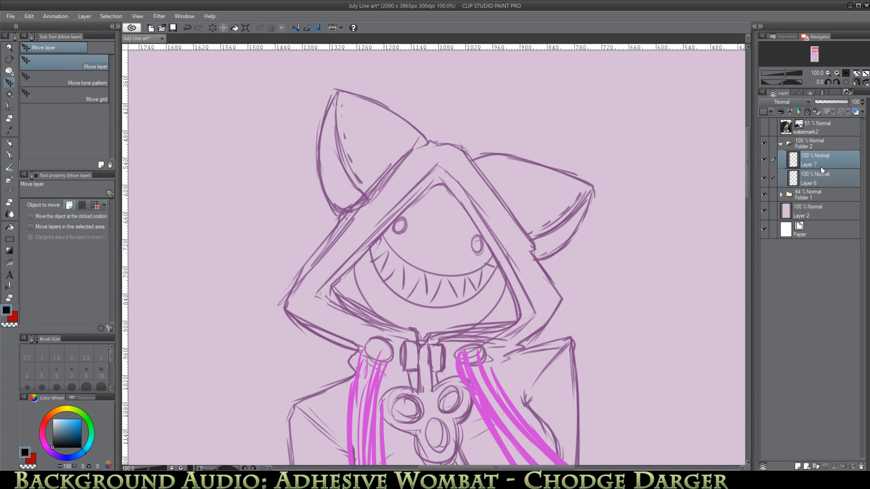
{"action": "left_click", "coordinate": [861, 466]}
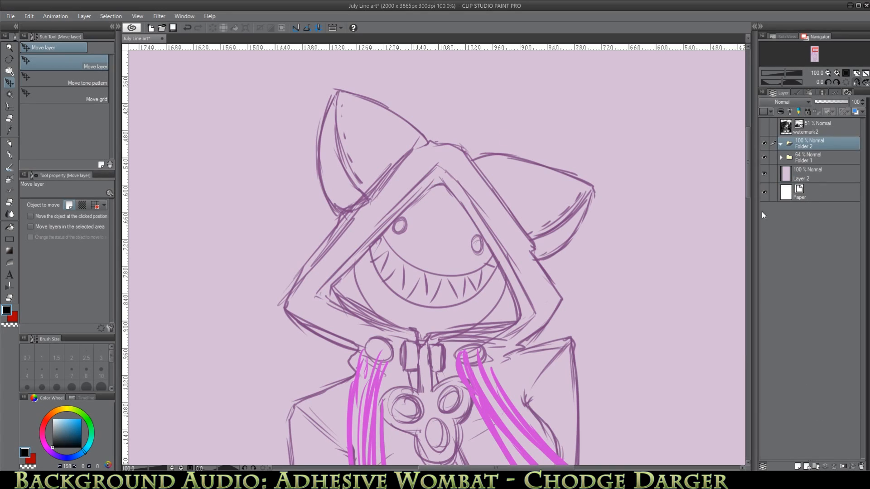
{"action": "left_click", "coordinate": [807, 467]}
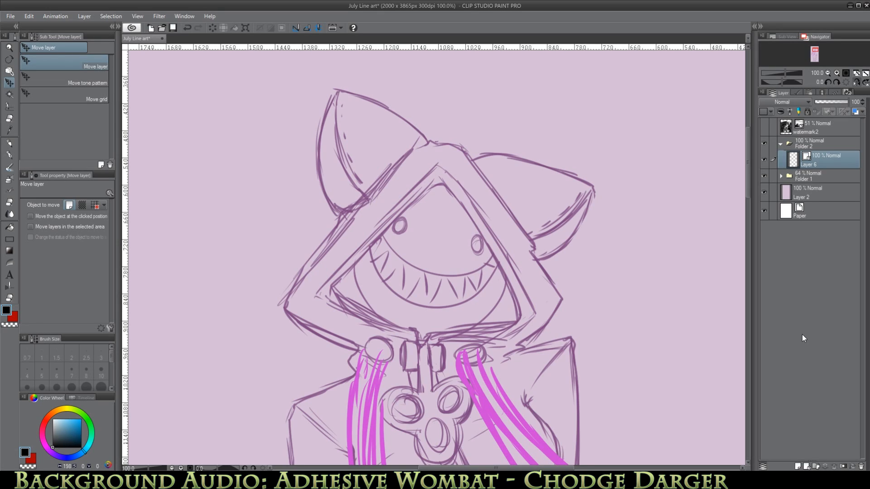
Ink the hood's outer edge with the G-pen from the taller ear's base down to the side corner.
{"action": "left_click", "coordinate": [10, 153]}
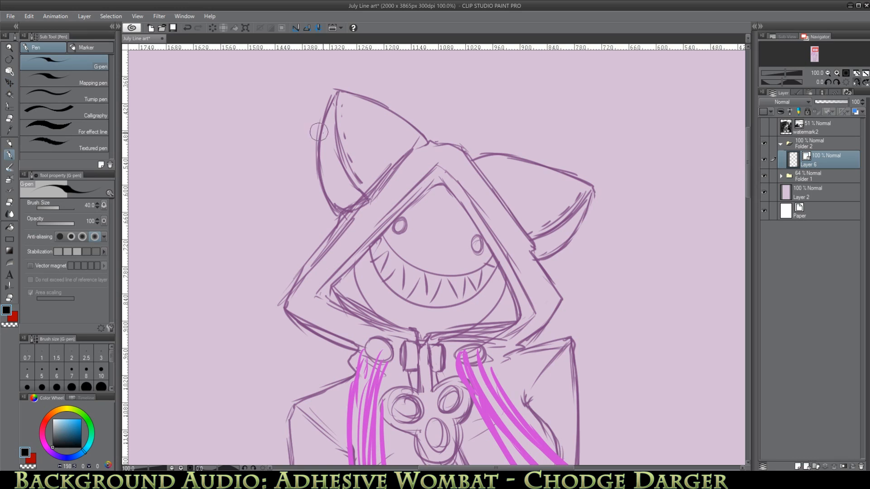
{"action": "left_click", "coordinate": [836, 73]}
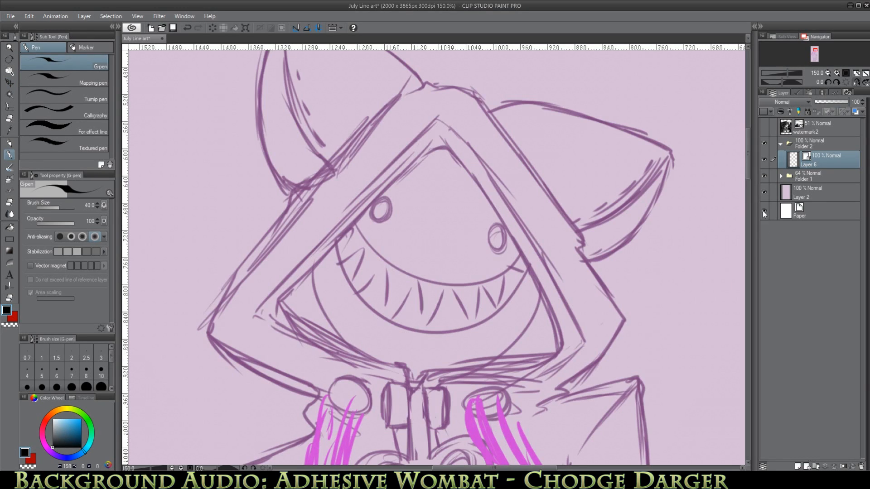
{"action": "left_click_drag", "start_coordinate": [746, 165], "coordinate": [748, 160]}
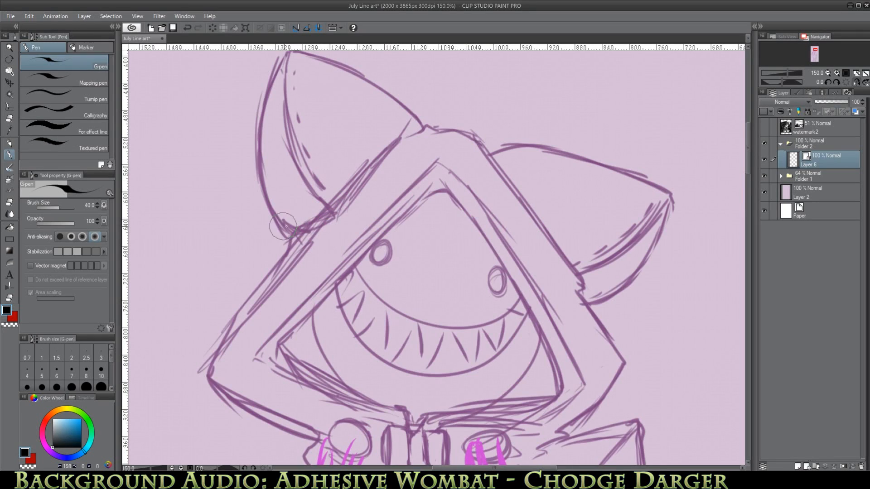
{"action": "mouse_move", "coordinate": [297, 230]}
{"action": "left_mouse_down"}
{"action": "mouse_move", "coordinate": [232, 326]}
{"action": "mouse_move", "coordinate": [212, 382]}
{"action": "left_mouse_up"}
{"action": "left_click", "coordinate": [188, 28]}
{"action": "left_click", "coordinate": [188, 28]}
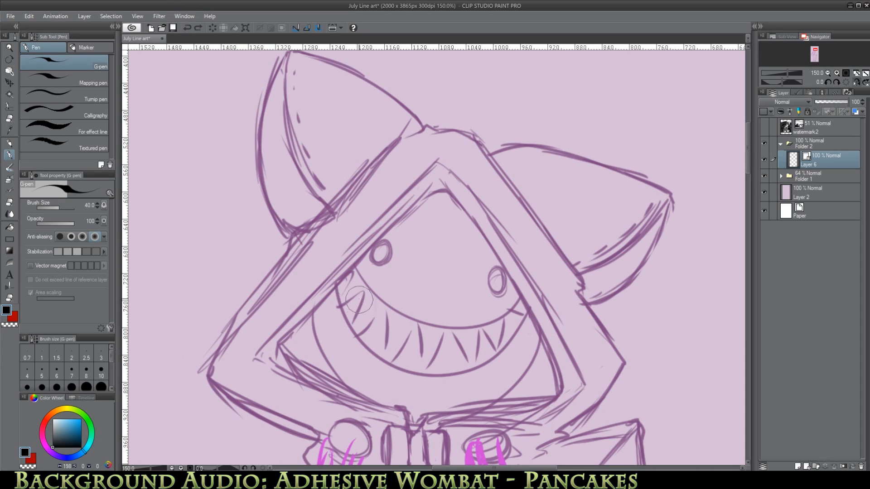
{"action": "left_click_drag", "start_coordinate": [294, 230], "coordinate": [213, 372]}
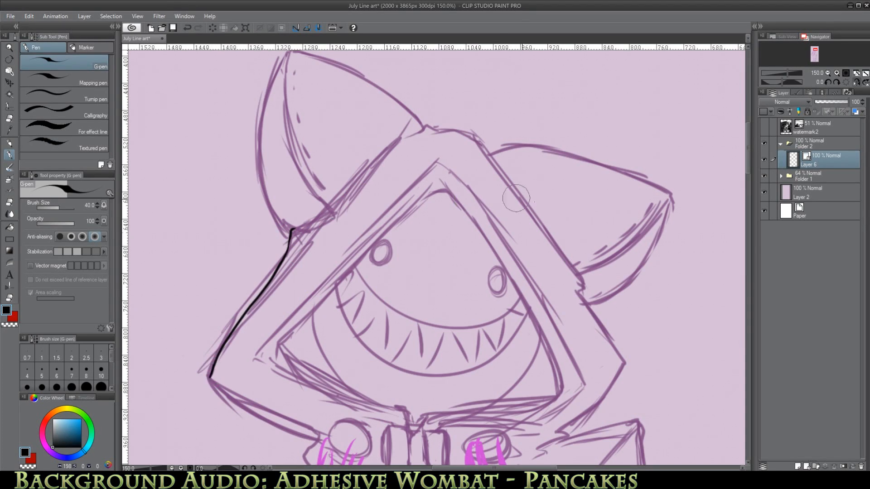
Ink the hood's lower edge from the side corner to the cord knob, and the matching lower edge on the opposite side.
{"action": "scroll", "coordinate": [709, 157], "scroll_direction": "down", "scroll_amount": 3}
{"action": "left_click", "coordinate": [187, 28]}
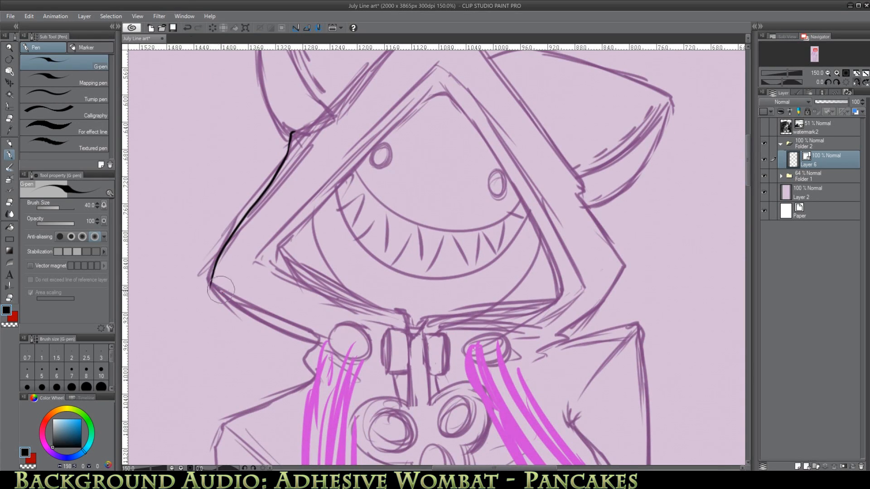
{"action": "mouse_move", "coordinate": [211, 273]}
{"action": "left_mouse_down"}
{"action": "mouse_move", "coordinate": [229, 299]}
{"action": "mouse_move", "coordinate": [324, 337]}
{"action": "left_mouse_up"}
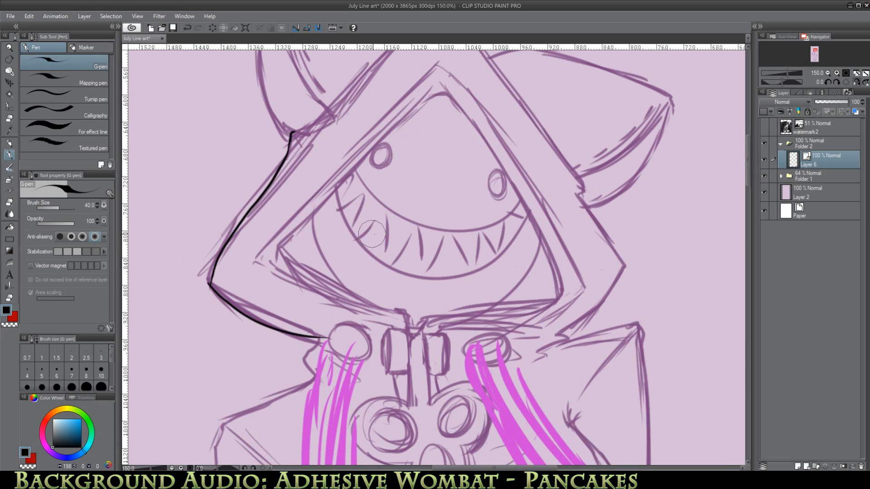
{"action": "left_click_drag", "start_coordinate": [557, 334], "coordinate": [612, 263]}
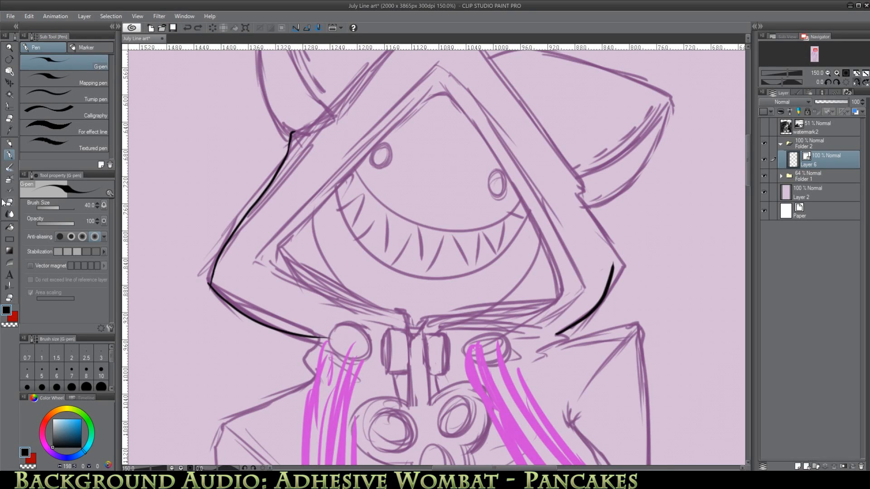
Bend the inked lower hood edge below the taller ear onto the sketch line with Pinch vector line, keeping both ends fixed.
{"action": "left_click", "coordinate": [9, 287]}
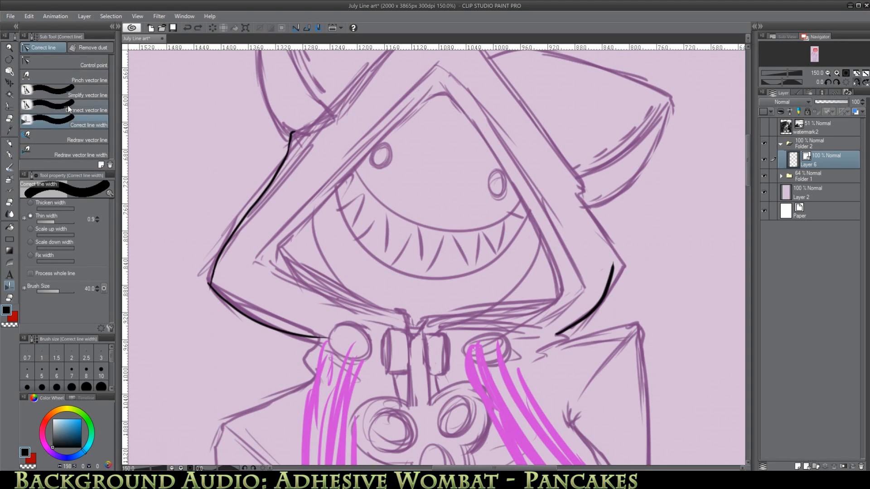
{"action": "left_click", "coordinate": [88, 63]}
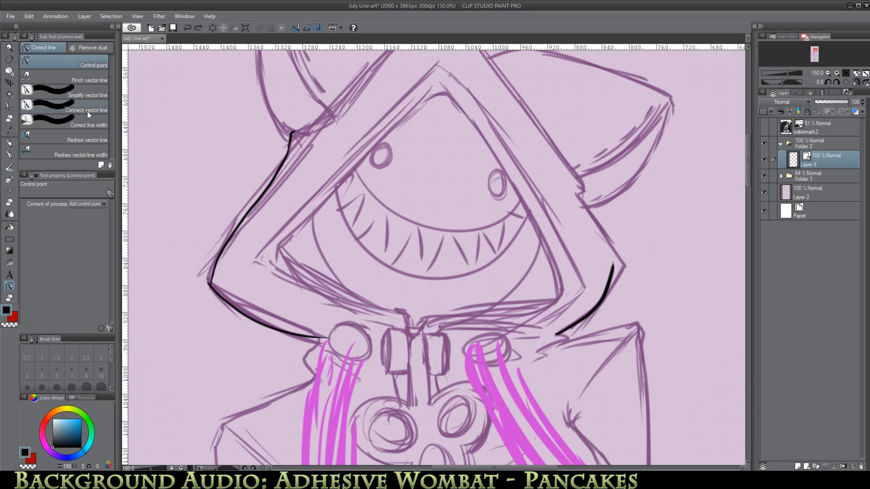
{"action": "left_click", "coordinate": [93, 80]}
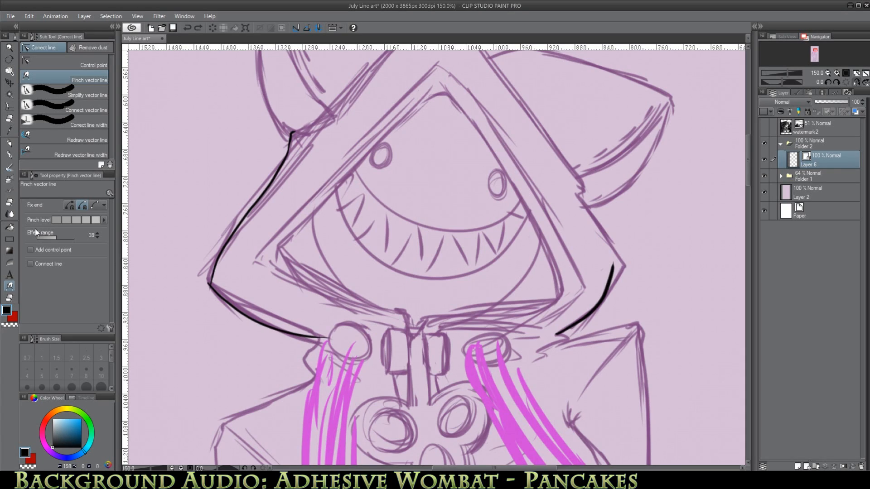
{"action": "left_click", "coordinate": [69, 206]}
{"action": "left_click", "coordinate": [83, 204]}
{"action": "left_click", "coordinate": [70, 206]}
{"action": "left_click_drag", "start_coordinate": [234, 313], "coordinate": [206, 421]}
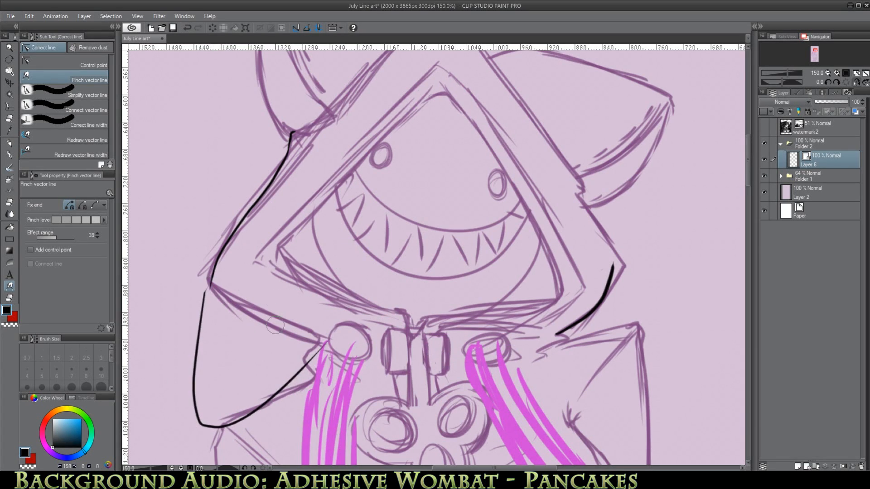
{"action": "left_click", "coordinate": [187, 28]}
{"action": "left_click_drag", "start_coordinate": [254, 326], "coordinate": [259, 320]}
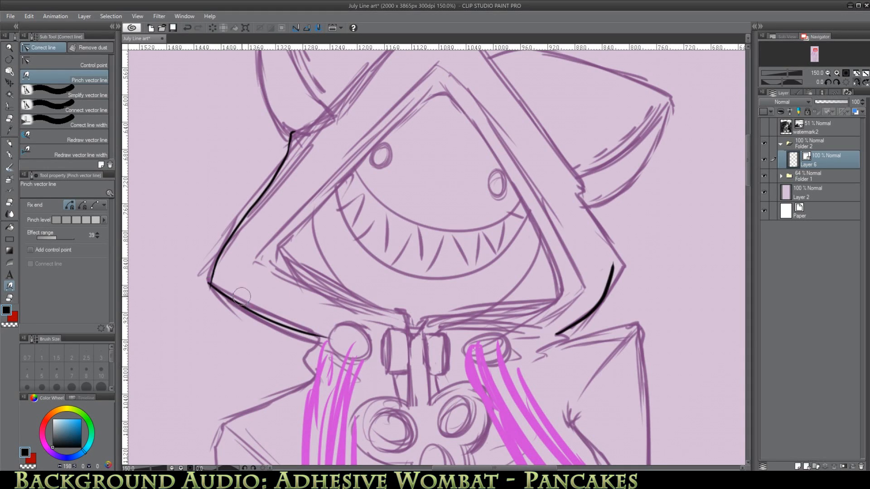
Pinch the inked hood edge below the taller ear to follow the sketch more closely, undoing the unwanted adjustments.
{"action": "left_click_drag", "start_coordinate": [227, 294], "coordinate": [204, 325]}
{"action": "left_click", "coordinate": [190, 28]}
{"action": "left_click_drag", "start_coordinate": [264, 207], "coordinate": [250, 200]}
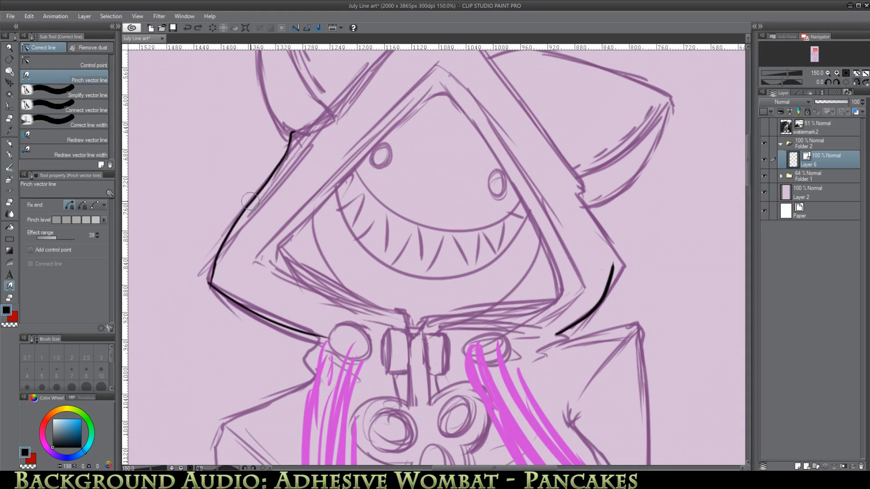
{"action": "left_click", "coordinate": [190, 28]}
{"action": "left_click_drag", "start_coordinate": [233, 224], "coordinate": [277, 204]}
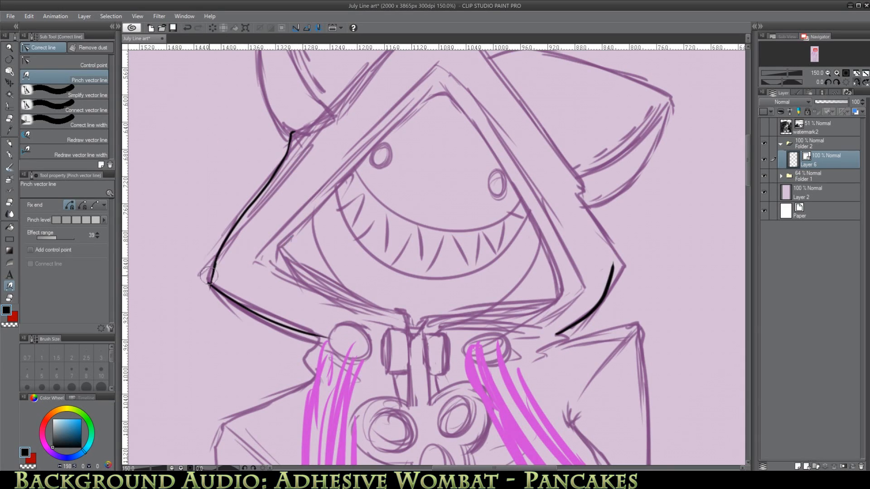
{"action": "left_click_drag", "start_coordinate": [212, 278], "coordinate": [211, 276]}
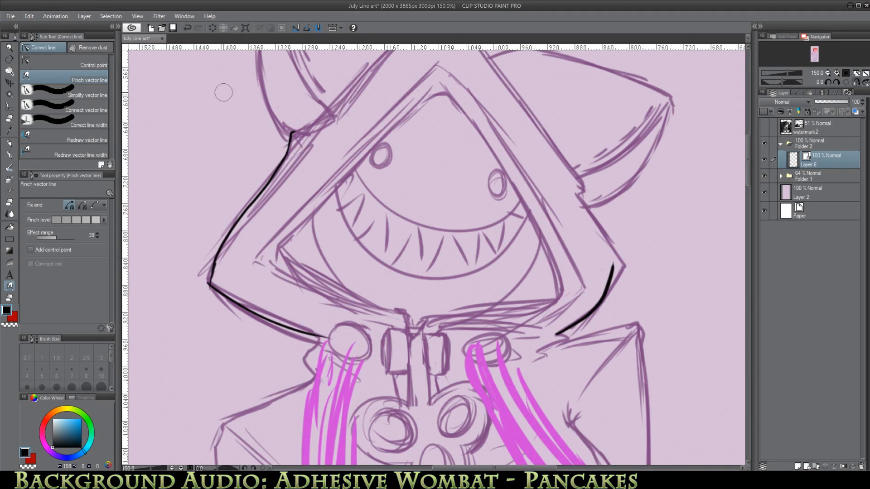
{"action": "left_click", "coordinate": [189, 26]}
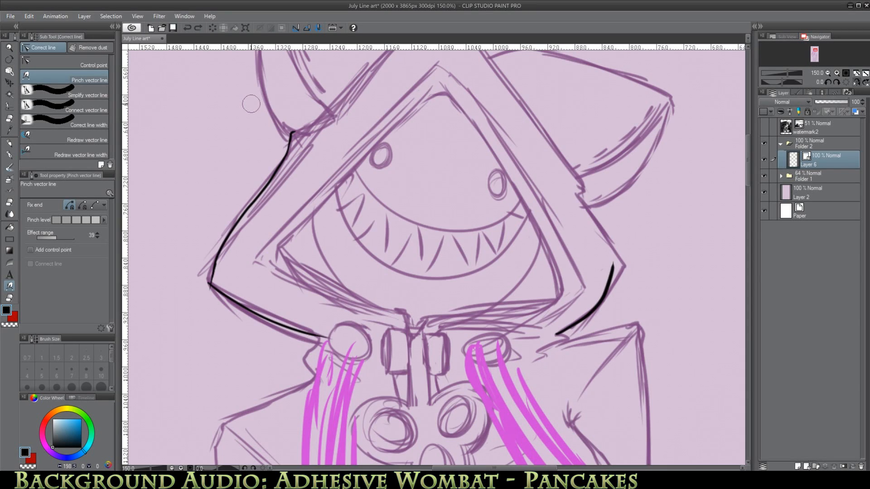
Pinch the hood's lower edge again, undo the edits and step back and forth through their history to compare the line shapes.
{"action": "mouse_move", "coordinate": [259, 313]}
{"action": "left_mouse_down"}
{"action": "mouse_move", "coordinate": [258, 321]}
{"action": "mouse_move", "coordinate": [286, 323]}
{"action": "mouse_move", "coordinate": [288, 330]}
{"action": "mouse_move", "coordinate": [240, 299]}
{"action": "left_mouse_up"}
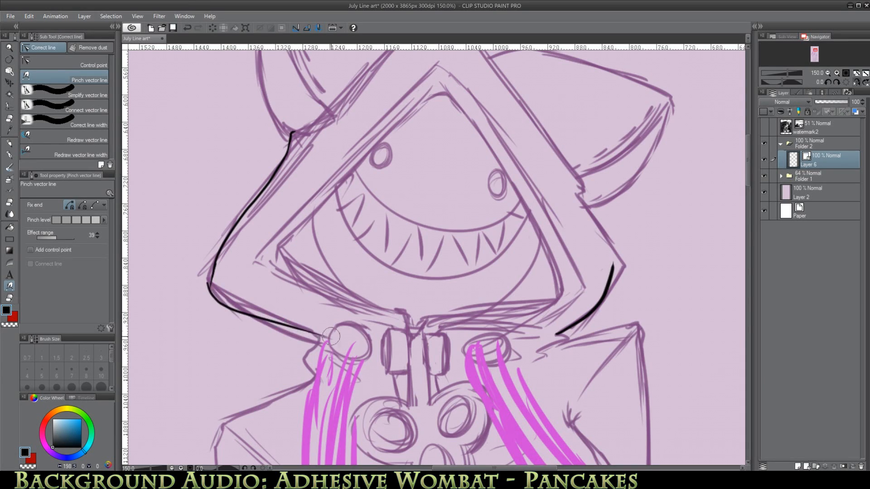
{"action": "left_click", "coordinate": [187, 28]}
{"action": "left_click", "coordinate": [187, 28]}
{"action": "left_click", "coordinate": [187, 28]}
{"action": "left_click", "coordinate": [186, 28]}
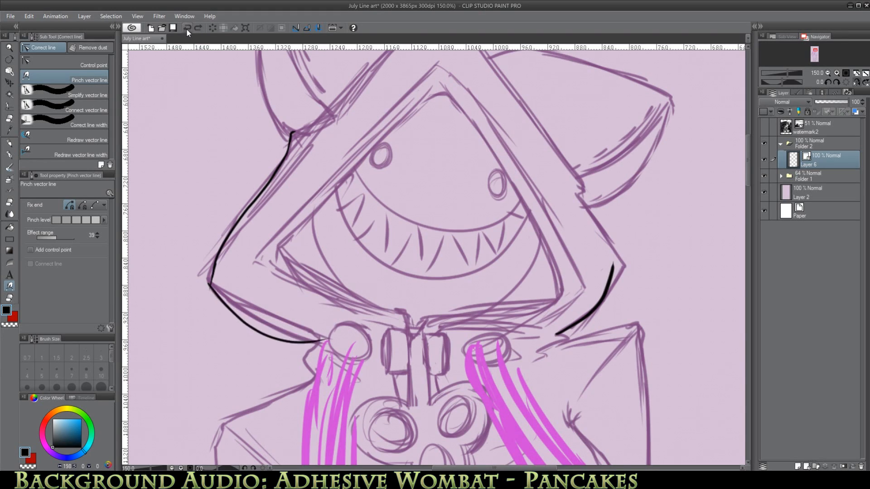
{"action": "left_click", "coordinate": [187, 28]}
{"action": "left_click", "coordinate": [186, 28]}
{"action": "left_click", "coordinate": [186, 28]}
{"action": "left_click", "coordinate": [188, 28]}
{"action": "left_click", "coordinate": [199, 28]}
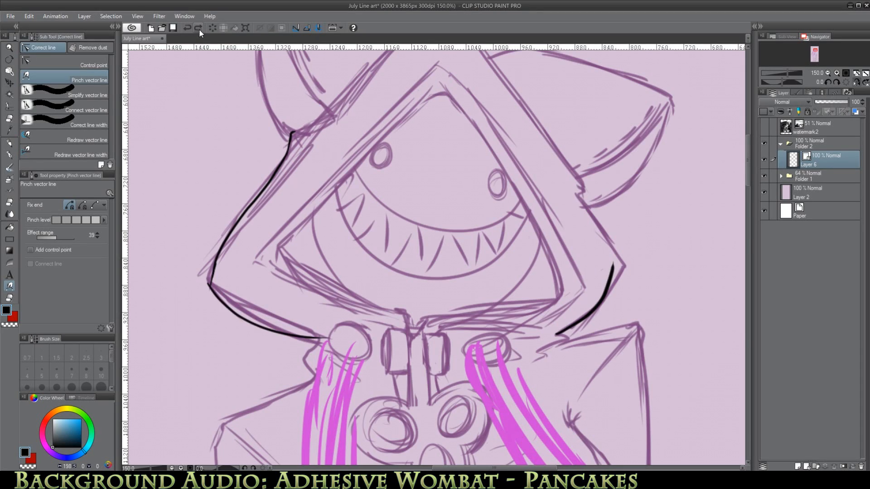
{"action": "left_click", "coordinate": [189, 28]}
{"action": "left_click", "coordinate": [189, 29]}
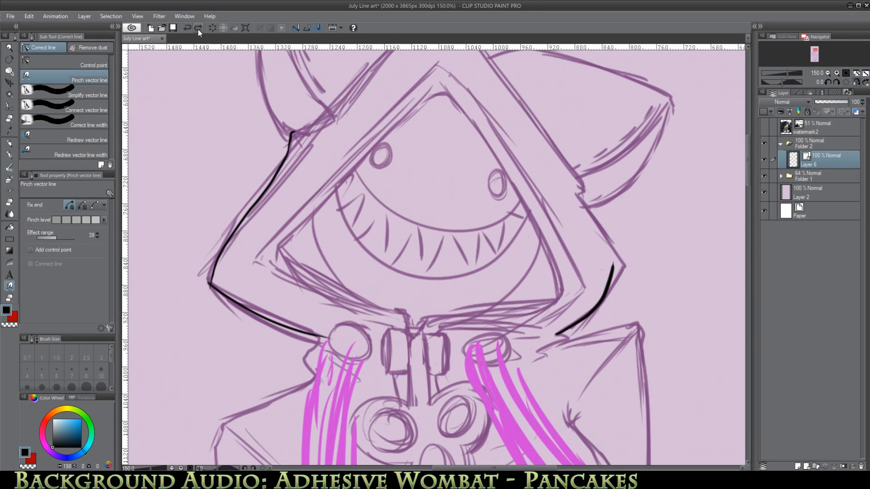
{"action": "left_click", "coordinate": [197, 29]}
{"action": "left_click", "coordinate": [195, 29]}
{"action": "left_click", "coordinate": [196, 29]}
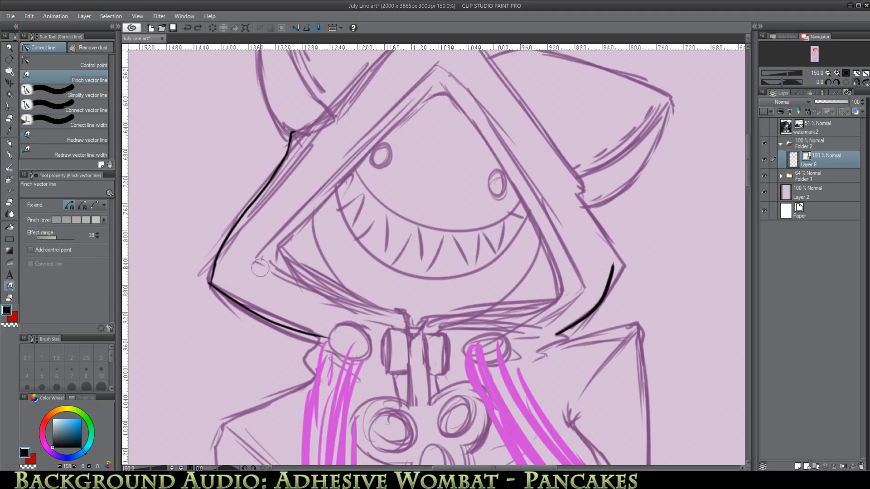
Pull the upper end of the opposite lower hood edge onto the sketch's corner with one end fixed.
{"action": "left_click", "coordinate": [82, 205]}
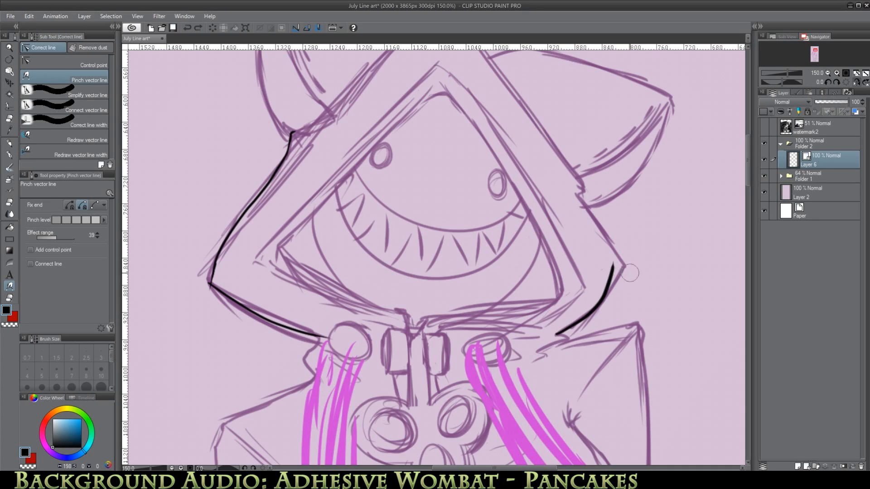
{"action": "left_click_drag", "start_coordinate": [613, 264], "coordinate": [626, 265]}
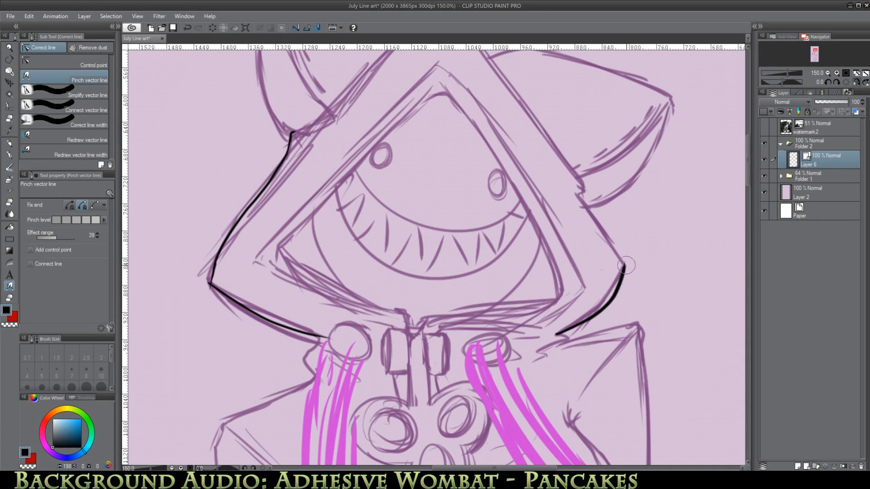
{"action": "left_click", "coordinate": [69, 206]}
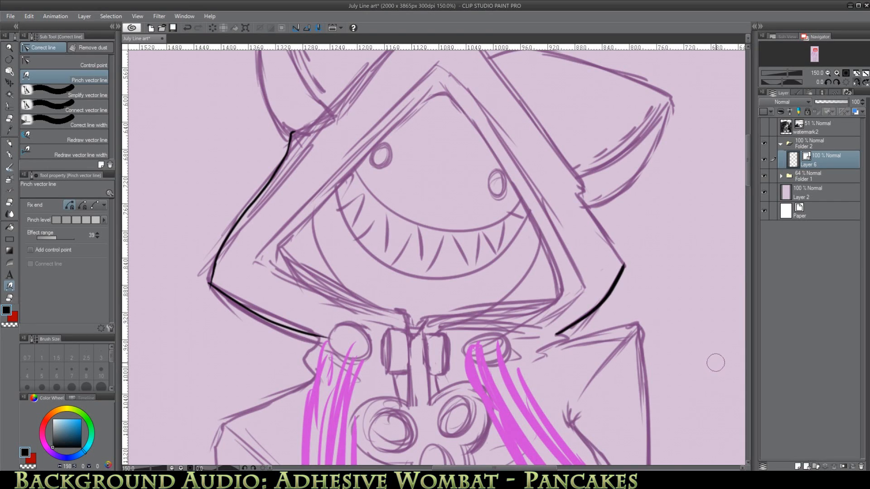
Try pulling the same hood edge's corner end far outward with one end fixed, and undo it.
{"action": "left_click", "coordinate": [82, 206]}
{"action": "left_click_drag", "start_coordinate": [624, 266], "coordinate": [714, 117]}
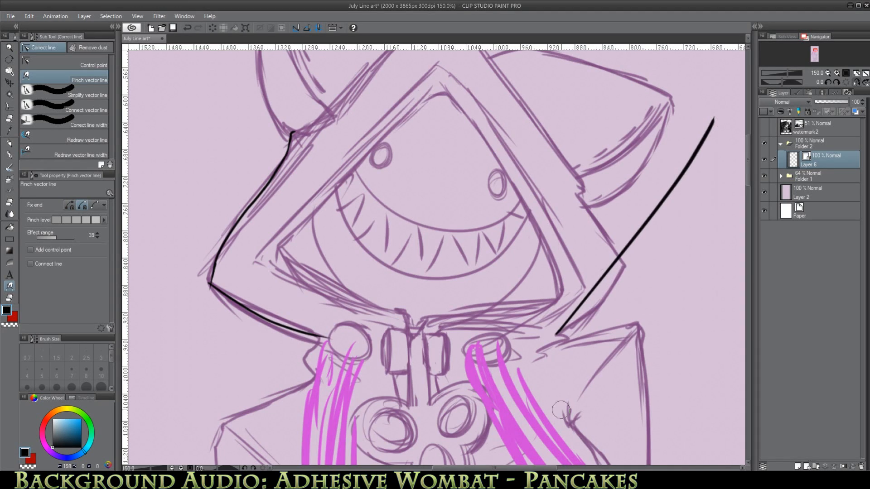
{"action": "left_click", "coordinate": [186, 28]}
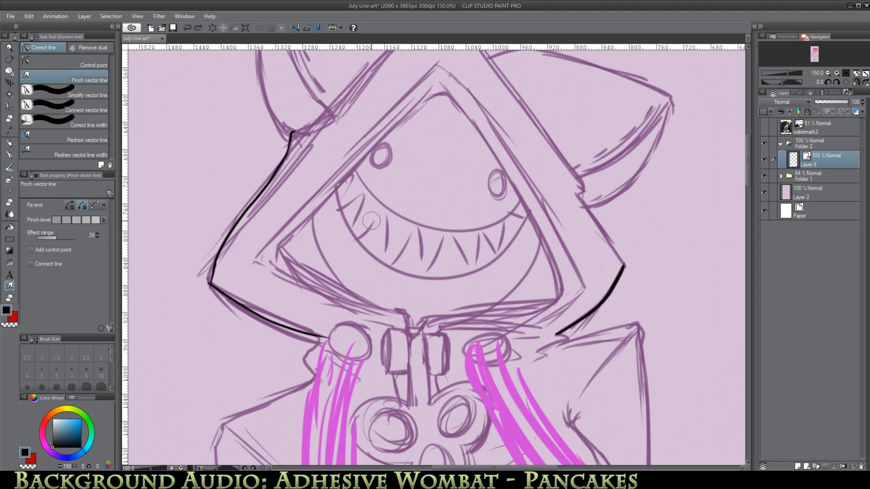
Try pinching the hood edge below the taller ear with both ends free, and undo it.
{"action": "left_click", "coordinate": [95, 206]}
{"action": "mouse_move", "coordinate": [251, 213]}
{"action": "left_mouse_down"}
{"action": "mouse_move", "coordinate": [237, 196]}
{"action": "mouse_move", "coordinate": [287, 272]}
{"action": "mouse_move", "coordinate": [661, 268]}
{"action": "mouse_move", "coordinate": [641, 311]}
{"action": "mouse_move", "coordinate": [508, 234]}
{"action": "mouse_move", "coordinate": [392, 194]}
{"action": "mouse_move", "coordinate": [279, 209]}
{"action": "mouse_move", "coordinate": [190, 176]}
{"action": "mouse_move", "coordinate": [185, 128]}
{"action": "mouse_move", "coordinate": [268, 202]}
{"action": "mouse_move", "coordinate": [246, 113]}
{"action": "left_mouse_up"}
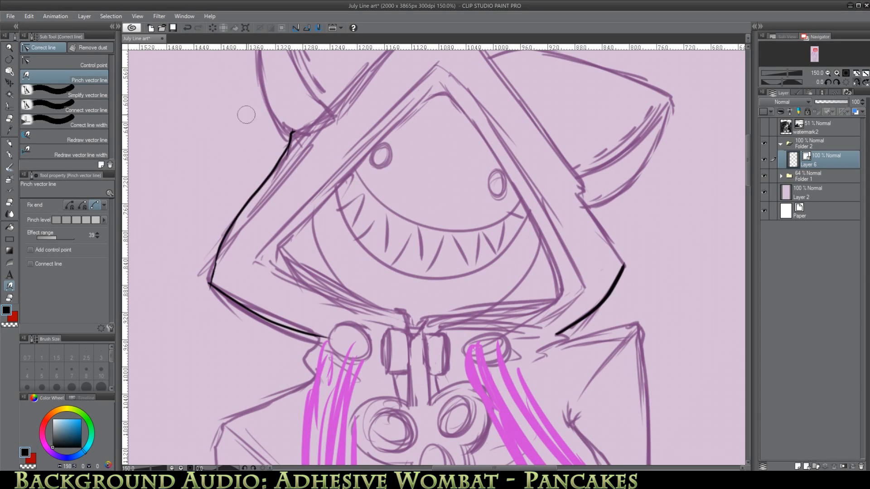
{"action": "left_click", "coordinate": [187, 28]}
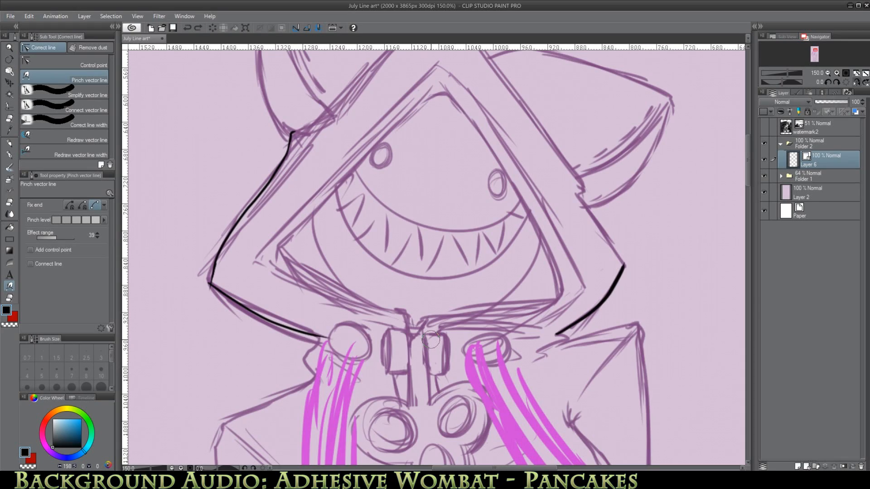
{"action": "scroll", "coordinate": [202, 219], "scroll_direction": "up", "scroll_amount": 5}
{"action": "scroll", "coordinate": [235, 240], "scroll_direction": "down", "scroll_amount": 5}
{"action": "scroll", "coordinate": [246, 325], "scroll_direction": "down", "scroll_amount": 6}
{"action": "scroll", "coordinate": [239, 335], "scroll_direction": "up", "scroll_amount": 4}
{"action": "scroll", "coordinate": [281, 316], "scroll_direction": "down", "scroll_amount": 7}
{"action": "scroll", "coordinate": [194, 358], "scroll_direction": "up", "scroll_amount": 2}
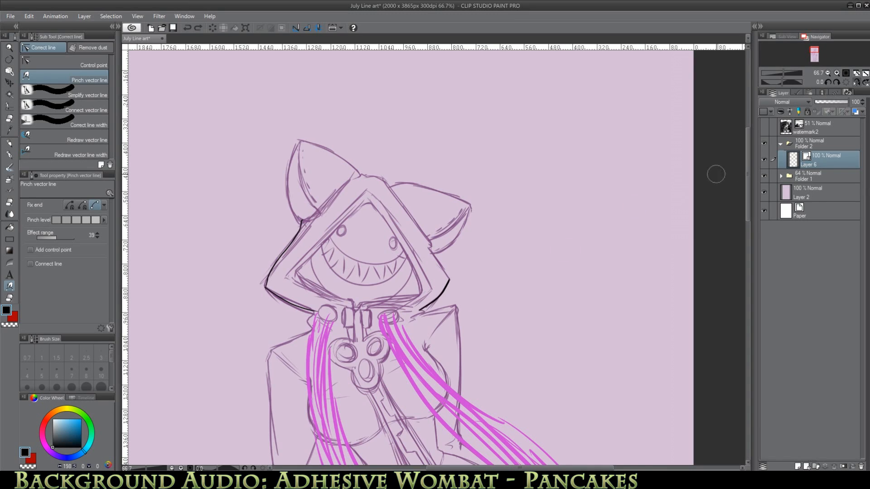
Separate the Connect vector line sub tool into its own tool and place it beside the Correct line tool.
{"action": "left_click", "coordinate": [34, 120]}
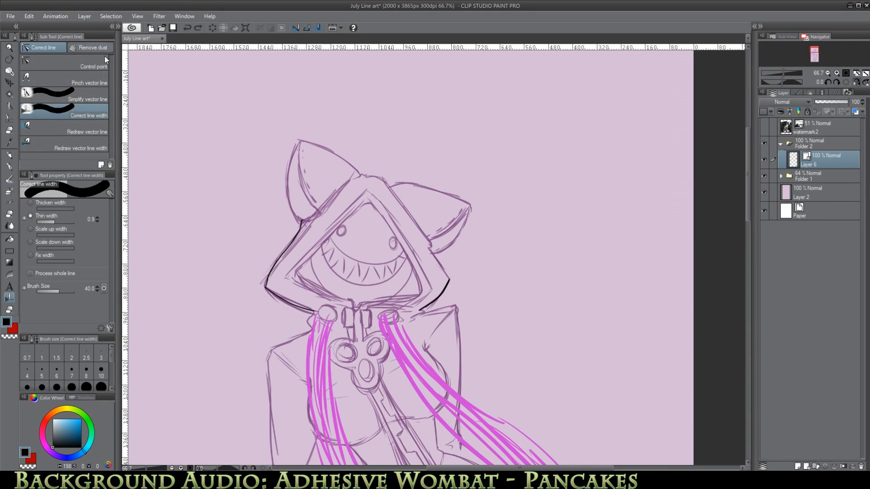
{"action": "left_click", "coordinate": [9, 107]}
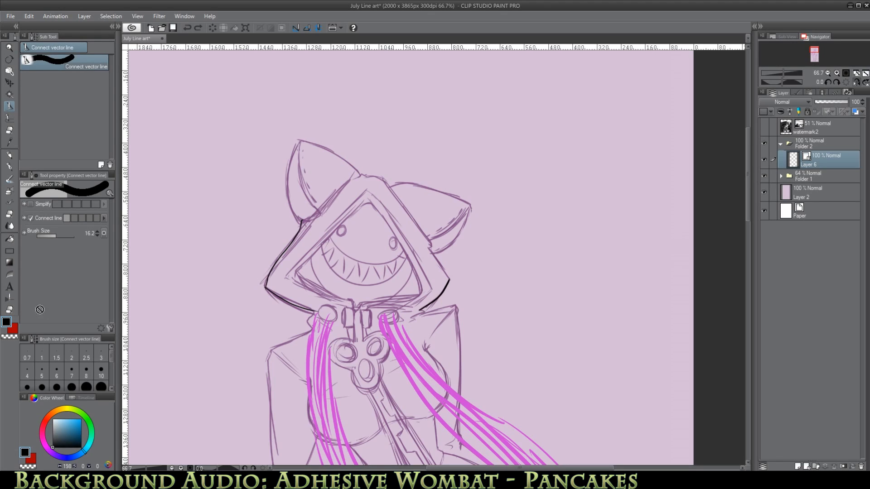
{"action": "left_click_drag", "start_coordinate": [10, 303], "coordinate": [10, 302]}
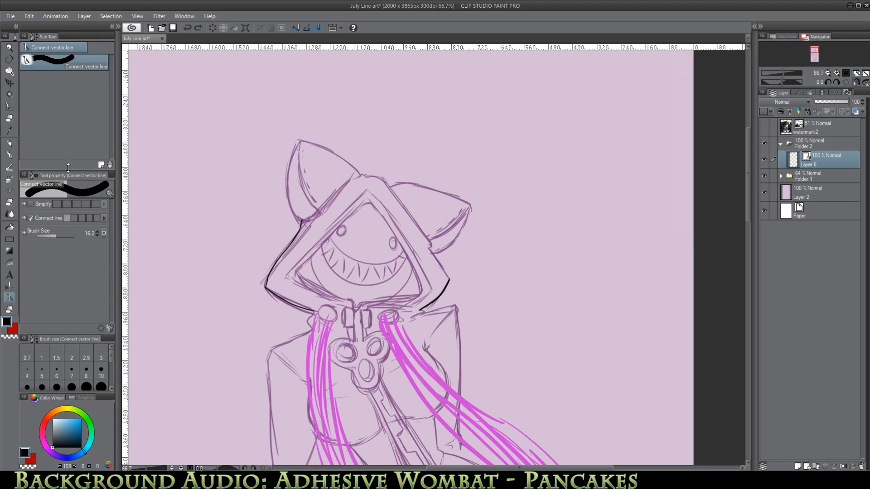
{"action": "left_click", "coordinate": [10, 287]}
{"action": "mouse_move", "coordinate": [9, 297]}
{"action": "left_mouse_down"}
{"action": "mouse_move", "coordinate": [46, 272]}
{"action": "mouse_move", "coordinate": [32, 142]}
{"action": "mouse_move", "coordinate": [21, 286]}
{"action": "mouse_move", "coordinate": [10, 290]}
{"action": "left_mouse_up"}
{"action": "left_click", "coordinate": [9, 299]}
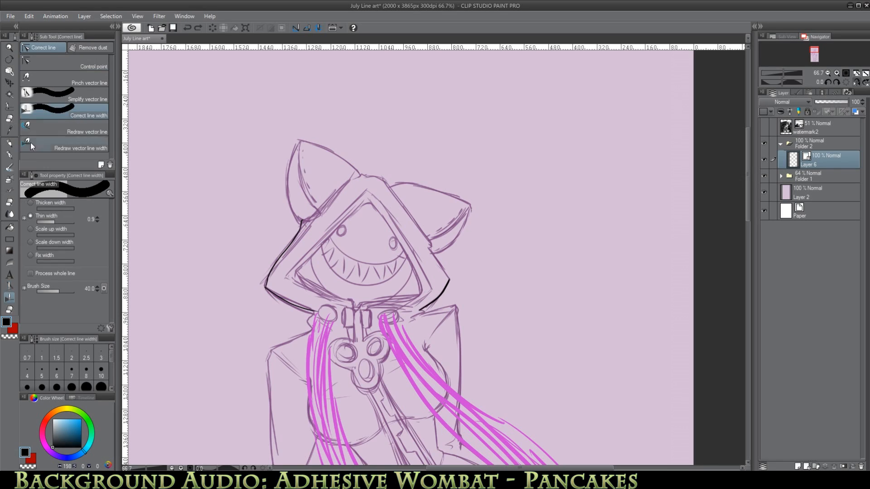
Lasso all the inked hood lines and scale them up proportionally to 512%.
{"action": "left_click", "coordinate": [9, 154]}
{"action": "left_click", "coordinate": [9, 107]}
{"action": "left_click", "coordinate": [96, 95]}
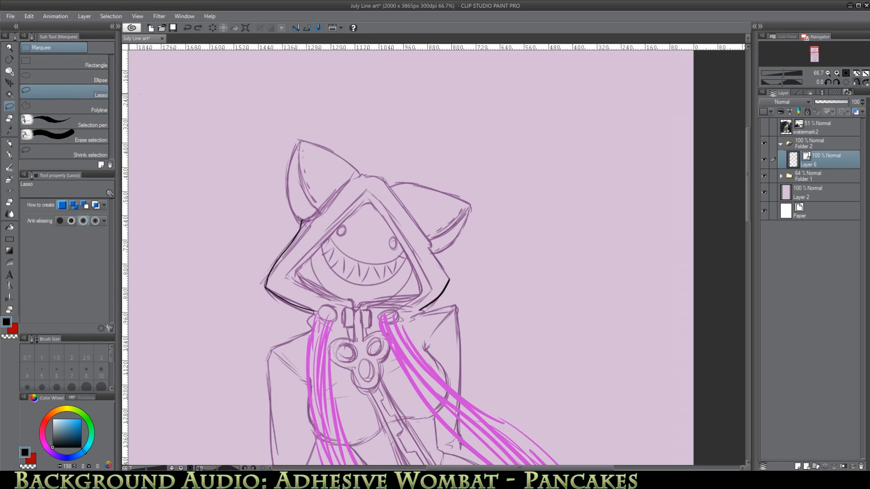
{"action": "mouse_move", "coordinate": [300, 171]}
{"action": "left_mouse_down"}
{"action": "mouse_move", "coordinate": [536, 382]}
{"action": "mouse_move", "coordinate": [204, 209]}
{"action": "left_mouse_up"}
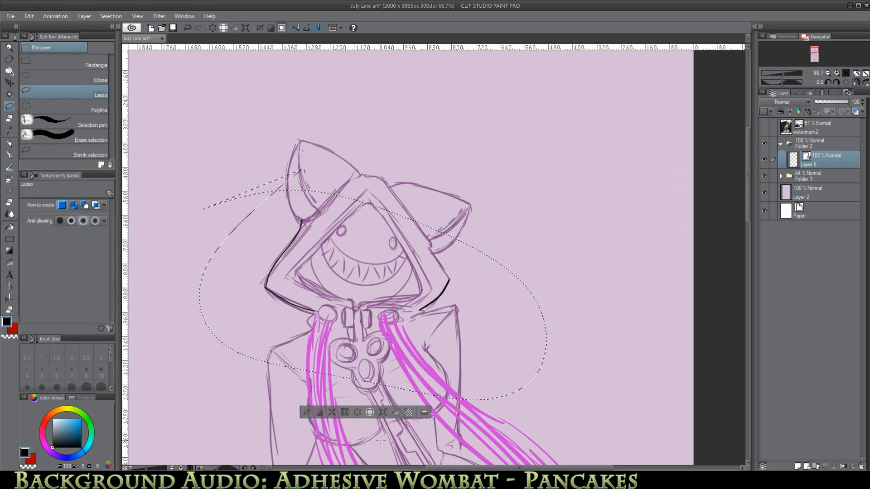
{"action": "left_click", "coordinate": [383, 411]}
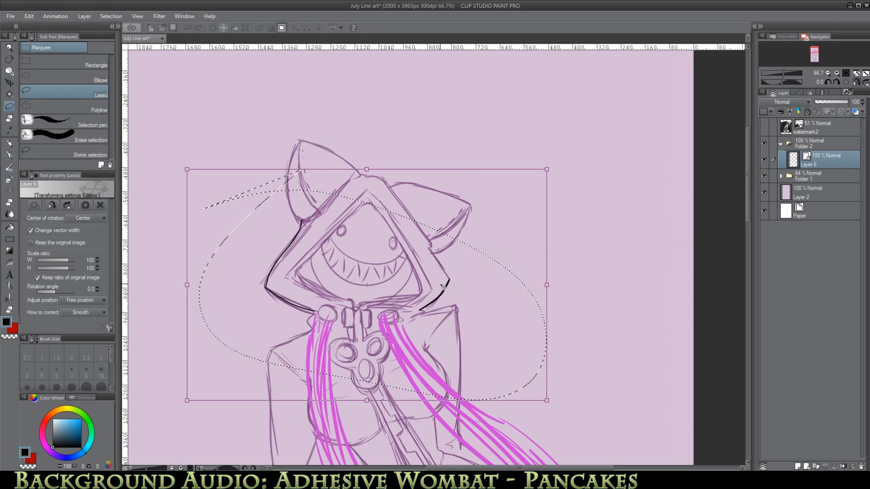
{"action": "left_click", "coordinate": [829, 73]}
{"action": "left_click", "coordinate": [829, 73]}
{"action": "left_click", "coordinate": [829, 73]}
{"action": "left_click_drag", "start_coordinate": [411, 311], "coordinate": [411, 488]}
{"action": "left_click_drag", "start_coordinate": [410, 225], "coordinate": [484, 44]}
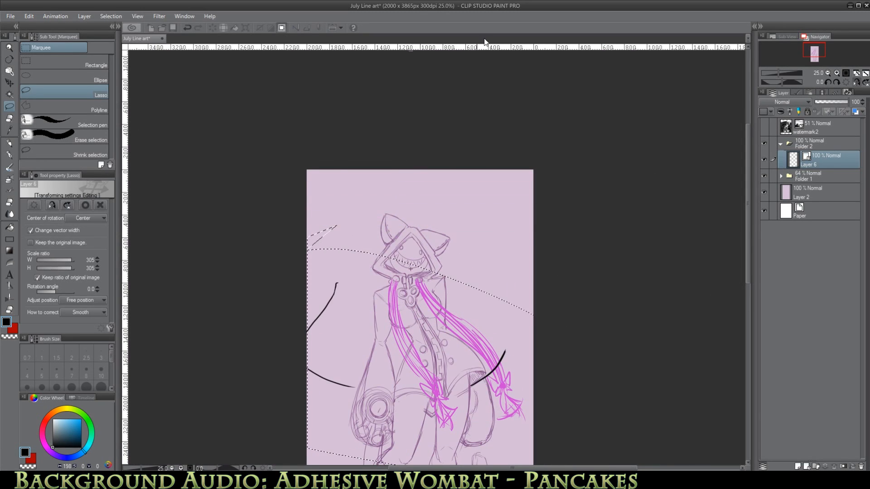
Examine the enlarged hood line's edge and end up close to check how cleanly the vector stroke scales.
{"action": "left_click", "coordinate": [836, 73]}
{"action": "left_click", "coordinate": [836, 72]}
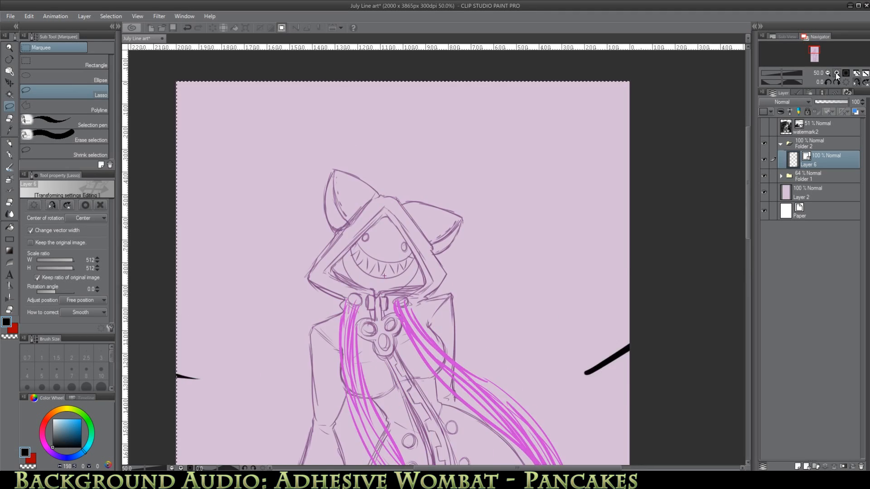
{"action": "left_click", "coordinate": [836, 73]}
{"action": "left_click", "coordinate": [836, 72]}
{"action": "left_click_drag", "start_coordinate": [554, 466], "coordinate": [605, 466]}
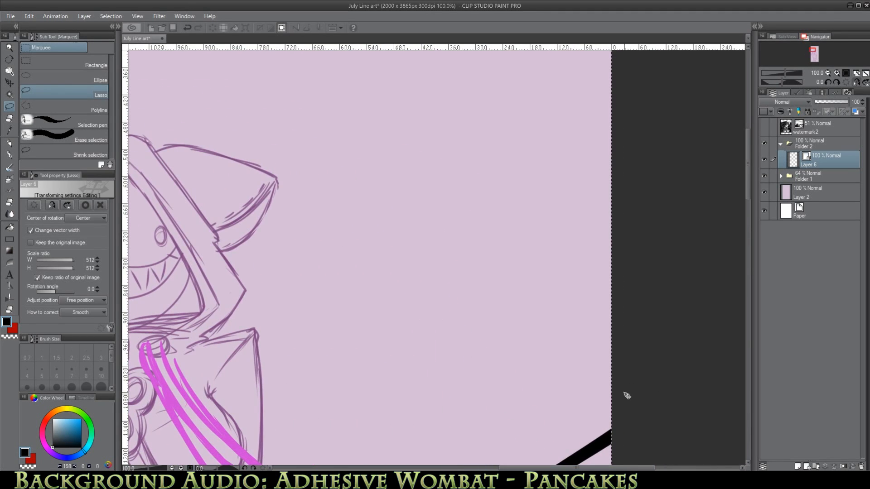
{"action": "left_click_drag", "start_coordinate": [747, 186], "coordinate": [748, 213]}
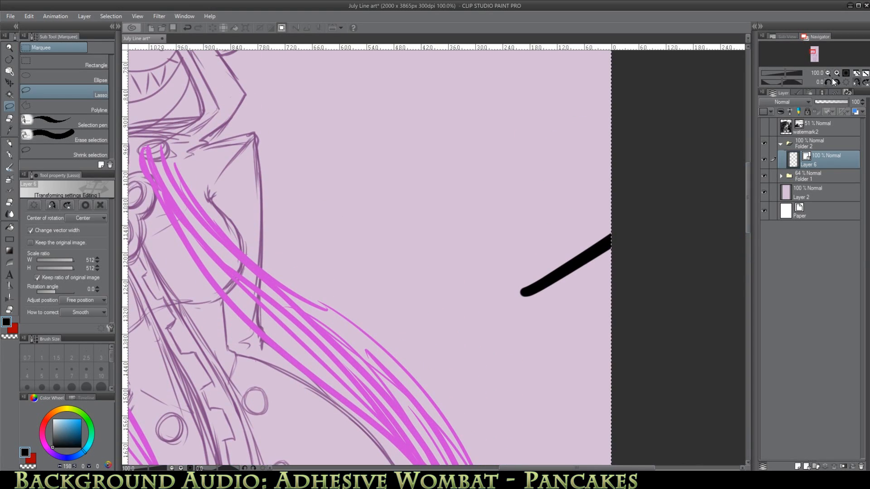
{"action": "left_click", "coordinate": [826, 73]}
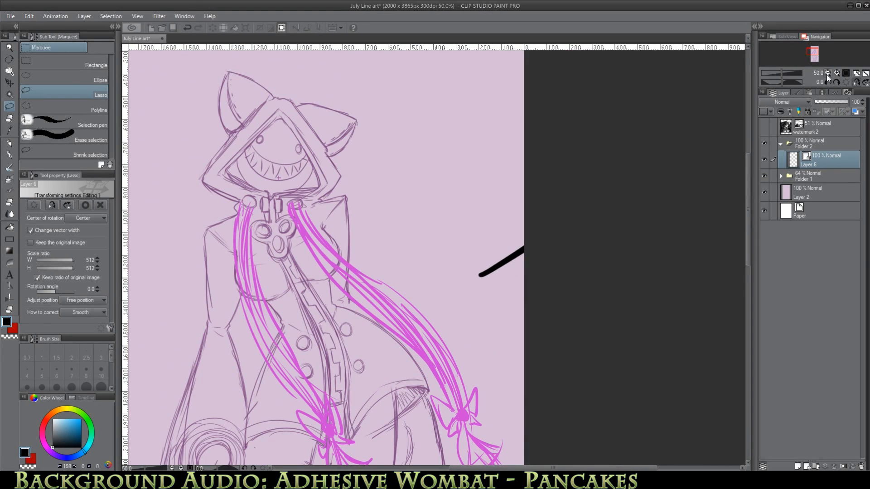
{"action": "left_click", "coordinate": [827, 74]}
Undo the scaling of the hood lines, close the transformation and remove the lasso selection.
{"action": "left_click", "coordinate": [186, 28]}
{"action": "left_click", "coordinate": [186, 28]}
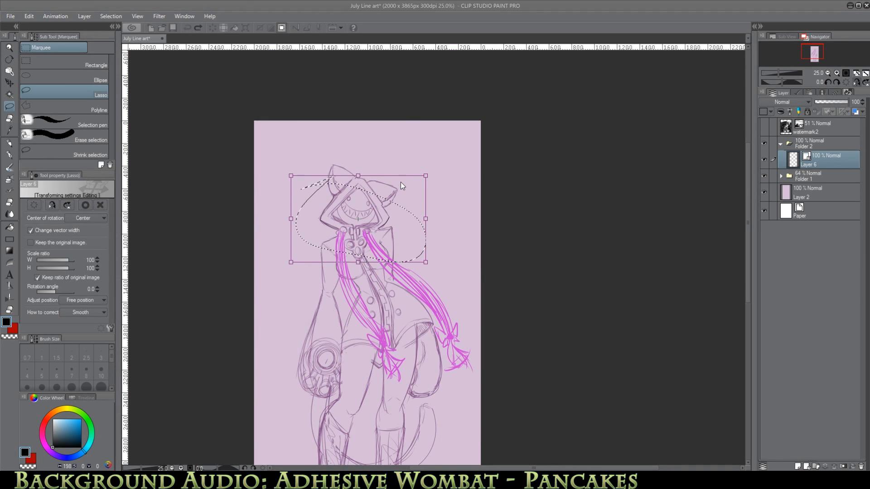
{"action": "key", "text": "Return"}
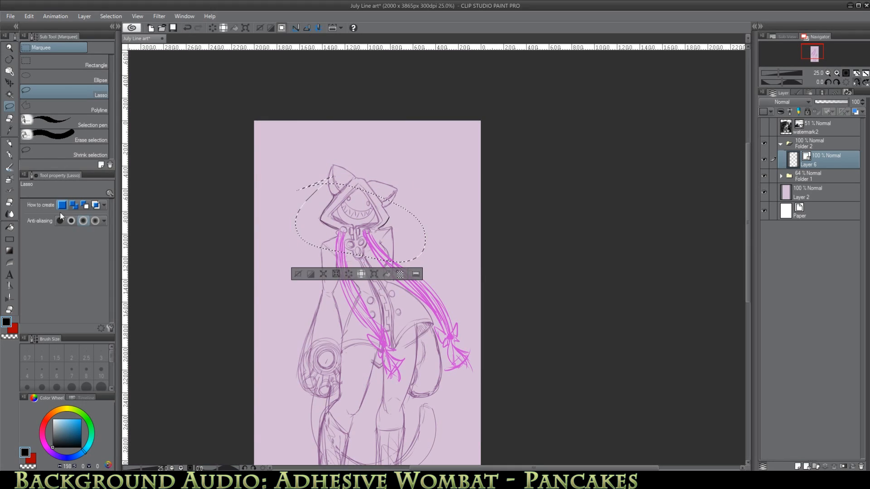
{"action": "left_click", "coordinate": [186, 28]}
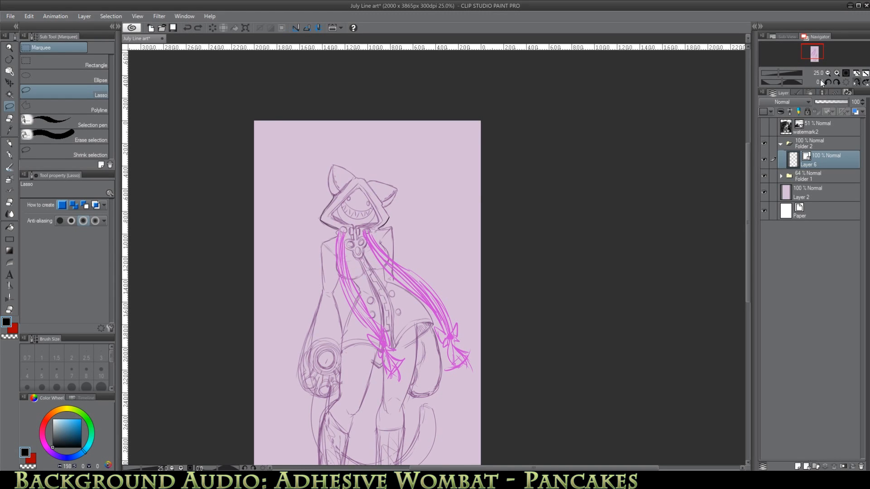
Flip the canvas view horizontally and show the hooded head at 100% zoom.
{"action": "left_click", "coordinate": [836, 72]}
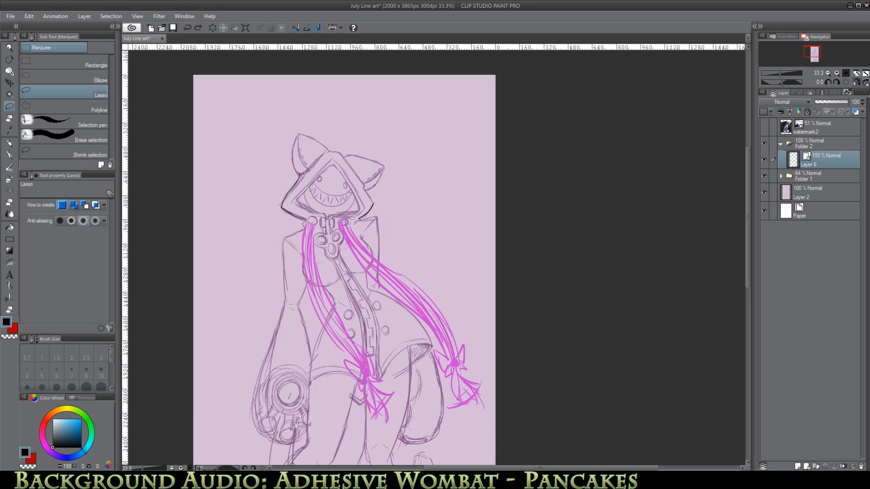
{"action": "left_click", "coordinate": [856, 82]}
{"action": "left_click", "coordinate": [837, 73]}
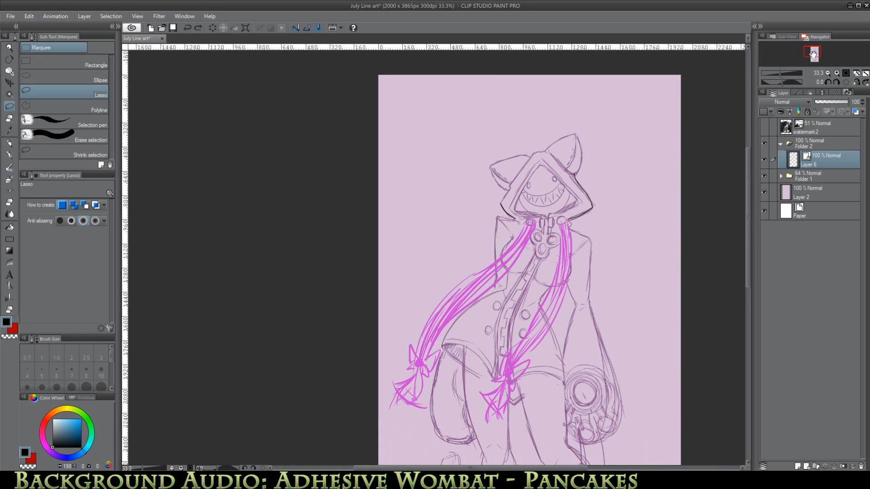
{"action": "left_click", "coordinate": [836, 72]}
{"action": "left_click_drag", "start_coordinate": [814, 48], "coordinate": [815, 49]}
{"action": "left_click", "coordinate": [836, 74]}
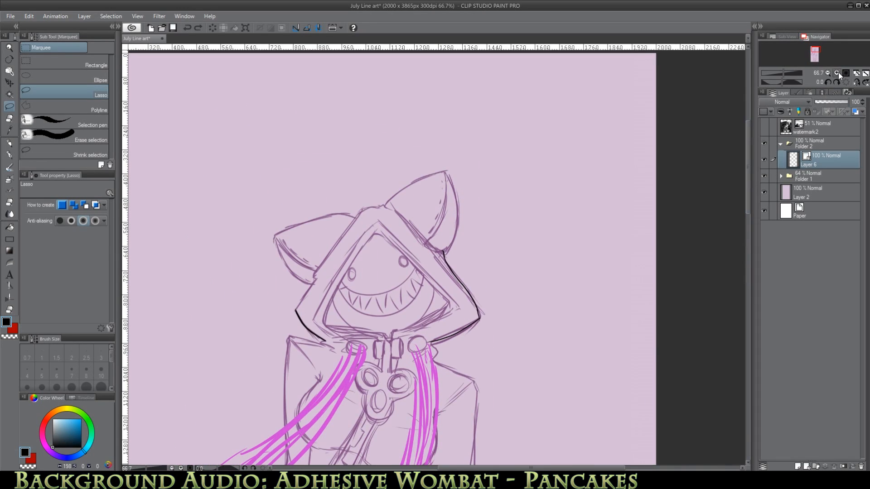
{"action": "left_click", "coordinate": [836, 73]}
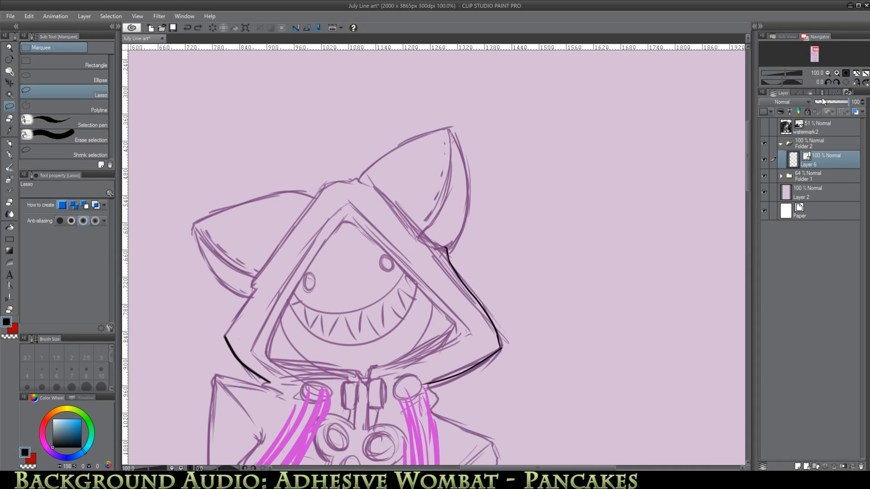
Thin the inked lower hood edge below the wider ear using Correct line width with Thin width at 0.9.
{"action": "left_click", "coordinate": [9, 154]}
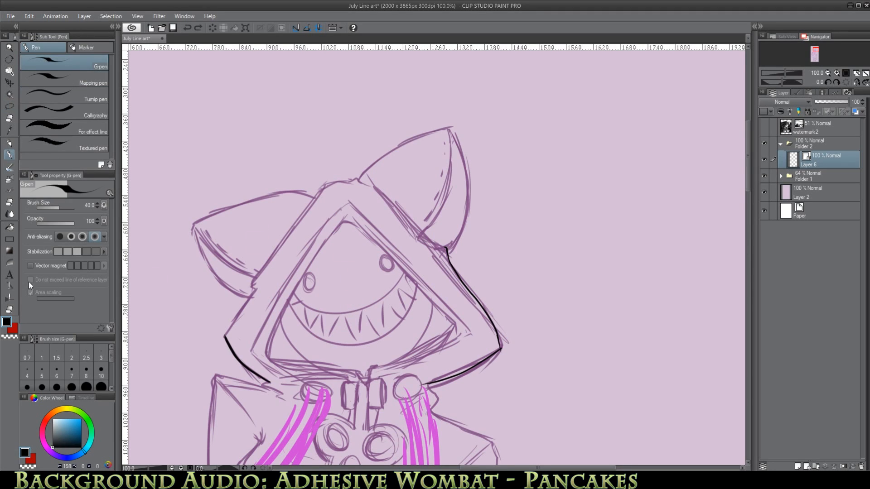
{"action": "left_click", "coordinate": [10, 297]}
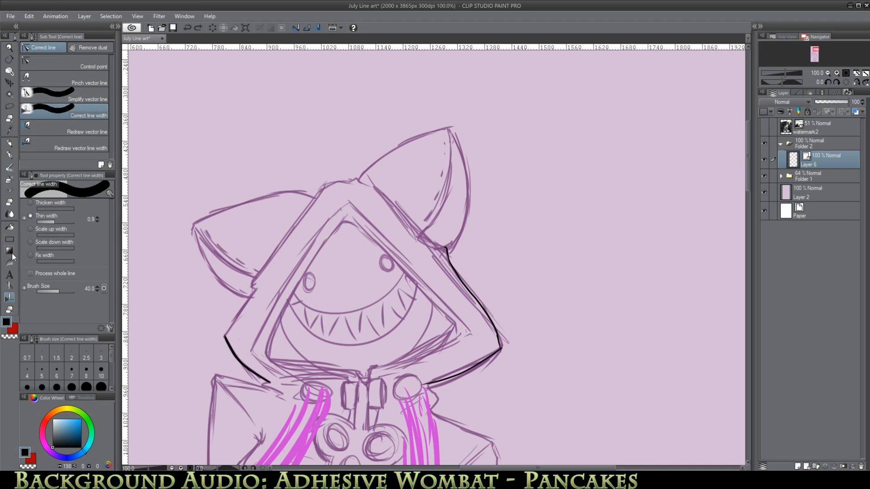
{"action": "left_click", "coordinate": [10, 279]}
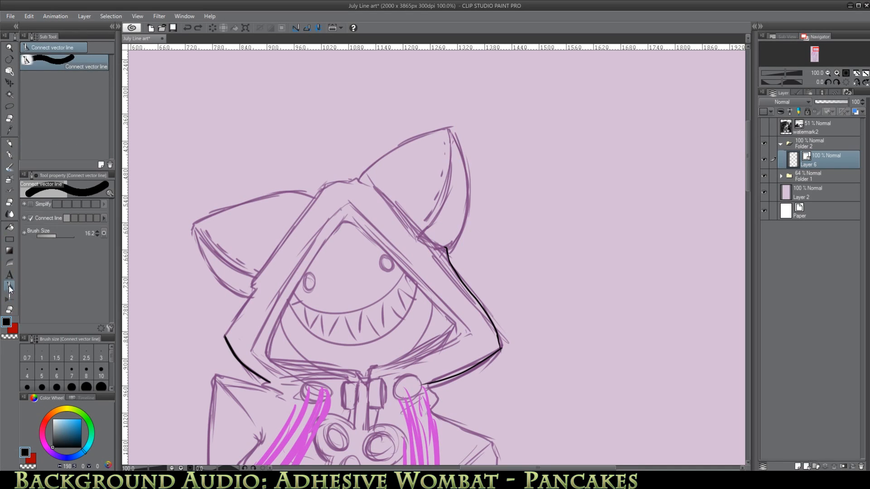
{"action": "left_click", "coordinate": [10, 297]}
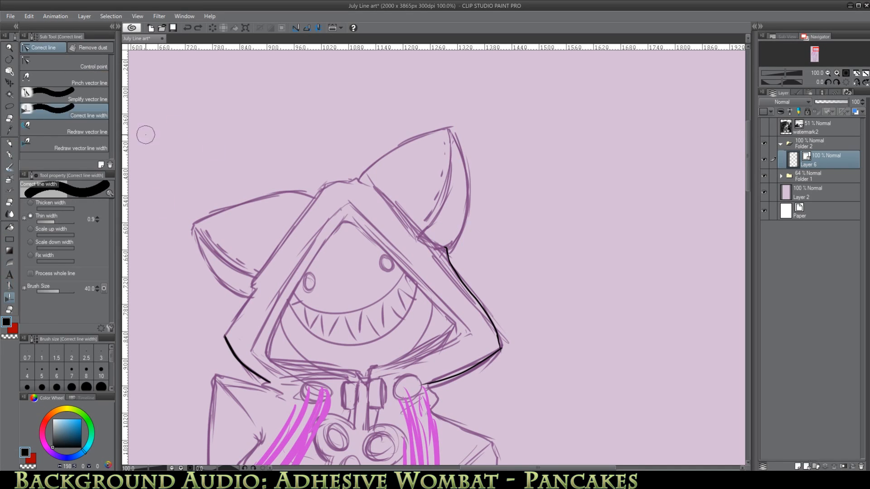
{"action": "left_click", "coordinate": [92, 81]}
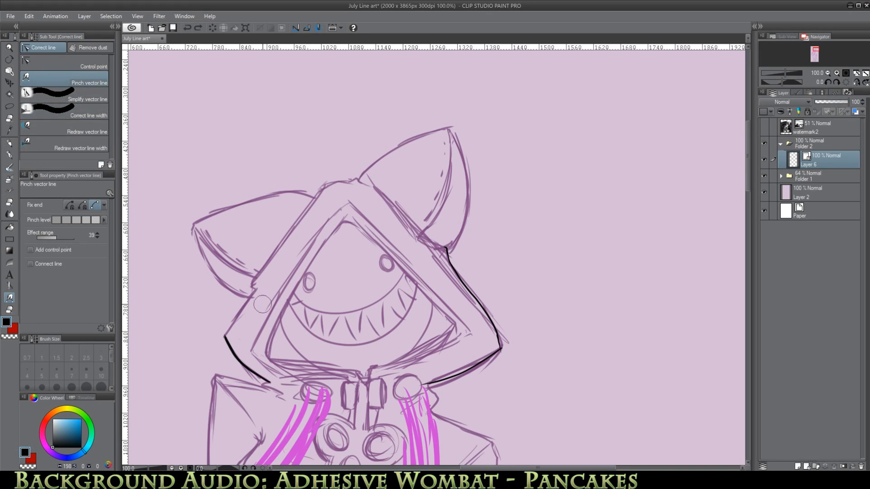
{"action": "left_click", "coordinate": [81, 113]}
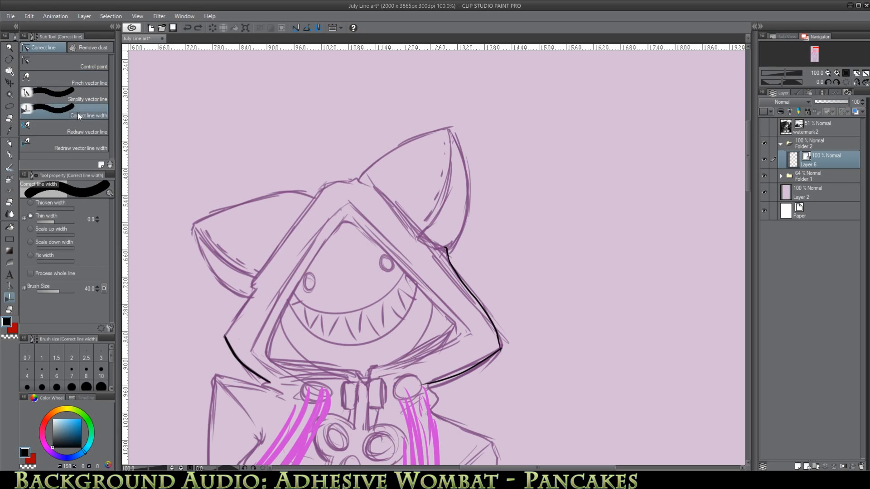
{"action": "left_click_drag", "start_coordinate": [748, 184], "coordinate": [746, 204]}
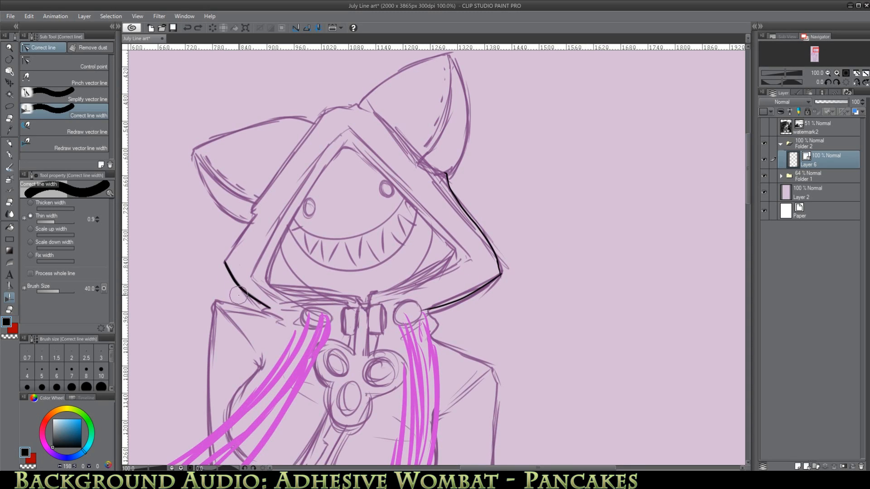
{"action": "mouse_move", "coordinate": [226, 265]}
{"action": "left_mouse_down"}
{"action": "mouse_move", "coordinate": [234, 288]}
{"action": "mouse_move", "coordinate": [227, 266]}
{"action": "mouse_move", "coordinate": [253, 286]}
{"action": "mouse_move", "coordinate": [227, 267]}
{"action": "mouse_move", "coordinate": [261, 308]}
{"action": "left_mouse_up"}
Undo the thinning of the lower hood edge, step back through the earlier line edits and redo two steps.
{"action": "left_click", "coordinate": [187, 25]}
{"action": "left_click", "coordinate": [187, 25]}
{"action": "left_click", "coordinate": [186, 26]}
{"action": "left_click", "coordinate": [185, 26]}
{"action": "left_click", "coordinate": [185, 26]}
{"action": "left_click", "coordinate": [185, 25]}
{"action": "left_click", "coordinate": [185, 26]}
{"action": "left_click", "coordinate": [199, 26]}
{"action": "left_click", "coordinate": [199, 26]}
Thin the lower hood edge below the wider ear again and briefly hide the sketch folder to inspect the lines.
{"action": "left_click_drag", "start_coordinate": [227, 271], "coordinate": [279, 299]}
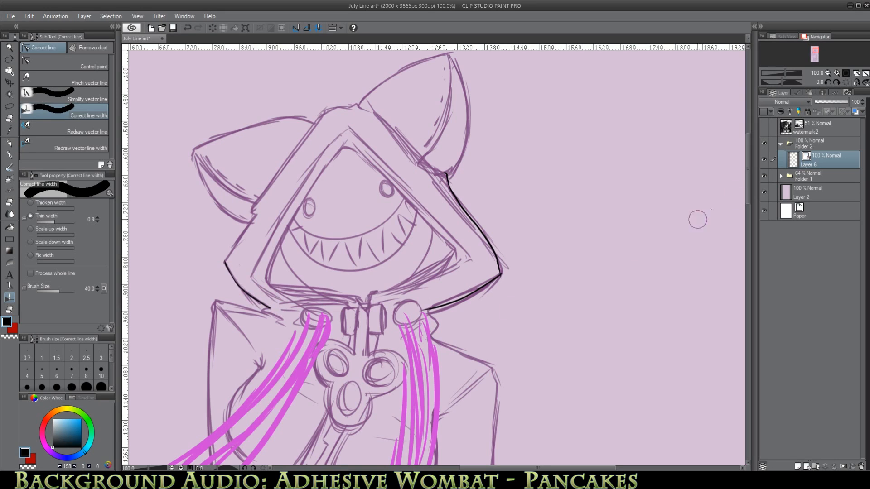
{"action": "left_click", "coordinate": [764, 176]}
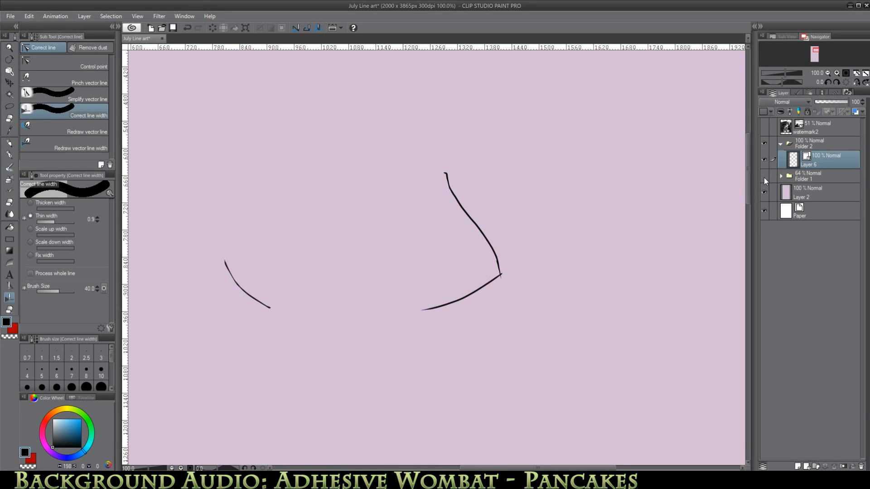
{"action": "left_click", "coordinate": [764, 177]}
Try thickening the hood's corner below the taller ear with Thicken width at 1.1, and undo the width edits.
{"action": "left_click", "coordinate": [30, 203]}
{"action": "left_click_drag", "start_coordinate": [507, 255], "coordinate": [499, 277]}
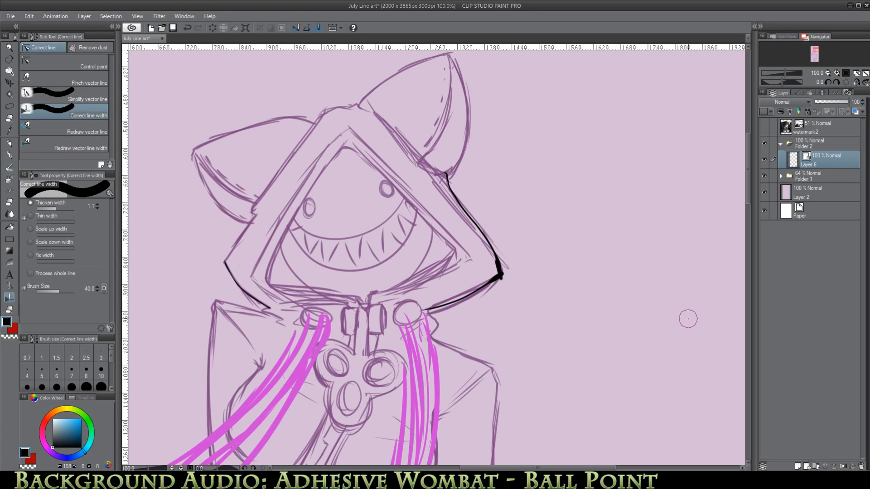
{"action": "left_click", "coordinate": [188, 27]}
{"action": "left_click", "coordinate": [189, 28]}
{"action": "left_click", "coordinate": [189, 27]}
{"action": "left_click", "coordinate": [189, 28]}
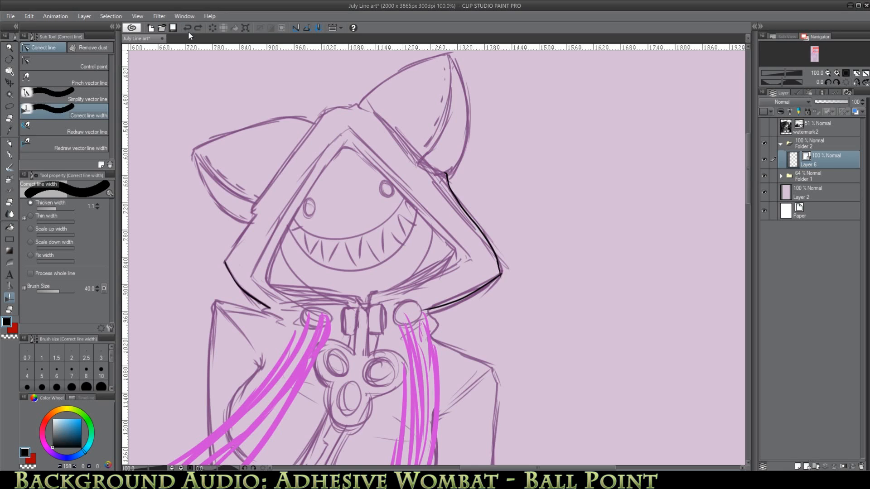
Undo any remaining width edits and try thinning the lower hood edge below the wider ear with Thin width at 0.9.
{"action": "left_click", "coordinate": [186, 29]}
{"action": "left_click", "coordinate": [183, 30]}
{"action": "left_click", "coordinate": [187, 28]}
{"action": "left_click", "coordinate": [187, 28]}
{"action": "left_click", "coordinate": [30, 216]}
{"action": "left_click_drag", "start_coordinate": [227, 271], "coordinate": [267, 303]}
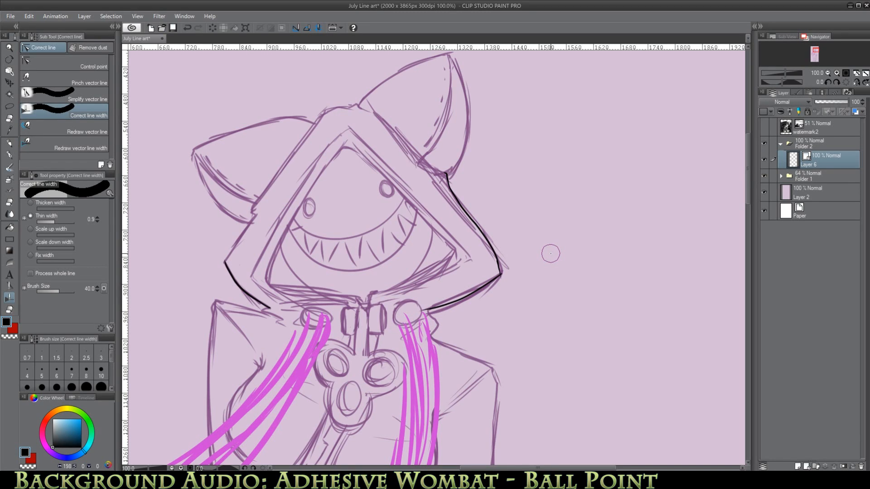
Add a new vector layer above the hood line layer and draw a long G-pen test stroke beside the hood at size 40.
{"action": "left_click", "coordinate": [8, 202]}
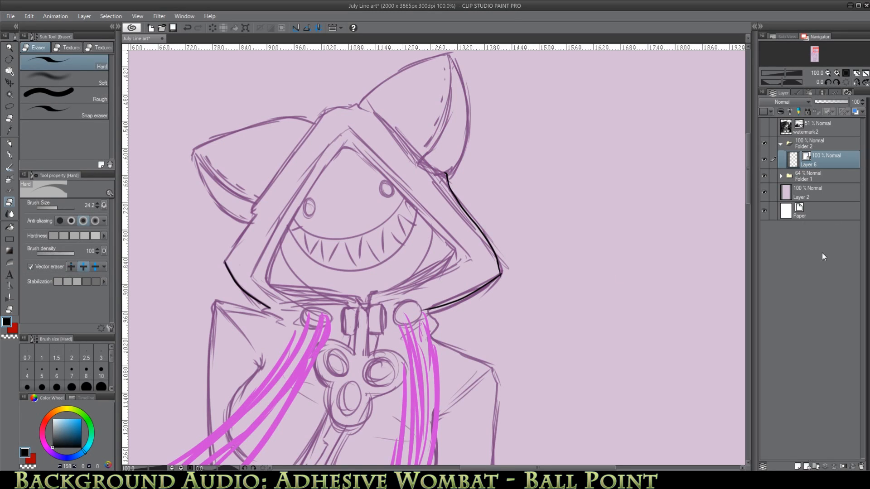
{"action": "left_click", "coordinate": [807, 466]}
{"action": "left_click_drag", "start_coordinate": [541, 468], "coordinate": [566, 468]}
{"action": "left_click", "coordinate": [10, 155]}
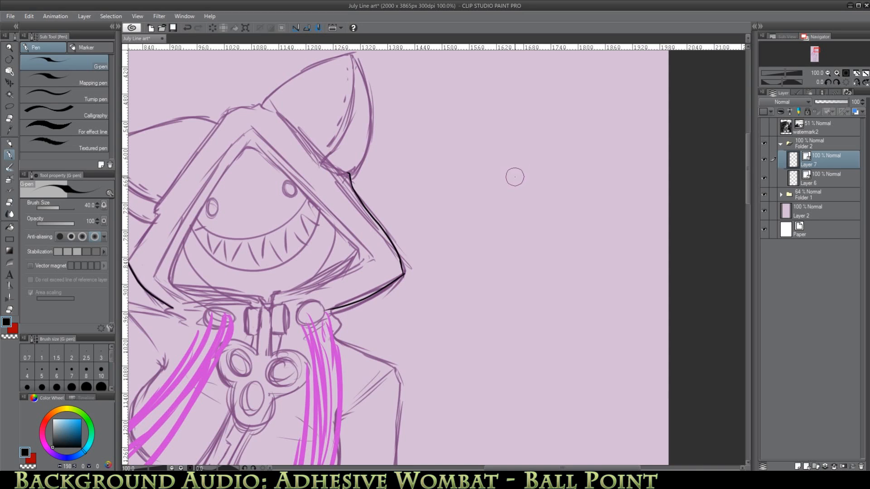
{"action": "mouse_move", "coordinate": [538, 142]}
{"action": "left_mouse_down"}
{"action": "mouse_move", "coordinate": [505, 246]}
{"action": "mouse_move", "coordinate": [507, 268]}
{"action": "left_mouse_up"}
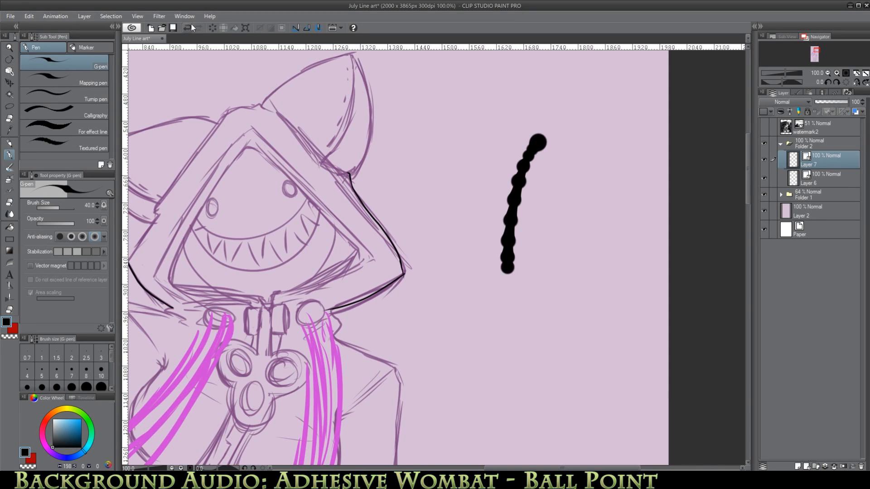
Replace the thick test stroke with a curved vertical G-pen line crossed by three horizontal strokes beside the hood.
{"action": "key", "text": "ctrl+z"}
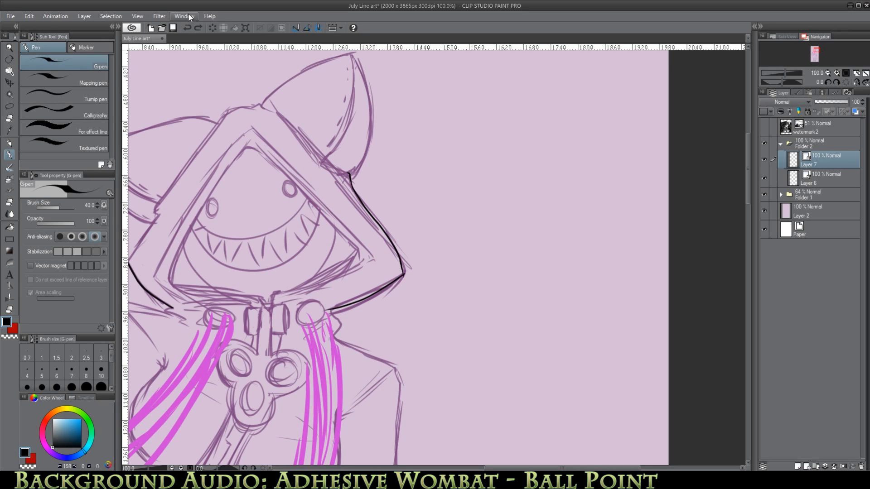
{"action": "left_click_drag", "start_coordinate": [498, 128], "coordinate": [517, 244]}
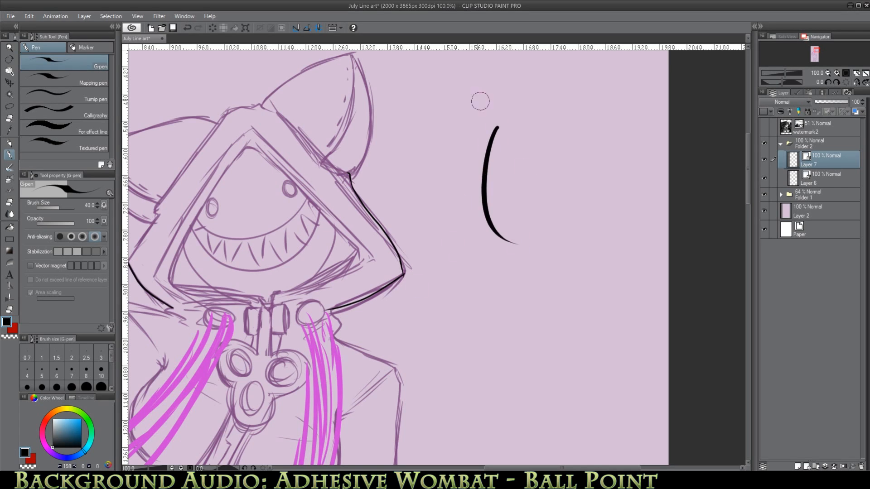
{"action": "left_click", "coordinate": [187, 28]}
{"action": "mouse_move", "coordinate": [514, 105]}
{"action": "left_mouse_down"}
{"action": "mouse_move", "coordinate": [491, 171]}
{"action": "mouse_move", "coordinate": [513, 279]}
{"action": "left_mouse_up"}
{"action": "left_click_drag", "start_coordinate": [455, 151], "coordinate": [593, 136]}
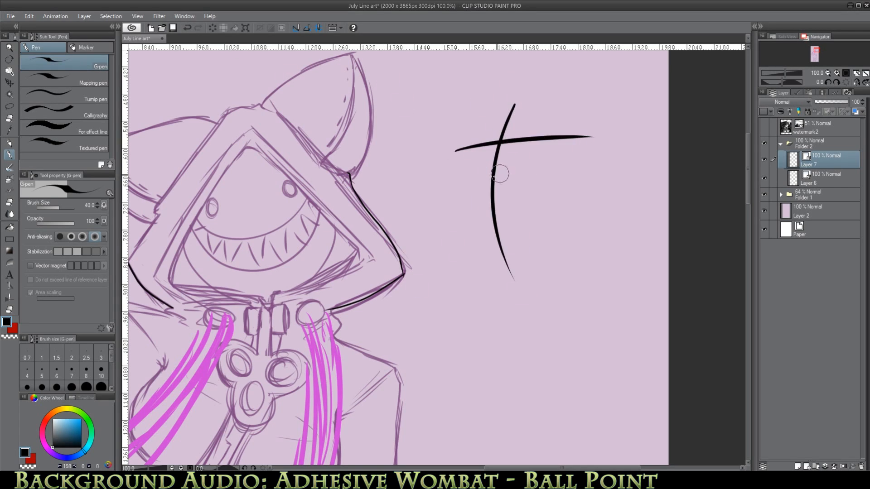
{"action": "left_click_drag", "start_coordinate": [463, 204], "coordinate": [565, 182]}
{"action": "left_click_drag", "start_coordinate": [467, 254], "coordinate": [561, 228]}
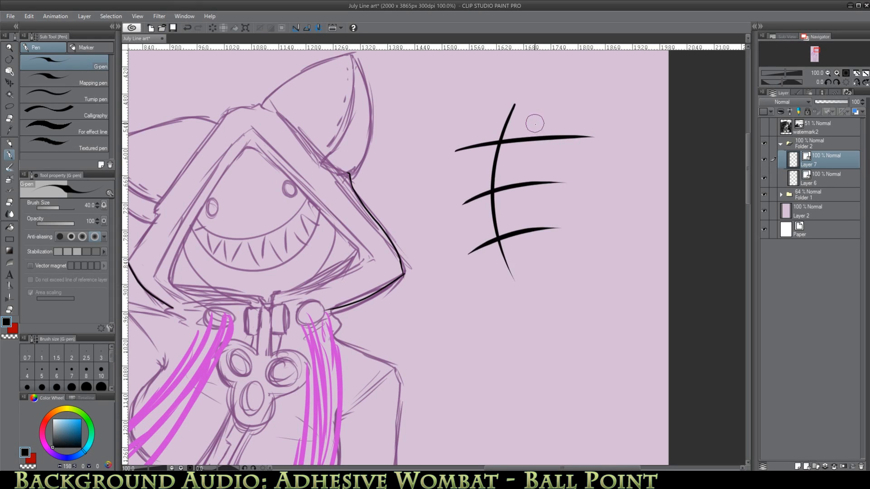
Weave a wavy G-pen stroke down through the crossed test lines, undoing the first two attempts.
{"action": "left_click_drag", "start_coordinate": [551, 125], "coordinate": [443, 243]}
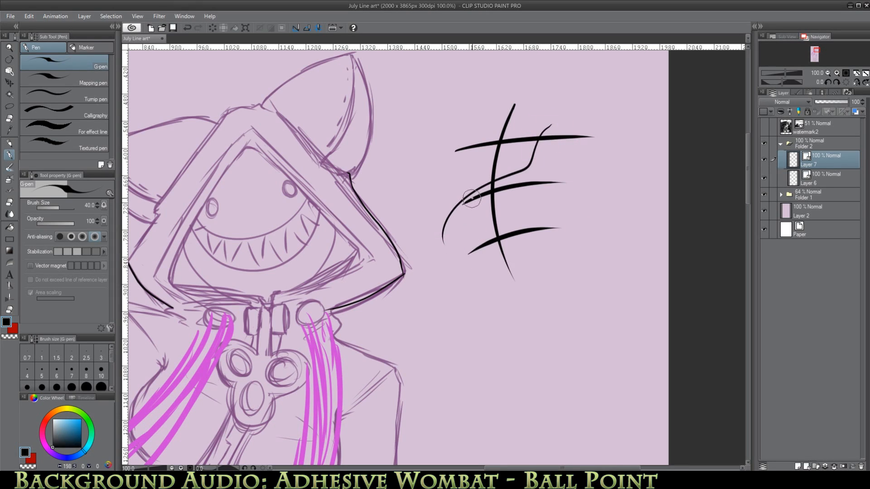
{"action": "left_click", "coordinate": [187, 28]}
{"action": "mouse_move", "coordinate": [536, 127]}
{"action": "left_mouse_down"}
{"action": "mouse_move", "coordinate": [473, 246]}
{"action": "mouse_move", "coordinate": [543, 278]}
{"action": "left_mouse_up"}
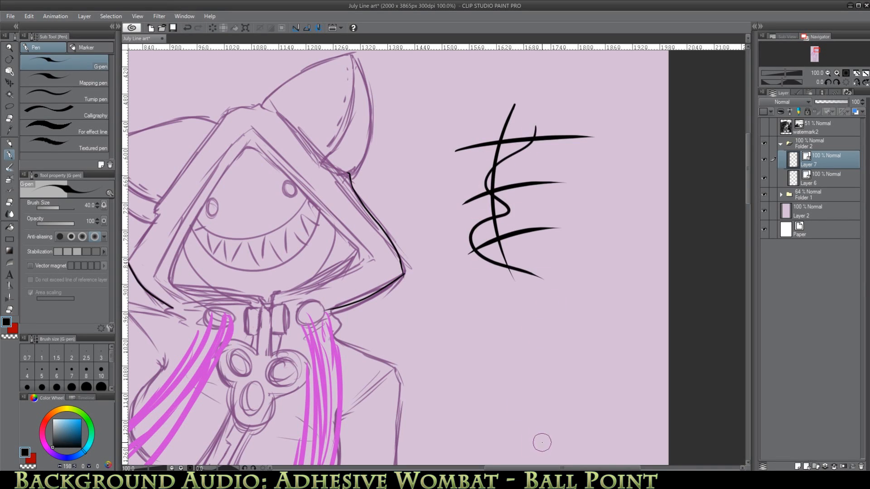
{"action": "left_click", "coordinate": [187, 28]}
{"action": "mouse_move", "coordinate": [516, 114]}
{"action": "left_mouse_down"}
{"action": "mouse_move", "coordinate": [456, 196]}
{"action": "mouse_move", "coordinate": [528, 287]}
{"action": "mouse_move", "coordinate": [555, 305]}
{"action": "left_mouse_up"}
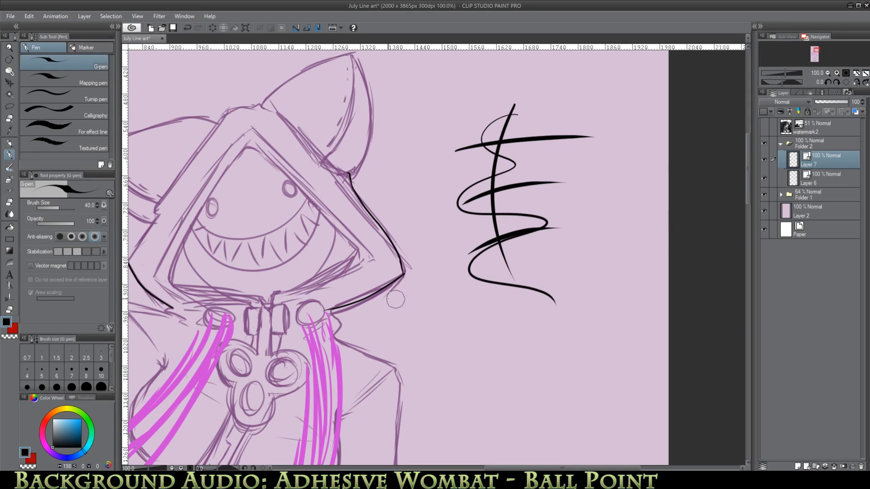
Try erasing only the touched parts of the lower test lines with the Hard vector eraser, and undo the erasures.
{"action": "left_click", "coordinate": [9, 202]}
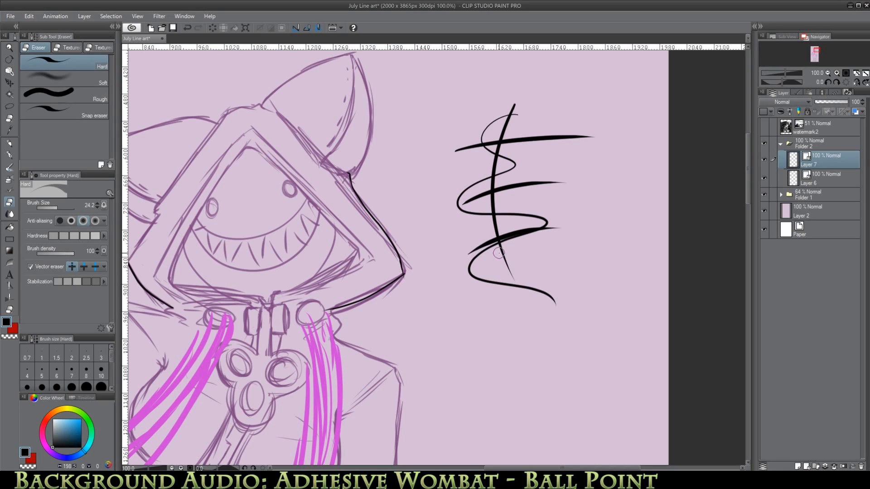
{"action": "mouse_move", "coordinate": [543, 295]}
{"action": "left_mouse_down"}
{"action": "mouse_move", "coordinate": [553, 297]}
{"action": "mouse_move", "coordinate": [510, 286]}
{"action": "mouse_move", "coordinate": [535, 287]}
{"action": "mouse_move", "coordinate": [525, 280]}
{"action": "mouse_move", "coordinate": [495, 284]}
{"action": "mouse_move", "coordinate": [467, 273]}
{"action": "mouse_move", "coordinate": [480, 248]}
{"action": "mouse_move", "coordinate": [510, 245]}
{"action": "left_mouse_up"}
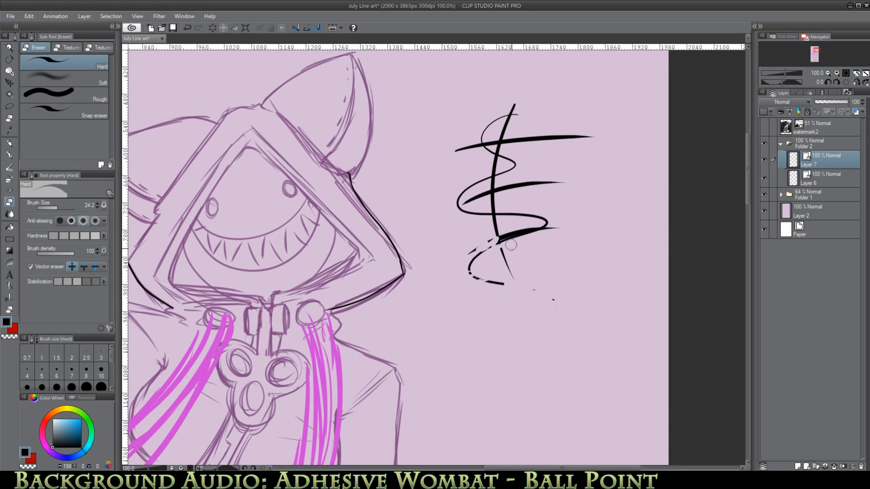
{"action": "left_click", "coordinate": [187, 24]}
{"action": "left_click", "coordinate": [190, 25]}
{"action": "left_click", "coordinate": [191, 27]}
{"action": "left_click", "coordinate": [190, 28]}
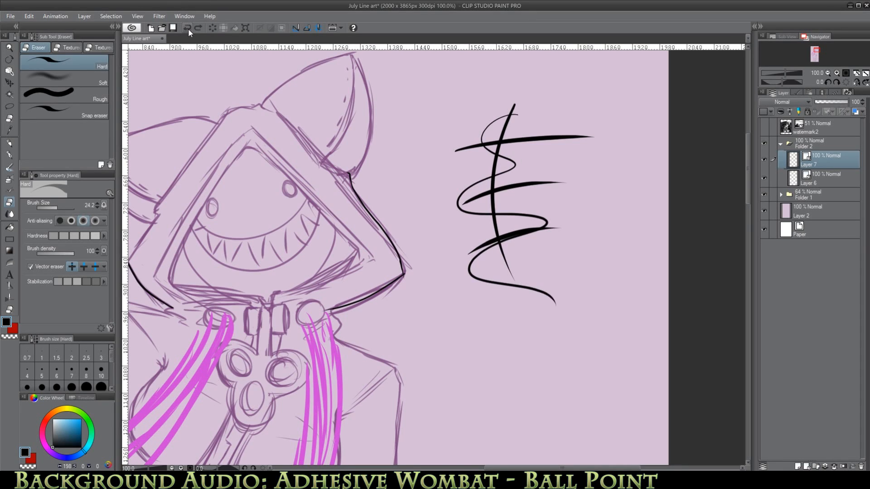
{"action": "left_click", "coordinate": [187, 27]}
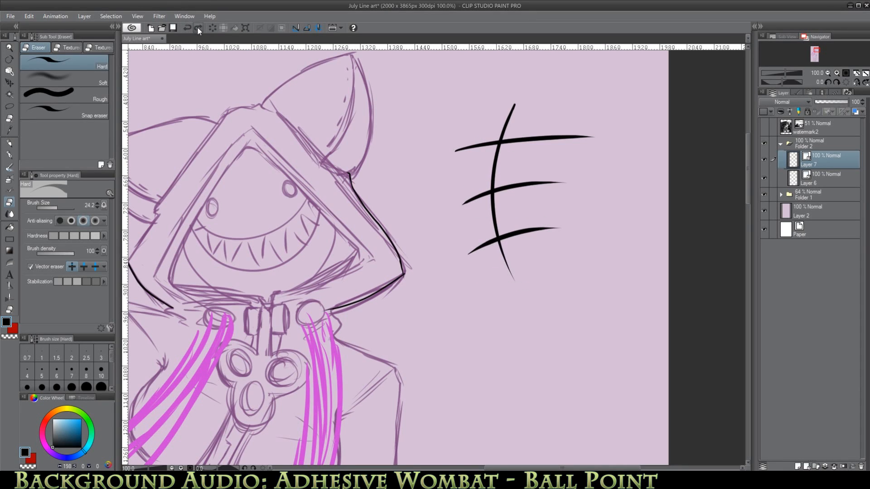
{"action": "left_click", "coordinate": [197, 27]}
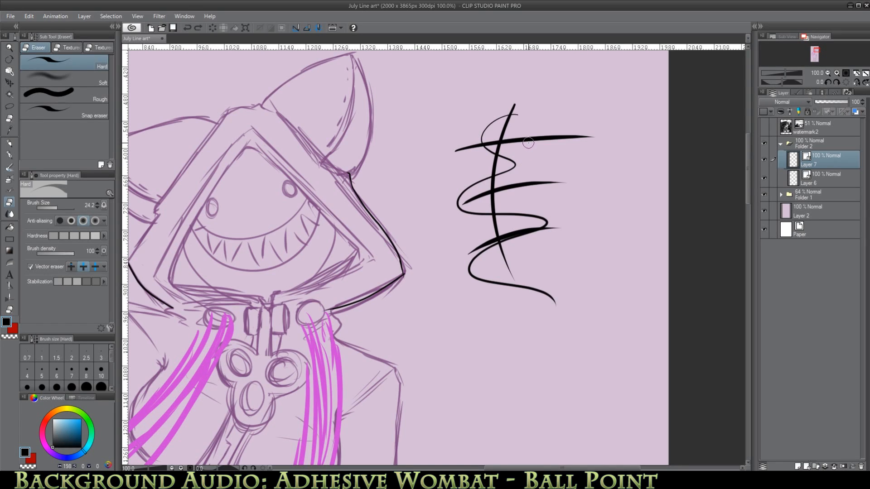
Try trimming the crossed test lines up to their intersections with the Hard vector eraser.
{"action": "left_click", "coordinate": [576, 135]}
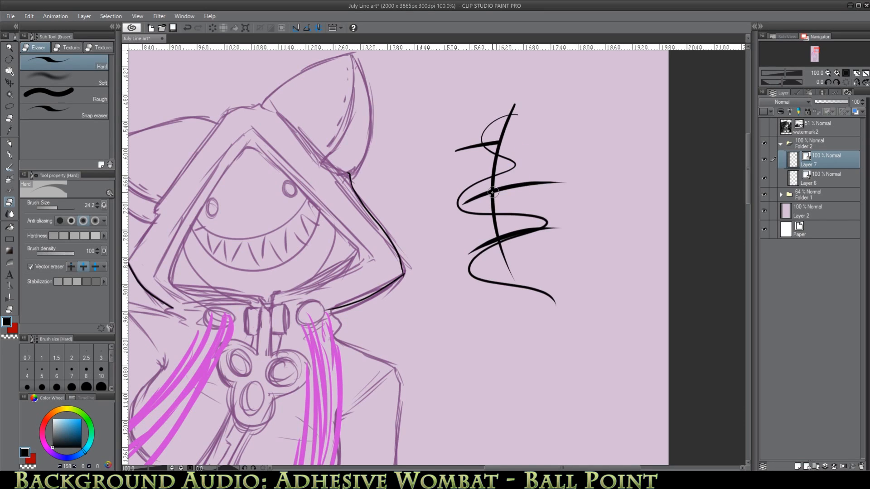
{"action": "left_click", "coordinate": [478, 197]}
{"action": "left_click_drag", "start_coordinate": [476, 239], "coordinate": [552, 228]}
{"action": "left_click", "coordinate": [188, 28]}
{"action": "left_click", "coordinate": [189, 28]}
Inspect the trimmed intersections up close, then undo the trims to restore the full test lines.
{"action": "left_click", "coordinate": [836, 73]}
{"action": "left_click", "coordinate": [819, 183]}
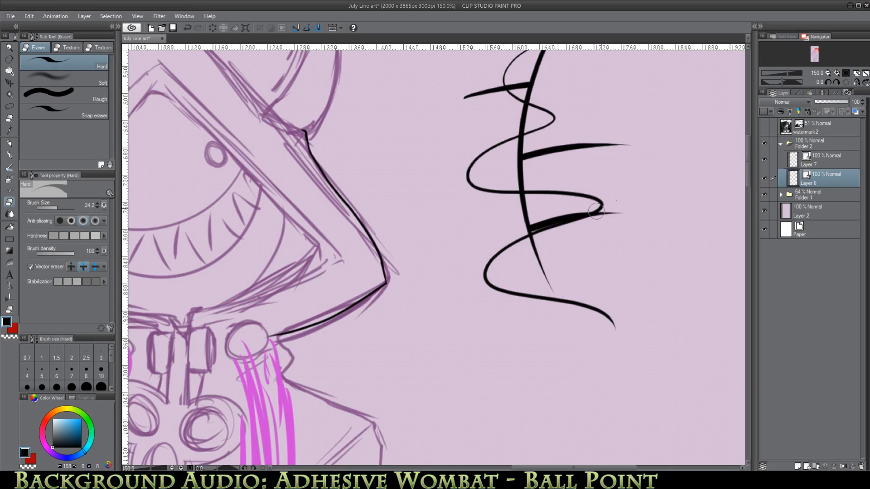
{"action": "left_click", "coordinate": [828, 73]}
{"action": "left_click", "coordinate": [828, 73]}
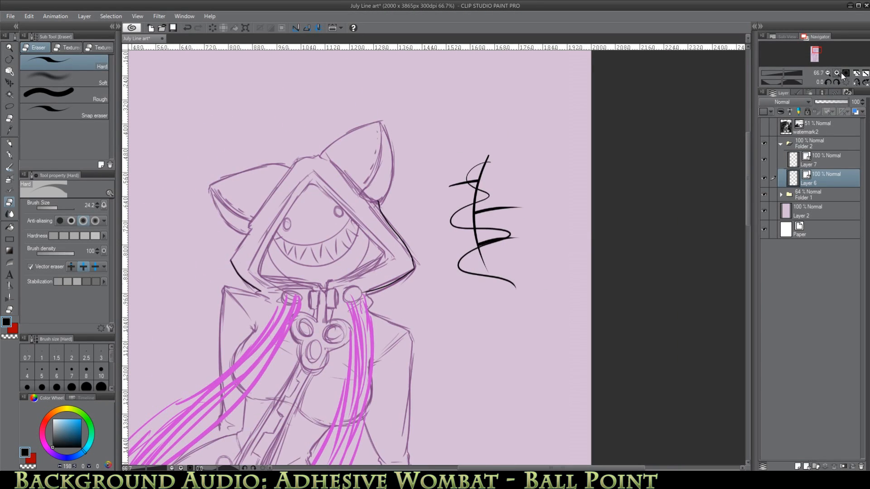
{"action": "left_click", "coordinate": [839, 73]}
{"action": "left_click", "coordinate": [187, 28]}
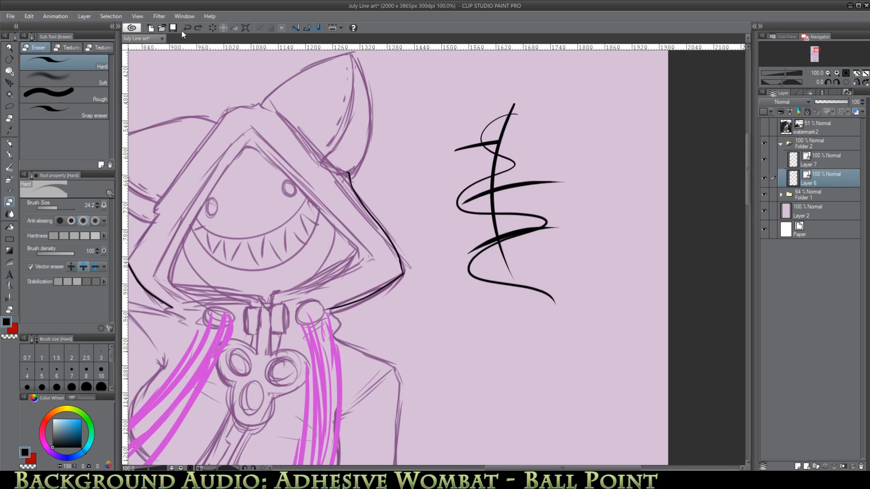
{"action": "left_click", "coordinate": [189, 29]}
{"action": "left_click", "coordinate": [197, 30]}
{"action": "left_click", "coordinate": [195, 27]}
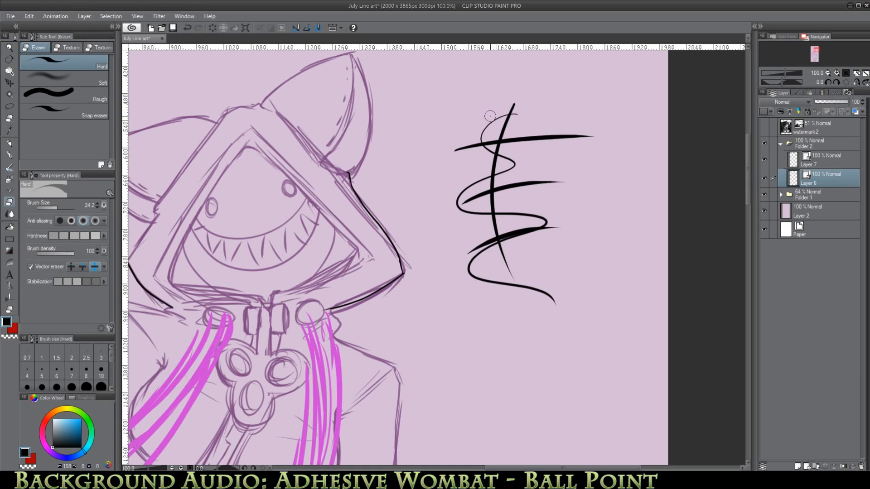
Try deleting the wavy line and the vertical line on Layer 7 with the whole-line vector eraser, undoing each deletion.
{"action": "left_click", "coordinate": [838, 162]}
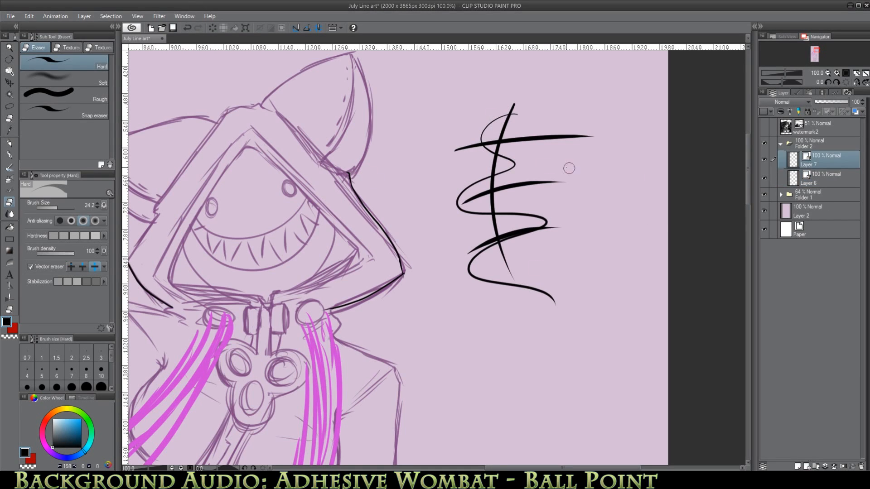
{"action": "left_click", "coordinate": [551, 293]}
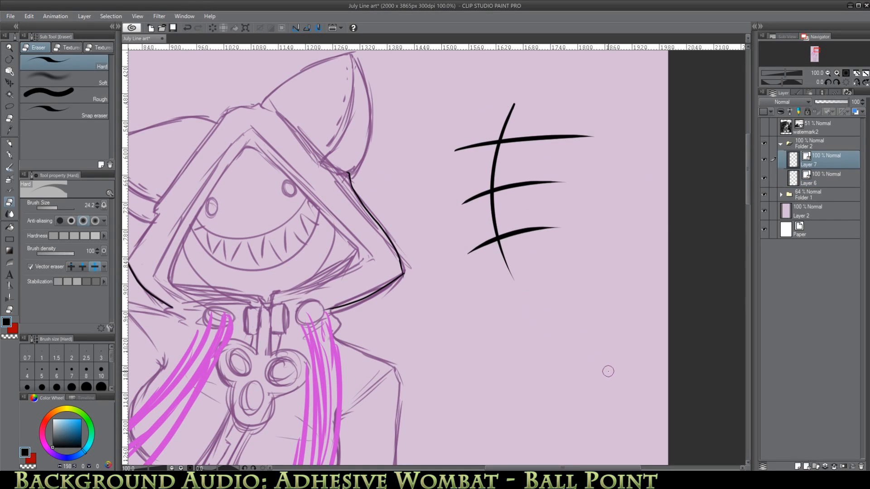
{"action": "key", "text": "ctrl+z"}
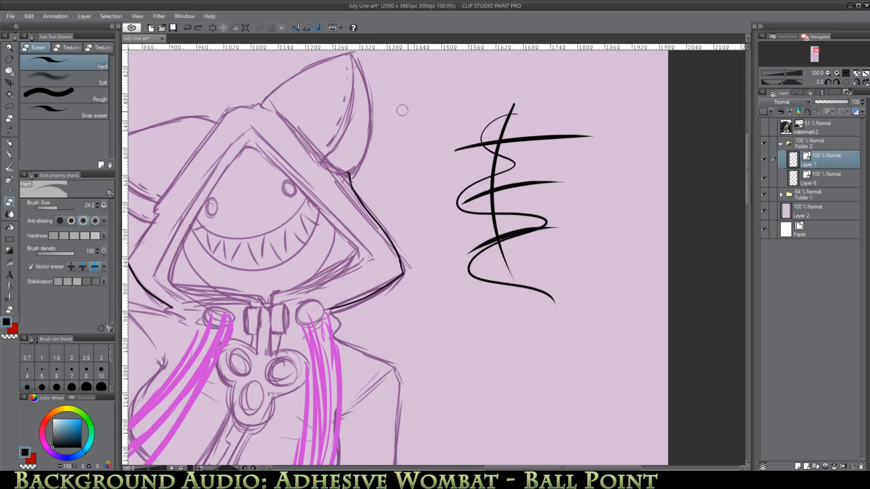
{"action": "left_click", "coordinate": [503, 132]}
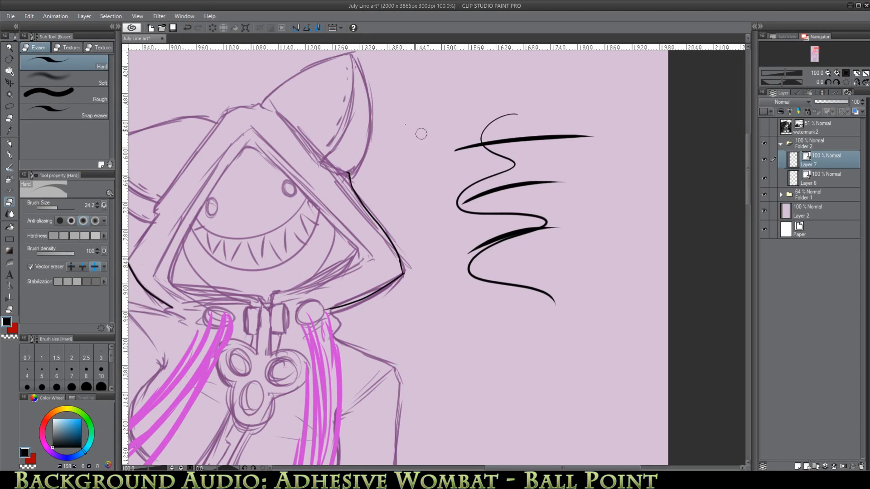
{"action": "left_click", "coordinate": [187, 28]}
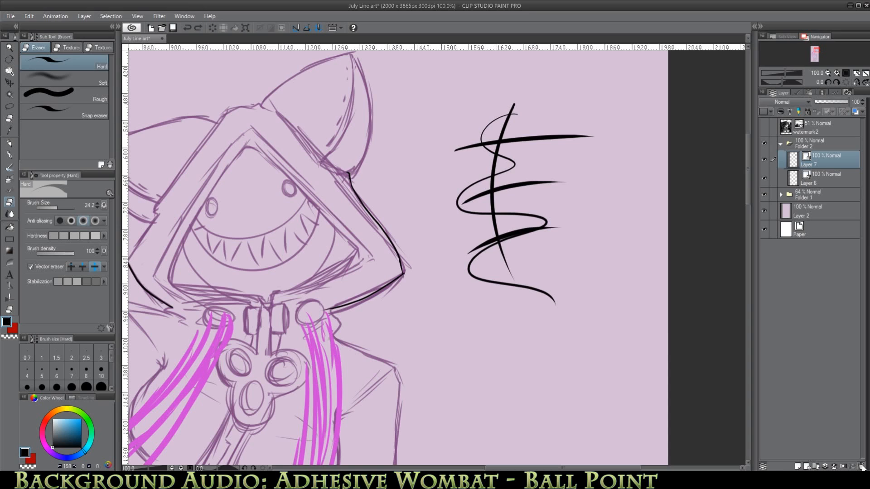
Delete the test line layer and set the G-pen brush size to 38 for inking the hood line layer.
{"action": "left_click", "coordinate": [442, 181]}
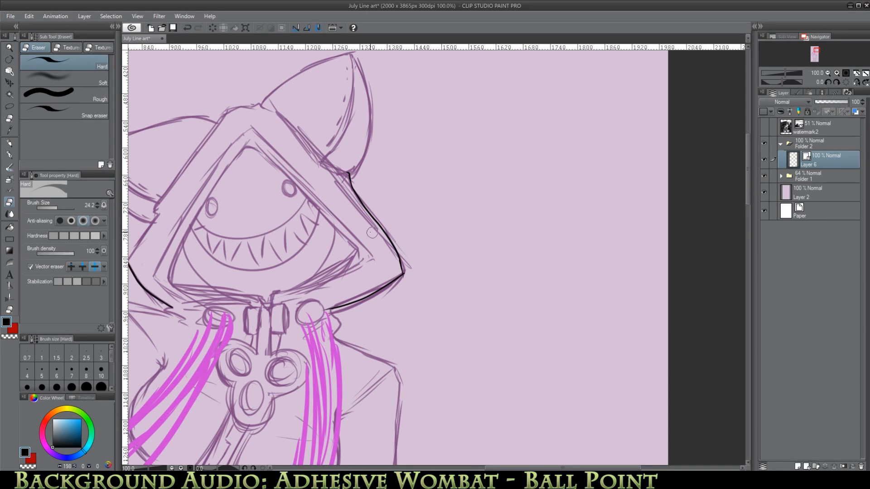
{"action": "left_click", "coordinate": [10, 155]}
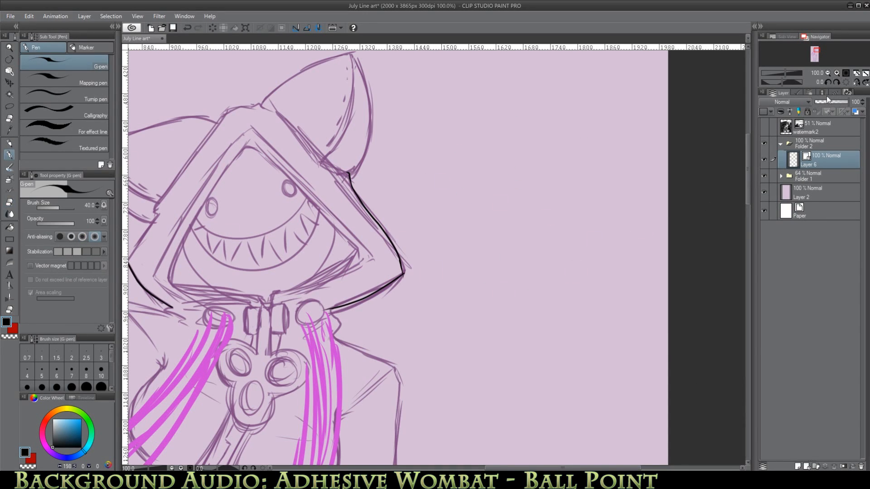
{"action": "left_click", "coordinate": [98, 208]}
{"action": "left_click_drag", "start_coordinate": [817, 49], "coordinate": [815, 50]}
{"action": "left_click", "coordinate": [836, 73]}
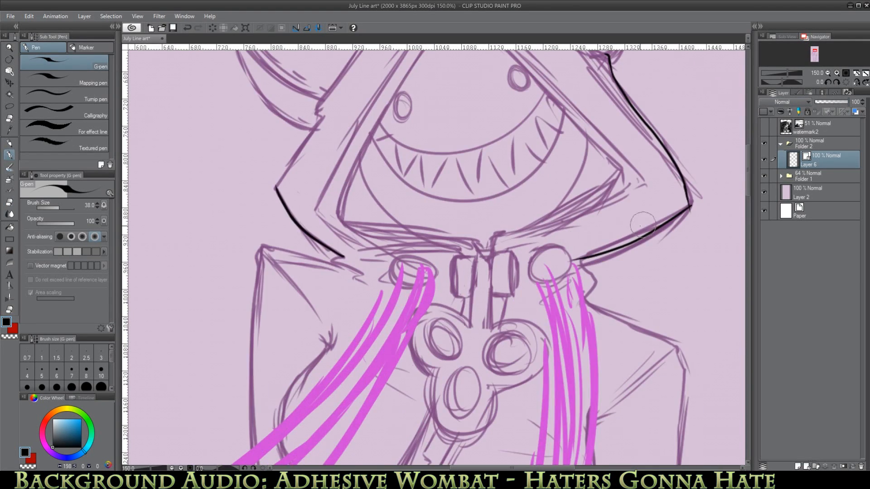
{"action": "left_click", "coordinate": [9, 203]}
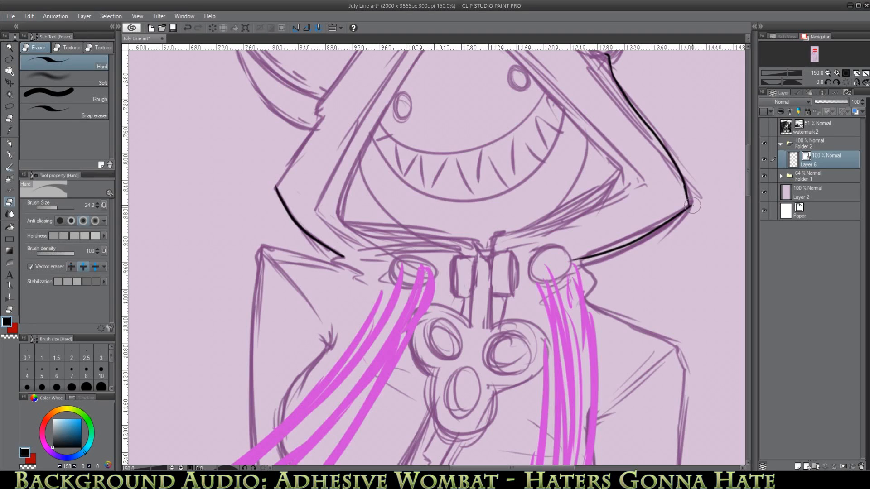
{"action": "left_click", "coordinate": [9, 156]}
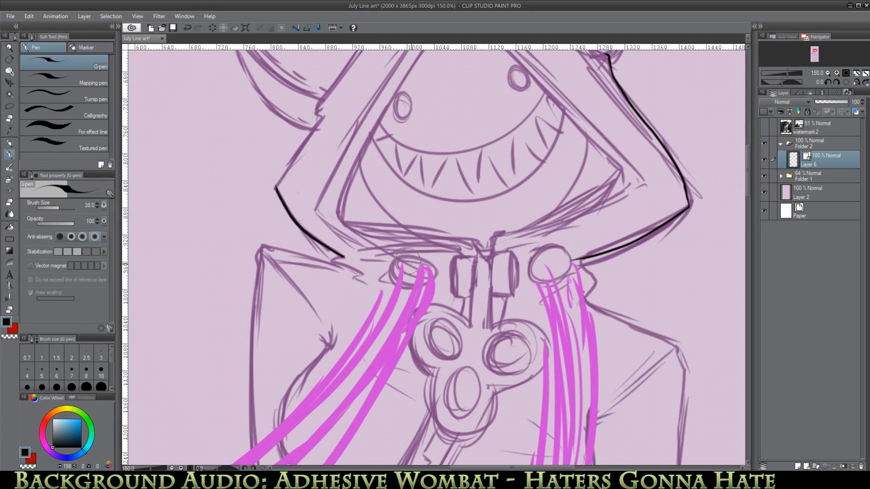
Ink the jagged fold at the hood's lower edge and the outer sleeve line below the wider ear.
{"action": "mouse_move", "coordinate": [344, 256]}
{"action": "left_mouse_down"}
{"action": "mouse_move", "coordinate": [332, 263]}
{"action": "mouse_move", "coordinate": [357, 274]}
{"action": "mouse_move", "coordinate": [257, 241]}
{"action": "left_mouse_up"}
{"action": "left_click", "coordinate": [189, 26]}
{"action": "left_click", "coordinate": [187, 28]}
{"action": "left_click_drag", "start_coordinate": [261, 246], "coordinate": [248, 451]}
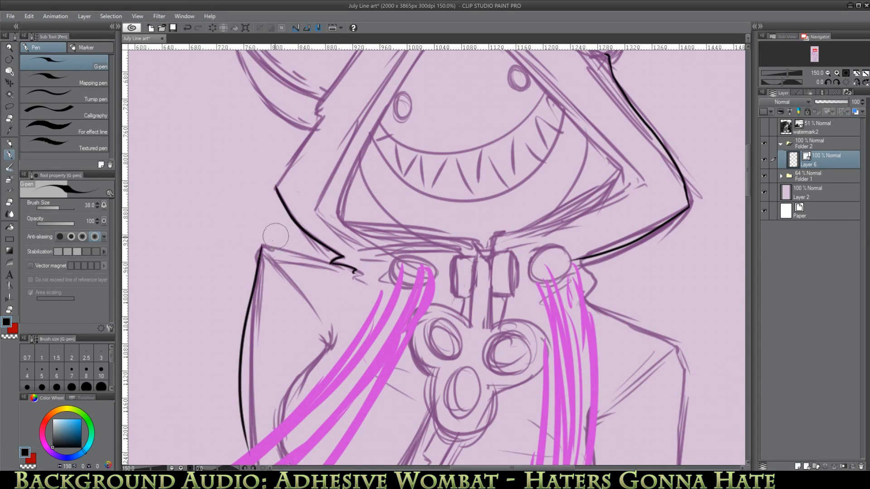
Ink the top of the shoulder below the wider ear, from the sleeve corner up to the hood's fold.
{"action": "left_click_drag", "start_coordinate": [262, 246], "coordinate": [357, 272]}
{"action": "key", "text": "ctrl+z"}
{"action": "left_click", "coordinate": [829, 82]}
{"action": "left_click", "coordinate": [828, 82]}
{"action": "left_click_drag", "start_coordinate": [308, 370], "coordinate": [368, 335]}
{"action": "key", "text": "e"}
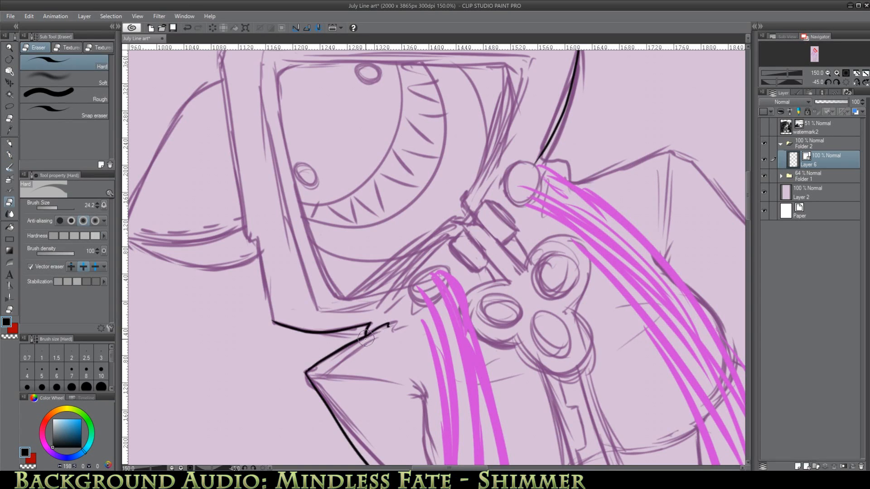
Ink the shoulder on the taller ear's side and the outer edge of its upper arm down to the elbow.
{"action": "left_click", "coordinate": [846, 82]}
{"action": "key", "text": "p"}
{"action": "mouse_move", "coordinate": [582, 259]}
{"action": "left_mouse_down"}
{"action": "mouse_move", "coordinate": [587, 299]}
{"action": "mouse_move", "coordinate": [676, 347]}
{"action": "left_mouse_up"}
{"action": "key", "text": "ctrl+z"}
{"action": "left_click", "coordinate": [856, 82]}
{"action": "left_click_drag", "start_coordinate": [286, 301], "coordinate": [190, 348]}
{"action": "scroll", "coordinate": [286, 294], "scroll_direction": "down", "scroll_amount": 2}
{"action": "left_click_drag", "start_coordinate": [191, 254], "coordinate": [190, 369]}
{"action": "scroll", "coordinate": [189, 290], "scroll_direction": "down", "scroll_amount": 4}
{"action": "left_click_drag", "start_coordinate": [190, 181], "coordinate": [200, 335]}
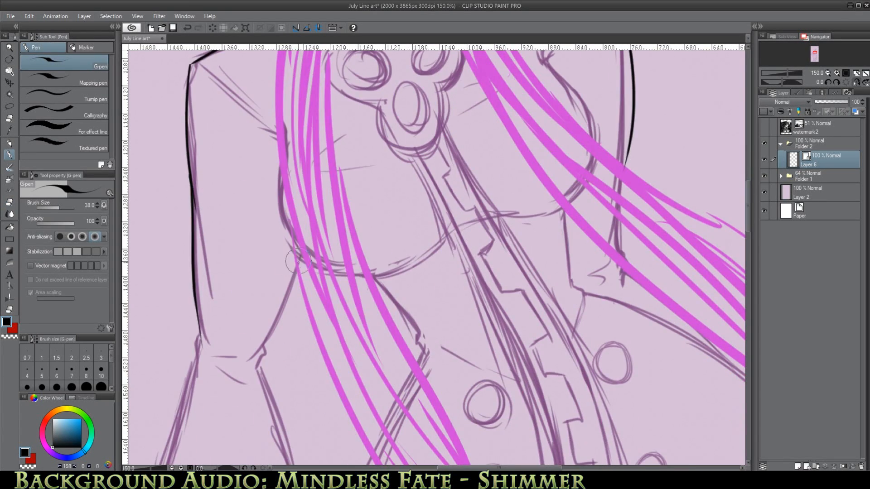
Ink the upper arm's inner edge and the small elbow creases on the taller ear's side.
{"action": "left_click_drag", "start_coordinate": [303, 250], "coordinate": [235, 368]}
{"action": "mouse_move", "coordinate": [190, 174]}
{"action": "left_mouse_down"}
{"action": "mouse_move", "coordinate": [196, 208]}
{"action": "mouse_move", "coordinate": [205, 210]}
{"action": "left_mouse_up"}
{"action": "key", "text": "e"}
{"action": "left_click_drag", "start_coordinate": [749, 219], "coordinate": [748, 224]}
{"action": "key", "text": "p"}
{"action": "left_click_drag", "start_coordinate": [264, 298], "coordinate": [259, 332]}
{"action": "left_click_drag", "start_coordinate": [749, 222], "coordinate": [748, 241]}
Ink the inner forearm line from the elbow towards the paw and clean up its start at the elbow.
{"action": "left_click_drag", "start_coordinate": [198, 167], "coordinate": [130, 375]}
{"action": "mouse_move", "coordinate": [195, 394]}
{"action": "left_mouse_down"}
{"action": "mouse_move", "coordinate": [256, 300]}
{"action": "mouse_move", "coordinate": [257, 354]}
{"action": "left_mouse_up"}
{"action": "key", "text": "ctrl+z"}
{"action": "left_click_drag", "start_coordinate": [321, 132], "coordinate": [391, 440]}
{"action": "key", "text": "e"}
{"action": "key", "text": "p"}
{"action": "key", "text": "e"}
{"action": "mouse_move", "coordinate": [307, 126]}
{"action": "left_mouse_down"}
{"action": "mouse_move", "coordinate": [319, 118]}
{"action": "mouse_move", "coordinate": [299, 129]}
{"action": "left_mouse_up"}
{"action": "key", "text": "p"}
{"action": "left_click_drag", "start_coordinate": [278, 135], "coordinate": [294, 146]}
Ink the outer edge of the forearm as one long stroke from the elbow down to the paw.
{"action": "left_click_drag", "start_coordinate": [748, 235], "coordinate": [748, 258]}
{"action": "key", "text": "ctrl+minus"}
{"action": "key", "text": "ctrl+minus"}
{"action": "left_click_drag", "start_coordinate": [356, 119], "coordinate": [284, 373]}
Bend the lower end of the outer forearm line to fit the sketch with Pinch vector line, adjusting the effect range to 39.
{"action": "left_click", "coordinate": [10, 298]}
{"action": "left_click_drag", "start_coordinate": [284, 324], "coordinate": [297, 321]}
{"action": "left_click_drag", "start_coordinate": [56, 237], "coordinate": [62, 237]}
{"action": "left_click_drag", "start_coordinate": [300, 290], "coordinate": [295, 293]}
{"action": "left_click_drag", "start_coordinate": [62, 238], "coordinate": [71, 238]}
{"action": "left_click_drag", "start_coordinate": [295, 312], "coordinate": [290, 313]}
{"action": "left_click_drag", "start_coordinate": [72, 238], "coordinate": [59, 238]}
{"action": "left_click_drag", "start_coordinate": [290, 317], "coordinate": [294, 317]}
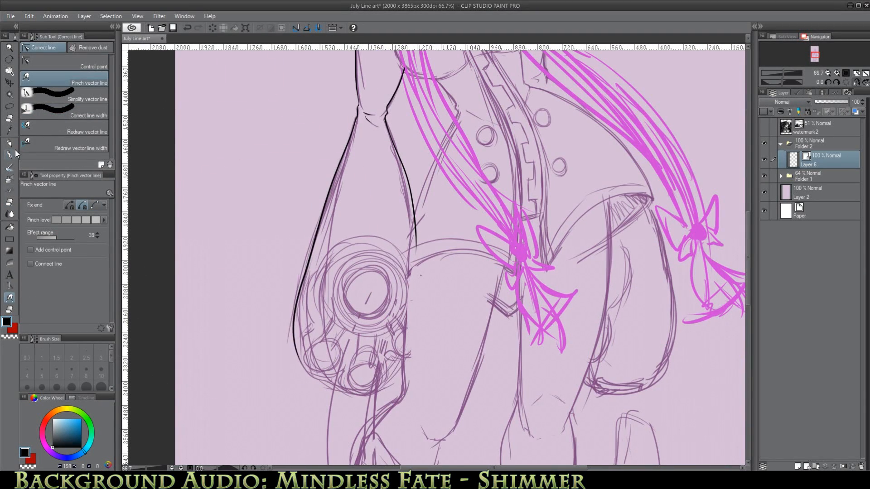
Ink the rounded outer contour of the paw around the toe pads with the G-pen, redoing the first stroke.
{"action": "key", "text": "p"}
{"action": "key", "text": "asciicircum"}
{"action": "key", "text": "ctrl+plus"}
{"action": "key", "text": "ctrl+plus"}
{"action": "key", "text": "ctrl+plus"}
{"action": "left_click_drag", "start_coordinate": [167, 146], "coordinate": [267, 89]}
{"action": "left_click", "coordinate": [187, 28]}
{"action": "left_click_drag", "start_coordinate": [157, 159], "coordinate": [262, 86]}
{"action": "left_click_drag", "start_coordinate": [503, 468], "coordinate": [494, 468]}
{"action": "mouse_move", "coordinate": [250, 160]}
{"action": "left_mouse_down"}
{"action": "mouse_move", "coordinate": [199, 288]}
{"action": "mouse_move", "coordinate": [272, 395]}
{"action": "left_mouse_up"}
{"action": "left_click", "coordinate": [187, 27]}
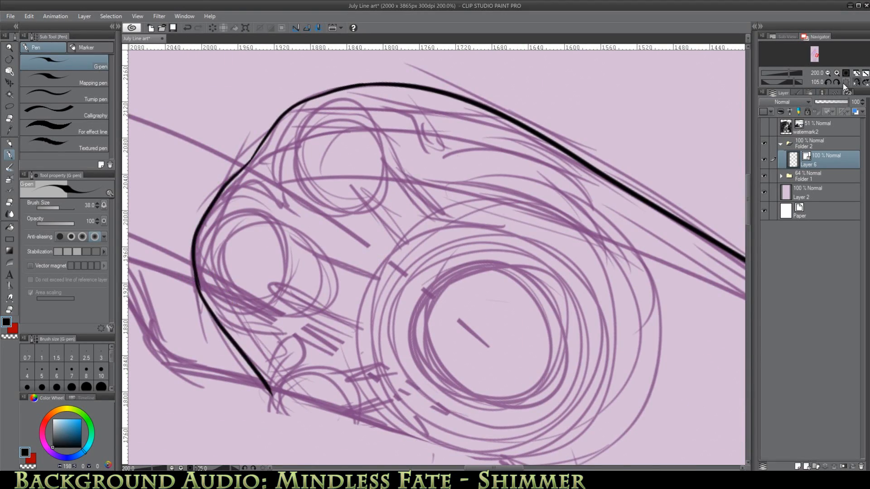
Ink the short lower edge of the taller ear where it meets the hood's side.
{"action": "left_click", "coordinate": [844, 83]}
{"action": "left_click_drag", "start_coordinate": [441, 468], "coordinate": [449, 468]}
{"action": "left_click_drag", "start_coordinate": [749, 282], "coordinate": [748, 255]}
{"action": "key", "text": "ctrl+minus"}
{"action": "key", "text": "ctrl+minus"}
{"action": "key", "text": "ctrl+minus"}
{"action": "left_click_drag", "start_coordinate": [471, 467], "coordinate": [484, 468]}
{"action": "left_click_drag", "start_coordinate": [748, 247], "coordinate": [747, 146]}
{"action": "key", "text": "ctrl+plus"}
{"action": "key", "text": "ctrl+plus"}
{"action": "key", "text": "e"}
{"action": "key", "text": "p"}
{"action": "left_click", "coordinate": [402, 248]}
{"action": "left_click", "coordinate": [187, 28]}
{"action": "mouse_move", "coordinate": [397, 250]}
{"action": "left_mouse_down"}
{"action": "mouse_move", "coordinate": [437, 238]}
{"action": "mouse_move", "coordinate": [446, 219]}
{"action": "left_mouse_up"}
Try inking the taller ear's base line along the hood, and undo the strokes.
{"action": "left_click_drag", "start_coordinate": [542, 152], "coordinate": [521, 154]}
{"action": "left_click_drag", "start_coordinate": [443, 225], "coordinate": [521, 154]}
{"action": "left_click", "coordinate": [187, 28]}
{"action": "key", "text": "e"}
{"action": "left_click", "coordinate": [187, 27]}
{"action": "left_click", "coordinate": [187, 28]}
{"action": "left_click", "coordinate": [9, 155]}
{"action": "left_click", "coordinate": [9, 202]}
{"action": "left_click", "coordinate": [10, 155]}
Ink the taller ear's inner fold line, its curved outer edge and its upper edge down to the hood.
{"action": "left_click_drag", "start_coordinate": [433, 231], "coordinate": [400, 63]}
{"action": "left_click_drag", "start_coordinate": [395, 73], "coordinate": [405, 271]}
{"action": "left_click", "coordinate": [9, 202]}
{"action": "left_click", "coordinate": [9, 155]}
{"action": "left_click_drag", "start_coordinate": [399, 75], "coordinate": [537, 160]}
Ink the taller ear's base line along the hood and clean up the joint at its lower end.
{"action": "key", "text": "minus"}
{"action": "key", "text": "minus"}
{"action": "key", "text": "minus"}
{"action": "key", "text": "minus"}
{"action": "key", "text": "minus"}
{"action": "left_click_drag", "start_coordinate": [355, 140], "coordinate": [246, 248]}
{"action": "left_click", "coordinate": [187, 27]}
{"action": "left_click", "coordinate": [9, 203]}
{"action": "left_click_drag", "start_coordinate": [235, 240], "coordinate": [243, 248]}
{"action": "key", "text": "asciicircum"}
{"action": "key", "text": "asciicircum"}
{"action": "key", "text": "asciicircum"}
{"action": "key", "text": "asciicircum"}
{"action": "key", "text": "asciicircum"}
{"action": "left_click", "coordinate": [9, 155]}
{"action": "left_click", "coordinate": [187, 27]}
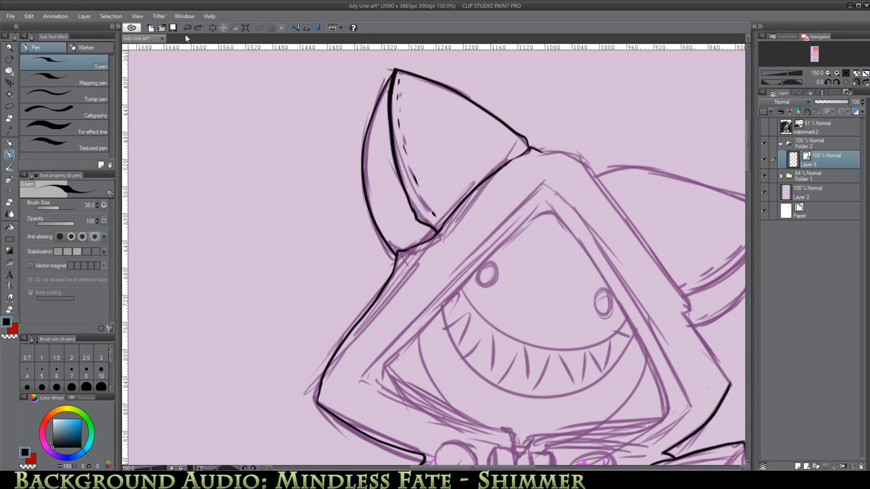
Flip the canvas view horizontally and ink the hood's rounded peak from the taller ear to the smaller ear.
{"action": "left_click", "coordinate": [9, 202]}
{"action": "left_click", "coordinate": [9, 155]}
{"action": "left_click", "coordinate": [856, 82]}
{"action": "mouse_move", "coordinate": [348, 148]}
{"action": "left_mouse_down"}
{"action": "mouse_move", "coordinate": [295, 163]}
{"action": "mouse_move", "coordinate": [275, 187]}
{"action": "left_mouse_up"}
Ink the hood's edge along the smaller ear's base and below that ear to the hood's side corner.
{"action": "left_click_drag", "start_coordinate": [539, 468], "coordinate": [523, 468]}
{"action": "left_click_drag", "start_coordinate": [748, 145], "coordinate": [748, 155]}
{"action": "mouse_move", "coordinate": [359, 93]}
{"action": "left_mouse_down"}
{"action": "mouse_move", "coordinate": [261, 250]}
{"action": "mouse_move", "coordinate": [240, 250]}
{"action": "left_mouse_up"}
{"action": "left_click", "coordinate": [187, 27]}
{"action": "left_click", "coordinate": [188, 28]}
{"action": "left_click_drag", "start_coordinate": [359, 94], "coordinate": [254, 255]}
{"action": "left_click", "coordinate": [187, 28]}
{"action": "mouse_move", "coordinate": [358, 90]}
{"action": "left_mouse_down"}
{"action": "mouse_move", "coordinate": [254, 253]}
{"action": "mouse_move", "coordinate": [255, 222]}
{"action": "left_mouse_up"}
{"action": "left_click", "coordinate": [9, 202]}
{"action": "key", "text": "p"}
{"action": "mouse_move", "coordinate": [219, 308]}
{"action": "left_mouse_down"}
{"action": "mouse_move", "coordinate": [275, 221]}
{"action": "mouse_move", "coordinate": [264, 239]}
{"action": "left_mouse_up"}
{"action": "key", "text": "e"}
Ink the smaller ear's lower curve and its upper edge from the tip to the hood.
{"action": "key", "text": "p"}
{"action": "mouse_move", "coordinate": [171, 140]}
{"action": "left_mouse_down"}
{"action": "mouse_move", "coordinate": [293, 232]}
{"action": "mouse_move", "coordinate": [283, 260]}
{"action": "left_mouse_up"}
{"action": "mouse_move", "coordinate": [357, 96]}
{"action": "left_mouse_down"}
{"action": "mouse_move", "coordinate": [171, 140]}
{"action": "mouse_move", "coordinate": [185, 150]}
{"action": "left_mouse_up"}
{"action": "left_click", "coordinate": [9, 298]}
{"action": "key", "text": "ctrl+z"}
{"action": "left_click", "coordinate": [10, 203]}
Ink the dashed stitch marks inside the smaller ear and clean up the joint where it meets the hood.
{"action": "left_click", "coordinate": [9, 154]}
{"action": "left_click_drag", "start_coordinate": [192, 160], "coordinate": [200, 168]}
{"action": "left_click_drag", "start_coordinate": [213, 181], "coordinate": [224, 190]}
{"action": "left_click", "coordinate": [9, 203]}
{"action": "left_click_drag", "start_coordinate": [290, 231], "coordinate": [263, 259]}
Try inking the right inner edge of the hood opening, and undo the strokes.
{"action": "left_click", "coordinate": [10, 155]}
{"action": "mouse_move", "coordinate": [401, 121]}
{"action": "left_mouse_down"}
{"action": "mouse_move", "coordinate": [409, 139]}
{"action": "mouse_move", "coordinate": [279, 357]}
{"action": "mouse_move", "coordinate": [444, 362]}
{"action": "mouse_move", "coordinate": [598, 301]}
{"action": "left_mouse_up"}
{"action": "key", "text": "ctrl+z"}
{"action": "key", "text": "h"}
{"action": "left_click_drag", "start_coordinate": [463, 140], "coordinate": [287, 307]}
{"action": "key", "text": "ctrl+z"}
Ink the inner edge of the hood opening on a rotated canvas and clean up its line ends.
{"action": "key", "text": "asciicircum"}
{"action": "key", "text": "asciicircum"}
{"action": "key", "text": "asciicircum"}
{"action": "key", "text": "asciicircum"}
{"action": "mouse_move", "coordinate": [550, 220]}
{"action": "left_mouse_down"}
{"action": "mouse_move", "coordinate": [336, 166]}
{"action": "mouse_move", "coordinate": [356, 324]}
{"action": "left_mouse_up"}
{"action": "key", "text": "ctrl+z"}
{"action": "left_click_drag", "start_coordinate": [343, 167], "coordinate": [352, 307]}
{"action": "left_click", "coordinate": [10, 297]}
{"action": "left_click", "coordinate": [10, 203]}
{"action": "left_click", "coordinate": [438, 446]}
Reset the canvas rotation and ink the hood opening's outer rim on the right side and along the lower right edge.
{"action": "key", "text": "minus"}
{"action": "key", "text": "minus"}
{"action": "key", "text": "minus"}
{"action": "key", "text": "minus"}
{"action": "key", "text": "p"}
{"action": "mouse_move", "coordinate": [467, 108]}
{"action": "left_mouse_down"}
{"action": "mouse_move", "coordinate": [281, 300]}
{"action": "mouse_move", "coordinate": [280, 314]}
{"action": "left_mouse_up"}
{"action": "key", "text": "ctrl+z"}
{"action": "left_click_drag", "start_coordinate": [289, 304], "coordinate": [442, 373]}
Erase the overlapping line ends at the lower right corner of the hood opening's outer rim.
{"action": "key", "text": "e"}
{"action": "left_click", "coordinate": [288, 311]}
{"action": "key", "text": "ctrl+z"}
{"action": "key", "text": "p"}
{"action": "key", "text": "e"}
{"action": "left_click", "coordinate": [285, 309]}
{"action": "key", "text": "p"}
Ink the outer rim down the left side of the hood opening and along its lower left edge.
{"action": "key", "text": "h"}
{"action": "mouse_move", "coordinate": [406, 108]}
{"action": "left_mouse_down"}
{"action": "mouse_move", "coordinate": [362, 144]}
{"action": "mouse_move", "coordinate": [258, 330]}
{"action": "left_mouse_up"}
{"action": "mouse_move", "coordinate": [256, 329]}
{"action": "left_mouse_down"}
{"action": "mouse_move", "coordinate": [316, 368]}
{"action": "mouse_move", "coordinate": [421, 371]}
{"action": "left_mouse_up"}
{"action": "left_click_drag", "start_coordinate": [400, 363], "coordinate": [405, 376]}
{"action": "key", "text": "e"}
{"action": "left_click", "coordinate": [255, 329]}
{"action": "key", "text": "ctrl+z"}
{"action": "left_click", "coordinate": [10, 155]}
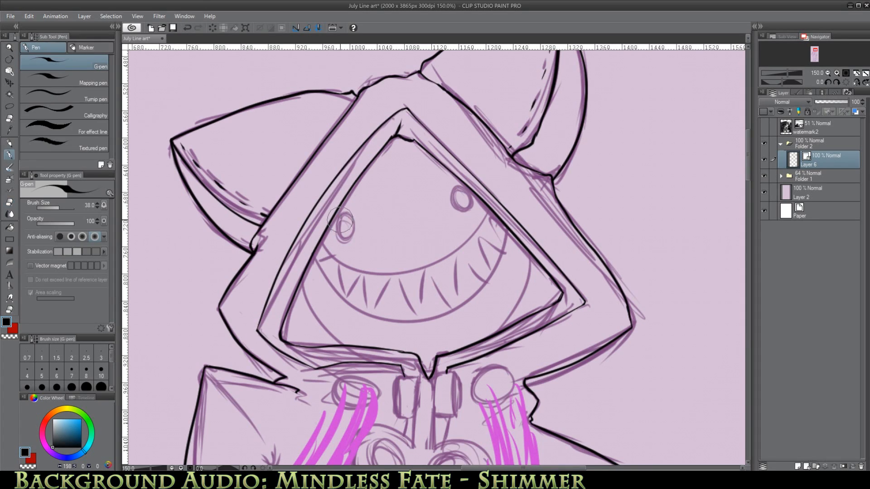
Check the line art with the sketch hidden, and outline the right eye with the Ellipse tool.
{"action": "left_click", "coordinate": [764, 159]}
{"action": "left_click", "coordinate": [764, 160]}
{"action": "left_click", "coordinate": [764, 176]}
{"action": "key", "text": "ctrl+minus"}
{"action": "left_click", "coordinate": [764, 176]}
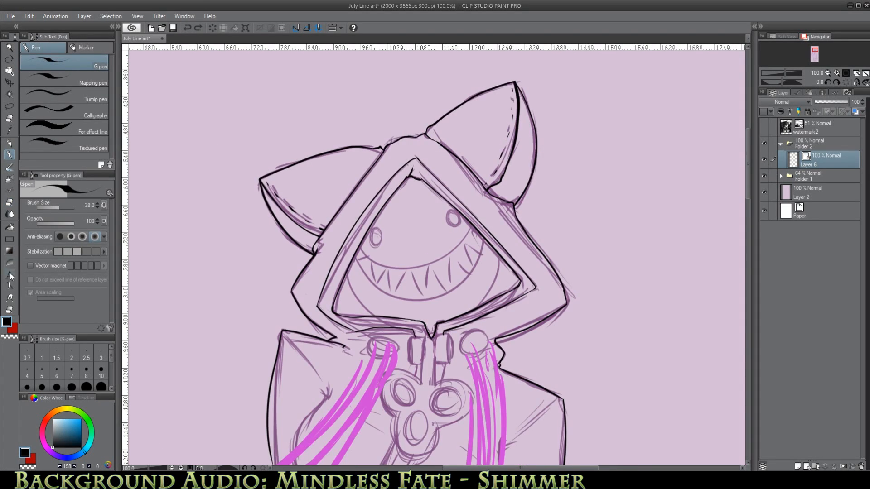
{"action": "key", "text": "u"}
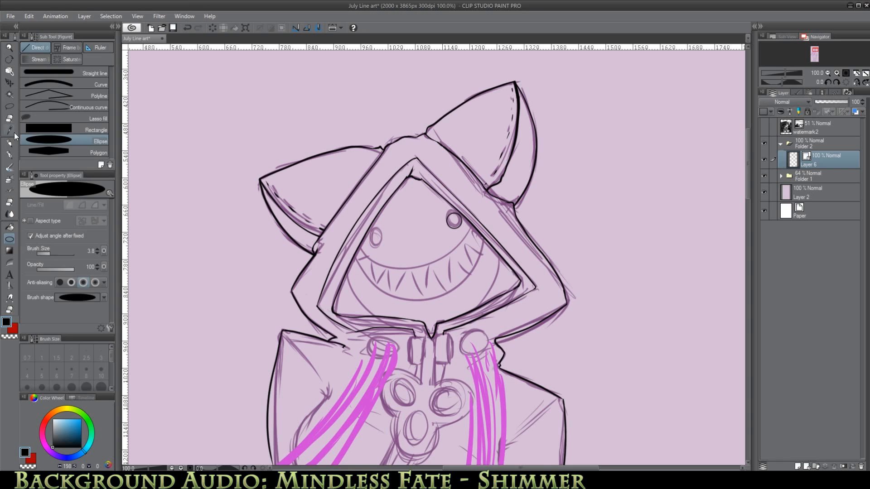
Copy the inked right eye onto the left eye's position and merge the copy into the line art layer.
{"action": "key", "text": "m"}
{"action": "mouse_move", "coordinate": [448, 212]}
{"action": "left_mouse_down"}
{"action": "mouse_move", "coordinate": [446, 234]}
{"action": "mouse_move", "coordinate": [374, 244]}
{"action": "left_mouse_up"}
{"action": "key", "text": "ctrl+t"}
{"action": "key", "text": "Return"}
{"action": "key", "text": "ctrl+c"}
{"action": "key", "text": "ctrl+v"}
{"action": "key", "text": "ctrl+t"}
{"action": "key", "text": "Return"}
{"action": "left_click", "coordinate": [765, 159]}
{"action": "key", "text": "ctrl+e"}
{"action": "key", "text": "ctrl+plus"}
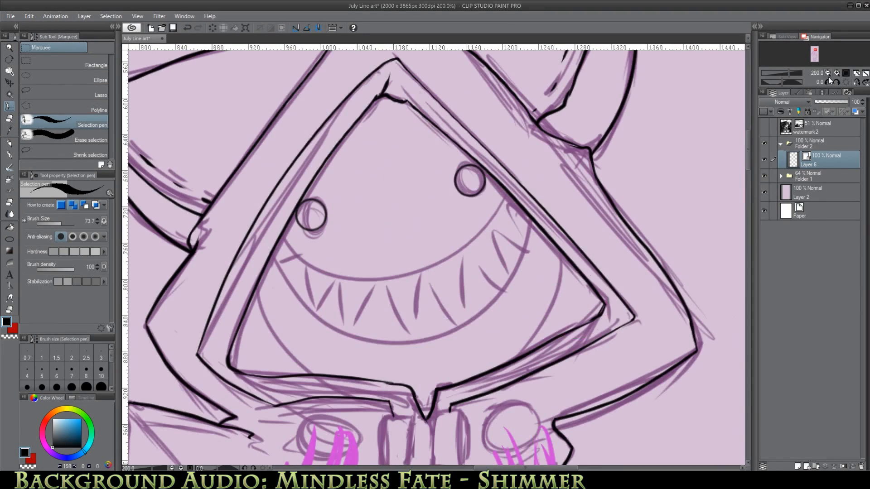
Ink the mouth's upper curve and the face's lower curve inside the hood, trimming the overshooting end.
{"action": "key", "text": "e"}
{"action": "left_click", "coordinate": [766, 176]}
{"action": "left_click", "coordinate": [765, 175]}
{"action": "key", "text": "p"}
{"action": "left_click_drag", "start_coordinate": [252, 217], "coordinate": [505, 193]}
{"action": "key", "text": "ctrl+z"}
{"action": "key", "text": "ctrl+z"}
{"action": "mouse_move", "coordinate": [279, 238]}
{"action": "left_mouse_down"}
{"action": "mouse_move", "coordinate": [518, 185]}
{"action": "mouse_move", "coordinate": [500, 170]}
{"action": "left_mouse_up"}
{"action": "key", "text": "y"}
{"action": "key", "text": "e"}
{"action": "left_click", "coordinate": [509, 184]}
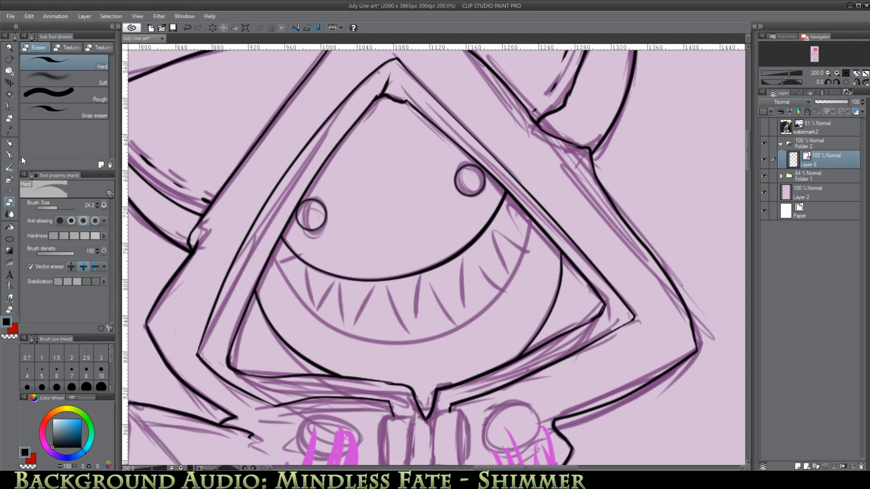
Ink the mouth's lower curve and trim both ends that overshoot the hood opening.
{"action": "key", "text": "p"}
{"action": "key", "text": "ctrl+z"}
{"action": "left_click_drag", "start_coordinate": [269, 251], "coordinate": [551, 181]}
{"action": "key", "text": "y"}
{"action": "left_click_drag", "start_coordinate": [542, 217], "coordinate": [532, 217]}
{"action": "left_click_drag", "start_coordinate": [332, 323], "coordinate": [329, 325]}
{"action": "key", "text": "e"}
{"action": "left_click", "coordinate": [535, 197]}
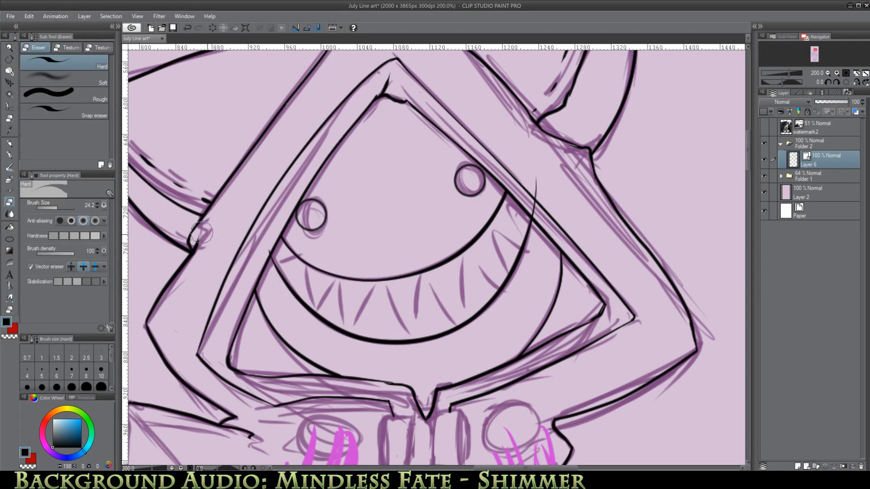
{"action": "left_click", "coordinate": [270, 252]}
Ink the zigzag of pointed teeth between the mouth's two curves.
{"action": "key", "text": "p"}
{"action": "mouse_move", "coordinate": [274, 266]}
{"action": "left_mouse_down"}
{"action": "mouse_move", "coordinate": [307, 319]}
{"action": "mouse_move", "coordinate": [424, 258]}
{"action": "mouse_move", "coordinate": [460, 335]}
{"action": "mouse_move", "coordinate": [525, 245]}
{"action": "left_mouse_up"}
{"action": "key", "text": "ctrl+z"}
{"action": "key", "text": "e"}
{"action": "mouse_move", "coordinate": [507, 294]}
{"action": "left_mouse_down"}
{"action": "mouse_move", "coordinate": [406, 351]}
{"action": "mouse_move", "coordinate": [310, 322]}
{"action": "left_mouse_up"}
{"action": "mouse_move", "coordinate": [299, 248]}
{"action": "left_mouse_down"}
{"action": "mouse_move", "coordinate": [429, 260]}
{"action": "mouse_move", "coordinate": [485, 220]}
{"action": "left_mouse_up"}
Hide the sketch, narrow the teeth lines with Correct line width set to Thin width, and erase a stray line beside the mouth.
{"action": "left_click", "coordinate": [764, 176]}
{"action": "left_click", "coordinate": [846, 73]}
{"action": "left_click", "coordinate": [9, 298]}
{"action": "left_click", "coordinate": [65, 111]}
{"action": "left_click_drag", "start_coordinate": [365, 261], "coordinate": [409, 295]}
{"action": "left_click", "coordinate": [187, 28]}
{"action": "left_click", "coordinate": [62, 291]}
{"action": "left_click_drag", "start_coordinate": [367, 258], "coordinate": [440, 286]}
{"action": "mouse_move", "coordinate": [472, 243]}
{"action": "left_mouse_down"}
{"action": "mouse_move", "coordinate": [456, 287]}
{"action": "mouse_move", "coordinate": [376, 276]}
{"action": "mouse_move", "coordinate": [474, 245]}
{"action": "left_mouse_up"}
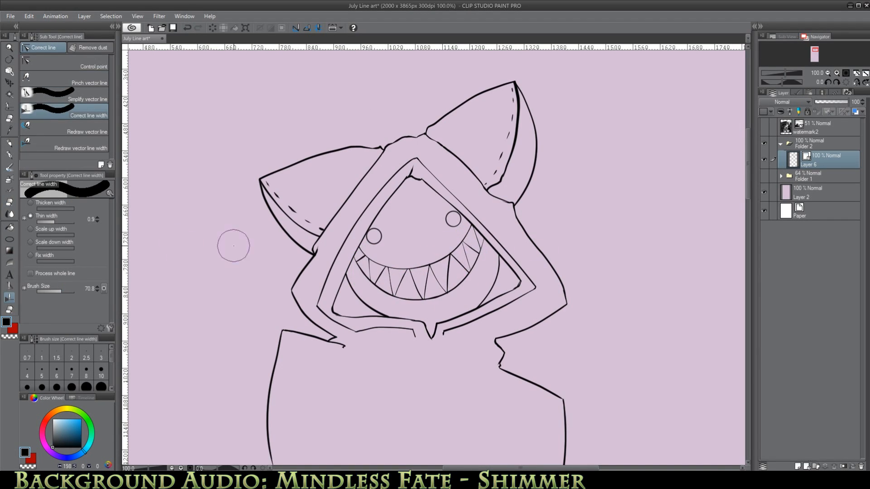
{"action": "left_click", "coordinate": [10, 203]}
{"action": "left_click", "coordinate": [837, 73]}
{"action": "left_click_drag", "start_coordinate": [515, 196], "coordinate": [524, 208]}
Show the sketch again and ink the right chest contour from the armpit down and around its underside.
{"action": "left_click", "coordinate": [9, 154]}
{"action": "left_click", "coordinate": [827, 73]}
{"action": "left_click_drag", "start_coordinate": [748, 164], "coordinate": [748, 201]}
{"action": "left_click", "coordinate": [764, 176]}
{"action": "left_click", "coordinate": [837, 73]}
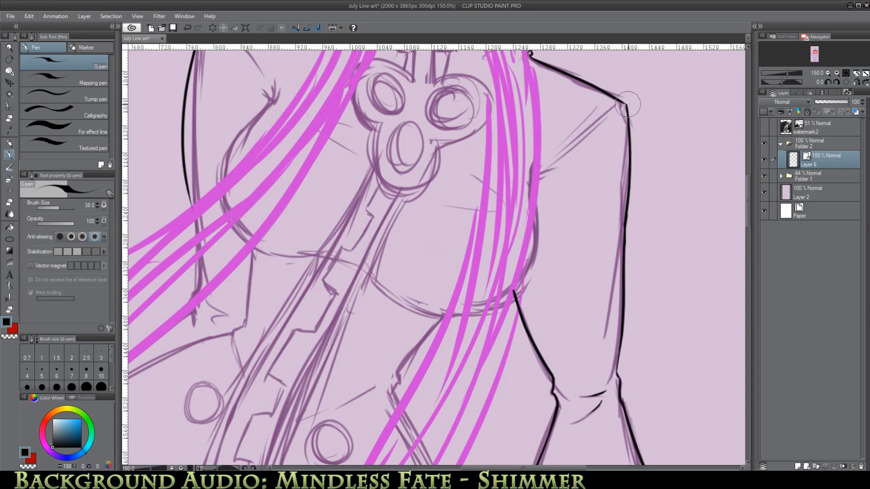
{"action": "mouse_move", "coordinate": [544, 161]}
{"action": "left_mouse_down"}
{"action": "mouse_move", "coordinate": [498, 299]}
{"action": "mouse_move", "coordinate": [360, 243]}
{"action": "left_mouse_up"}
{"action": "key", "text": "y"}
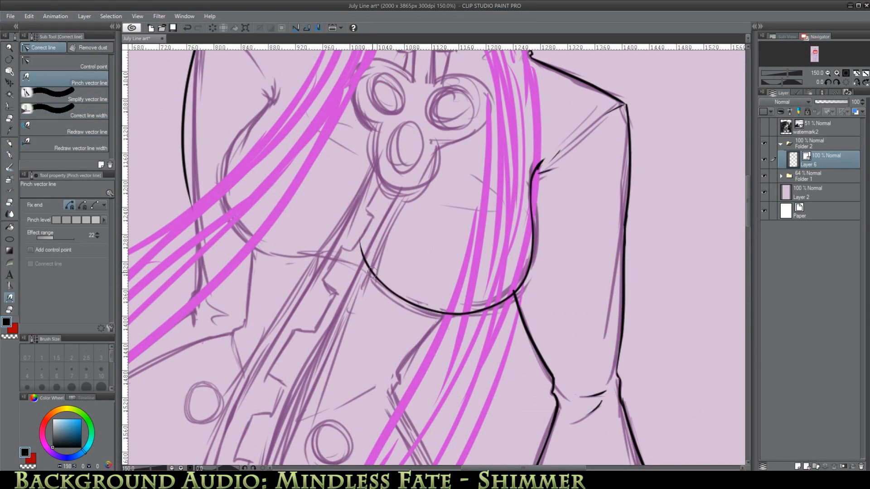
Ink the left chest contour from the armpit around its underside and adjust the curve by pinching the vector line.
{"action": "key", "text": "p"}
{"action": "left_click_drag", "start_coordinate": [268, 100], "coordinate": [296, 257]}
{"action": "left_click", "coordinate": [9, 298]}
{"action": "left_click_drag", "start_coordinate": [208, 195], "coordinate": [218, 192]}
Ink the short crease marks at the left armpit and the light fold line across the right chest.
{"action": "left_click", "coordinate": [10, 155]}
{"action": "left_click_drag", "start_coordinate": [268, 103], "coordinate": [274, 84]}
{"action": "key", "text": "ctrl+z"}
{"action": "left_click_drag", "start_coordinate": [269, 101], "coordinate": [264, 92]}
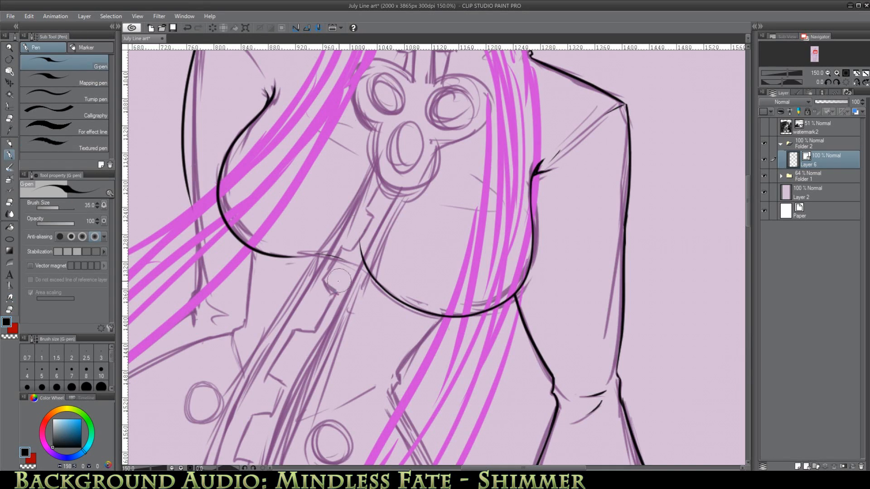
{"action": "left_click_drag", "start_coordinate": [473, 180], "coordinate": [519, 171]}
Ink the two rectangular clasp blocks and the vertical strip between them below the hood's notch.
{"action": "left_click_drag", "start_coordinate": [748, 208], "coordinate": [747, 184]}
{"action": "mouse_move", "coordinate": [397, 200]}
{"action": "left_mouse_down"}
{"action": "mouse_move", "coordinate": [418, 200]}
{"action": "mouse_move", "coordinate": [412, 271]}
{"action": "left_mouse_up"}
{"action": "left_click_drag", "start_coordinate": [434, 200], "coordinate": [434, 280]}
{"action": "mouse_move", "coordinate": [436, 198]}
{"action": "left_mouse_down"}
{"action": "mouse_move", "coordinate": [460, 196]}
{"action": "mouse_move", "coordinate": [457, 238]}
{"action": "left_mouse_up"}
{"action": "left_click", "coordinate": [187, 28]}
{"action": "left_click_drag", "start_coordinate": [454, 198], "coordinate": [456, 238]}
{"action": "mouse_move", "coordinate": [398, 202]}
{"action": "left_mouse_down"}
{"action": "mouse_move", "coordinate": [406, 241]}
{"action": "mouse_move", "coordinate": [457, 239]}
{"action": "mouse_move", "coordinate": [459, 221]}
{"action": "mouse_move", "coordinate": [457, 239]}
{"action": "left_mouse_up"}
{"action": "left_click", "coordinate": [187, 28]}
Erase the overlap at the top of the clasp and ink the short connecting lines beneath its blocks.
{"action": "left_click", "coordinate": [9, 298]}
{"action": "left_click", "coordinate": [9, 155]}
{"action": "left_click", "coordinate": [9, 203]}
{"action": "left_click_drag", "start_coordinate": [426, 203], "coordinate": [430, 203]}
{"action": "left_click", "coordinate": [9, 155]}
{"action": "left_click_drag", "start_coordinate": [407, 241], "coordinate": [405, 259]}
{"action": "mouse_move", "coordinate": [448, 241]}
{"action": "left_mouse_down"}
{"action": "mouse_move", "coordinate": [439, 271]}
{"action": "mouse_move", "coordinate": [411, 266]}
{"action": "left_mouse_up"}
{"action": "key", "text": "ctrl+z"}
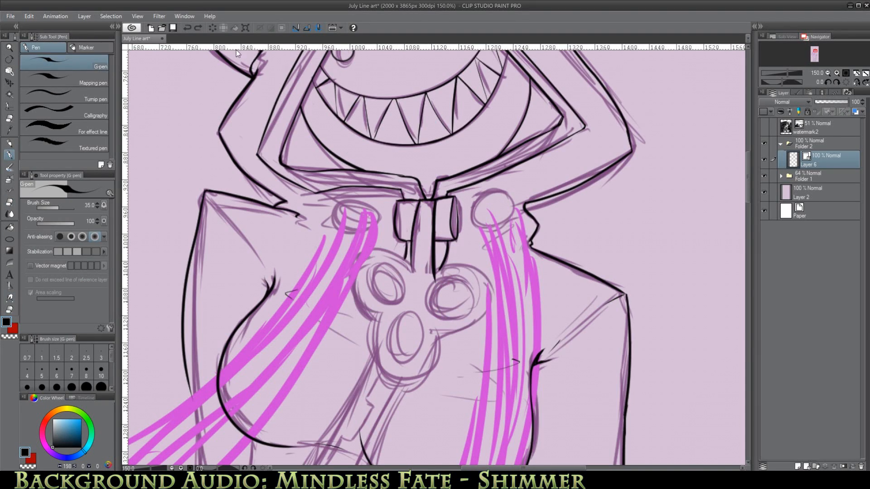
Ink the three-lobed outline of the zipper pull below the clasp and erase the overlap at its stem.
{"action": "scroll", "coordinate": [738, 376], "scroll_direction": "down", "scroll_amount": 3}
{"action": "mouse_move", "coordinate": [411, 167]}
{"action": "left_mouse_down"}
{"action": "mouse_move", "coordinate": [377, 212]}
{"action": "mouse_move", "coordinate": [482, 177]}
{"action": "mouse_move", "coordinate": [437, 230]}
{"action": "left_mouse_up"}
{"action": "left_click", "coordinate": [187, 28]}
{"action": "mouse_move", "coordinate": [437, 230]}
{"action": "left_mouse_down"}
{"action": "mouse_move", "coordinate": [434, 263]}
{"action": "mouse_move", "coordinate": [377, 213]}
{"action": "left_mouse_up"}
{"action": "left_click", "coordinate": [10, 203]}
{"action": "left_click_drag", "start_coordinate": [435, 178], "coordinate": [426, 176]}
{"action": "key", "text": "p"}
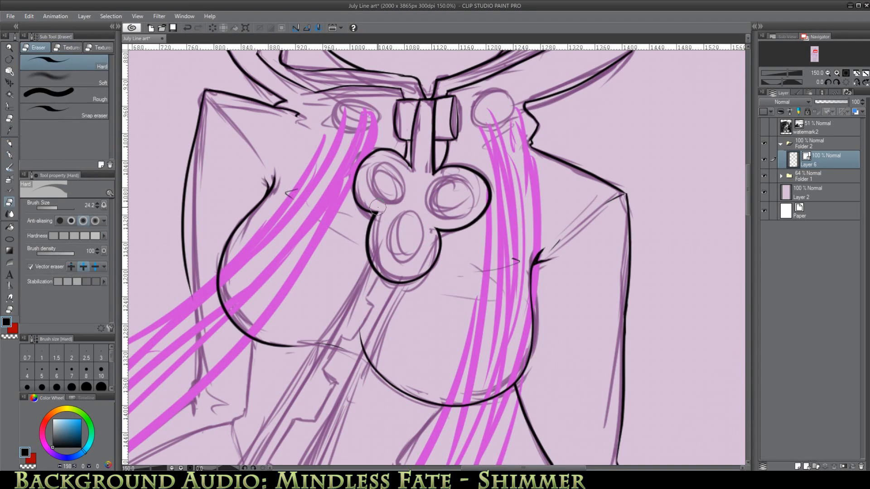
Ink the oval holes inside the left and lower lobes of the zipper pull and undo the rough one at right.
{"action": "left_click", "coordinate": [10, 203]}
{"action": "left_click", "coordinate": [10, 155]}
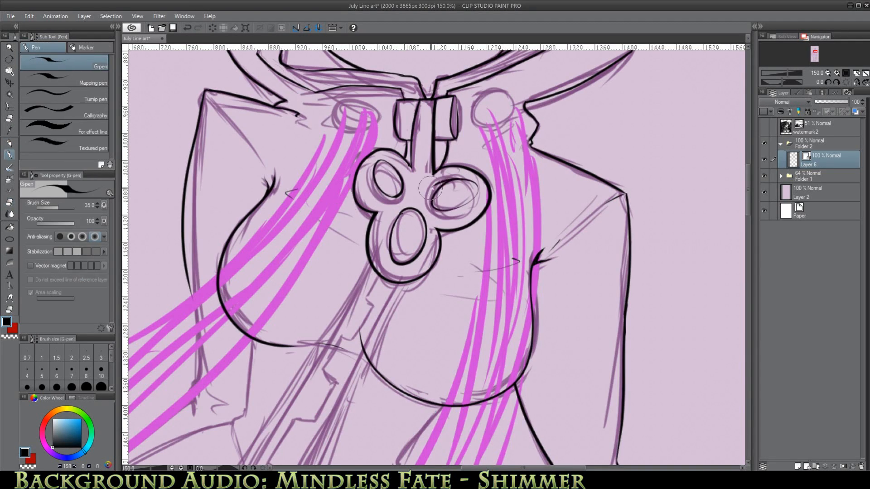
{"action": "key", "text": "ctrl+z"}
Duplicate the left lobe's oval, mirror it horizontally, rotate it 25.2 degrees into the right lobe, and merge the copy down.
{"action": "left_click", "coordinate": [9, 106]}
{"action": "left_click_drag", "start_coordinate": [393, 155], "coordinate": [395, 156]}
{"action": "left_click", "coordinate": [29, 16]}
{"action": "left_click", "coordinate": [52, 205]}
{"action": "left_click_drag", "start_coordinate": [394, 188], "coordinate": [459, 207]}
{"action": "left_click_drag", "start_coordinate": [477, 170], "coordinate": [487, 185]}
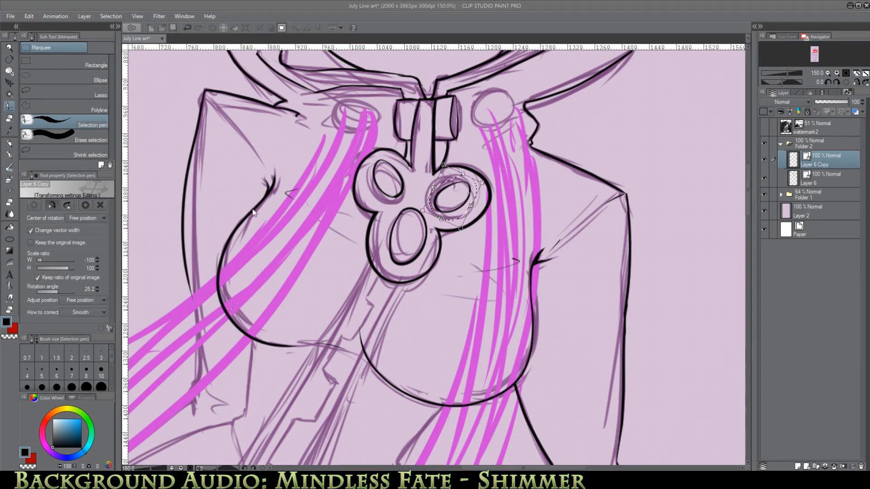
{"action": "left_click", "coordinate": [86, 207]}
{"action": "key", "text": "ctrl+d"}
{"action": "key", "text": "ctrl+e"}
{"action": "key", "text": "e"}
{"action": "key", "text": "p"}
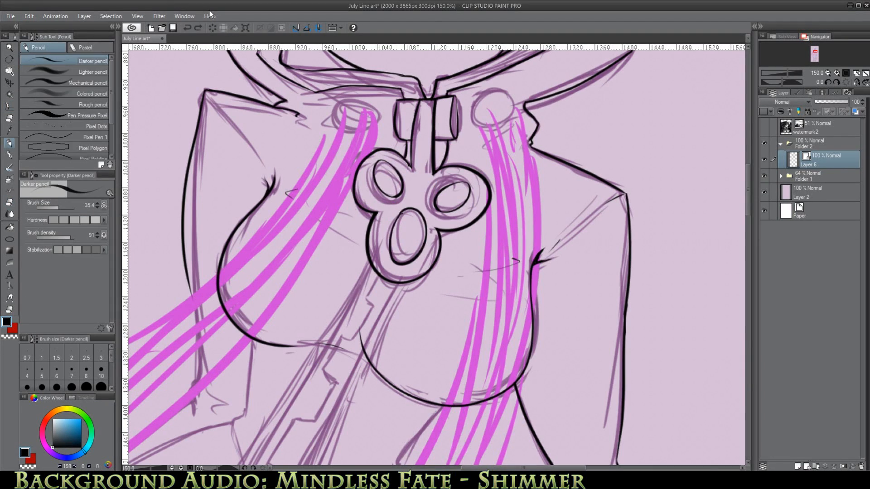
Ink the left waist contour below the chest with the small crease where it meets the flared jacket.
{"action": "key", "text": "p"}
{"action": "left_click", "coordinate": [764, 176]}
{"action": "left_click", "coordinate": [763, 176]}
{"action": "left_click_drag", "start_coordinate": [749, 207], "coordinate": [748, 230]}
{"action": "left_click_drag", "start_coordinate": [399, 275], "coordinate": [392, 297]}
{"action": "left_click_drag", "start_coordinate": [253, 163], "coordinate": [233, 239]}
{"action": "left_click_drag", "start_coordinate": [233, 239], "coordinate": [241, 274]}
Ink the jacket's right side edge from the waist down to the hem, undoing misplaced strokes.
{"action": "left_click_drag", "start_coordinate": [748, 213], "coordinate": [748, 232]}
{"action": "key", "text": "e"}
{"action": "key", "text": "p"}
{"action": "left_click_drag", "start_coordinate": [392, 146], "coordinate": [520, 419]}
{"action": "key", "text": "ctrl+z"}
{"action": "mouse_move", "coordinate": [749, 232]}
{"action": "left_mouse_down"}
{"action": "mouse_move", "coordinate": [748, 254]}
{"action": "mouse_move", "coordinate": [748, 239]}
{"action": "left_mouse_up"}
{"action": "mouse_move", "coordinate": [393, 89]}
{"action": "left_mouse_down"}
{"action": "mouse_move", "coordinate": [518, 413]}
{"action": "mouse_move", "coordinate": [498, 478]}
{"action": "left_mouse_up"}
{"action": "key", "text": "ctrl+z"}
Ink the right jacket flap's curved bottom hem, pinch the line into shape and erase the overshoot.
{"action": "left_click_drag", "start_coordinate": [748, 240], "coordinate": [748, 254]}
{"action": "left_click_drag", "start_coordinate": [246, 332], "coordinate": [510, 341]}
{"action": "left_click", "coordinate": [11, 298]}
{"action": "left_click_drag", "start_coordinate": [390, 292], "coordinate": [393, 294]}
{"action": "left_click", "coordinate": [11, 203]}
{"action": "left_click_drag", "start_coordinate": [482, 268], "coordinate": [493, 265]}
{"action": "left_click", "coordinate": [11, 153]}
{"action": "left_click_drag", "start_coordinate": [523, 468], "coordinate": [490, 468]}
Ink the right edge of the zipper opening from below the pull to the hem and pinch its lower curve into place.
{"action": "mouse_move", "coordinate": [749, 254]}
{"action": "left_mouse_down"}
{"action": "mouse_move", "coordinate": [748, 228]}
{"action": "mouse_move", "coordinate": [749, 241]}
{"action": "left_mouse_up"}
{"action": "key", "text": "ctrl+minus"}
{"action": "left_click_drag", "start_coordinate": [517, 110], "coordinate": [435, 459]}
{"action": "left_click_drag", "start_coordinate": [748, 235], "coordinate": [748, 254]}
{"action": "left_click", "coordinate": [10, 298]}
{"action": "left_click", "coordinate": [82, 205]}
{"action": "mouse_move", "coordinate": [432, 355]}
{"action": "left_mouse_down"}
{"action": "mouse_move", "coordinate": [436, 375]}
{"action": "mouse_move", "coordinate": [475, 311]}
{"action": "mouse_move", "coordinate": [420, 381]}
{"action": "mouse_move", "coordinate": [422, 402]}
{"action": "left_mouse_up"}
{"action": "left_click", "coordinate": [10, 203]}
{"action": "left_click", "coordinate": [188, 26]}
Ink the left edge of the zipper opening from under the pull to the hem, undoing a misplaced stroke.
{"action": "left_click", "coordinate": [9, 155]}
{"action": "left_click_drag", "start_coordinate": [750, 236], "coordinate": [748, 221]}
{"action": "key", "text": "ctrl+minus"}
{"action": "mouse_move", "coordinate": [477, 166]}
{"action": "left_mouse_down"}
{"action": "mouse_move", "coordinate": [389, 379]}
{"action": "mouse_move", "coordinate": [408, 414]}
{"action": "left_mouse_up"}
{"action": "left_click", "coordinate": [187, 28]}
Ink the left jacket flap's curved hem and its underside from the outer corner, correcting the lines at the corner.
{"action": "left_click_drag", "start_coordinate": [306, 345], "coordinate": [407, 413]}
{"action": "mouse_move", "coordinate": [305, 345]}
{"action": "left_mouse_down"}
{"action": "mouse_move", "coordinate": [344, 383]}
{"action": "mouse_move", "coordinate": [414, 425]}
{"action": "left_mouse_up"}
{"action": "left_click", "coordinate": [9, 299]}
{"action": "left_click", "coordinate": [10, 203]}
{"action": "left_click", "coordinate": [10, 155]}
{"action": "left_click", "coordinate": [9, 298]}
{"action": "left_click", "coordinate": [70, 205]}
{"action": "left_click_drag", "start_coordinate": [298, 338], "coordinate": [295, 335]}
{"action": "left_click", "coordinate": [187, 27]}
Ink the left jacket flap's outer edge from the waist to the hem corner, undoing the last correction.
{"action": "left_click", "coordinate": [10, 155]}
{"action": "left_click", "coordinate": [10, 298]}
{"action": "left_click", "coordinate": [83, 206]}
{"action": "left_click_drag", "start_coordinate": [418, 234], "coordinate": [284, 352]}
{"action": "key", "text": "ctrl+z"}
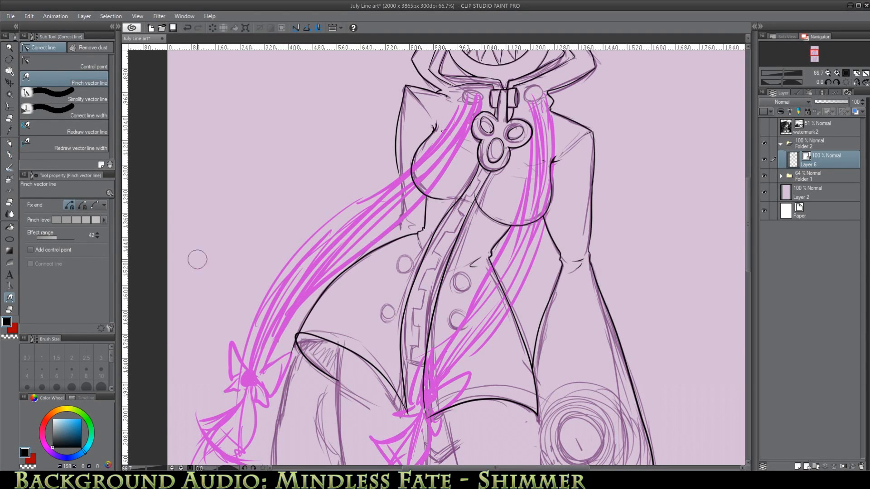
{"action": "key", "text": "p"}
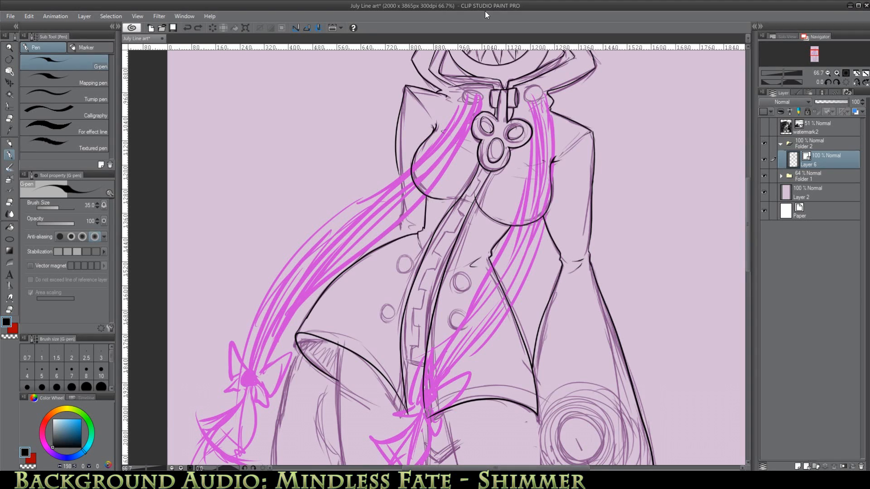
Pinch the zipper opening's edge lines closer to the sketch below the pull and erase the overlapping piece.
{"action": "key", "text": "ctrl+plus"}
{"action": "left_click", "coordinate": [9, 310]}
{"action": "left_click", "coordinate": [9, 297]}
{"action": "left_click_drag", "start_coordinate": [476, 148], "coordinate": [471, 155]}
{"action": "left_click_drag", "start_coordinate": [439, 217], "coordinate": [443, 220]}
{"action": "left_click_drag", "start_coordinate": [747, 221], "coordinate": [747, 231]}
{"action": "left_click", "coordinate": [9, 202]}
{"action": "left_click", "coordinate": [410, 209]}
Rework the zipper opening's left edge down to the hem by redrawing, pinching the curve and trimming its end.
{"action": "left_click", "coordinate": [9, 155]}
{"action": "left_click_drag", "start_coordinate": [500, 59], "coordinate": [383, 457]}
{"action": "key", "text": "ctrl+z"}
{"action": "left_click", "coordinate": [9, 298]}
{"action": "left_click_drag", "start_coordinate": [396, 313], "coordinate": [392, 312]}
{"action": "left_click", "coordinate": [9, 203]}
{"action": "left_click", "coordinate": [411, 236]}
{"action": "key", "text": "ctrl+z"}
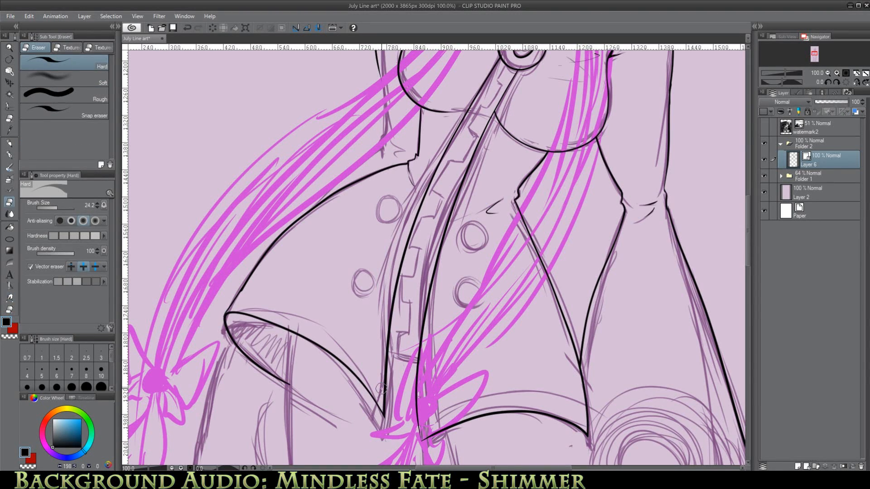
Ink inner hem lines on both jacket flaps, hide the sketch folder, and try a parallel line beside the right zipper edge.
{"action": "key", "text": "p"}
{"action": "mouse_move", "coordinate": [748, 230]}
{"action": "left_mouse_down"}
{"action": "mouse_move", "coordinate": [748, 206]}
{"action": "mouse_move", "coordinate": [749, 238]}
{"action": "left_mouse_up"}
{"action": "key", "text": "ctrl+z"}
{"action": "mouse_move", "coordinate": [521, 105]}
{"action": "left_mouse_down"}
{"action": "mouse_move", "coordinate": [422, 464]}
{"action": "mouse_move", "coordinate": [425, 455]}
{"action": "left_mouse_up"}
{"action": "key", "text": "ctrl+z"}
{"action": "key", "text": "ctrl+minus"}
{"action": "left_click", "coordinate": [764, 175]}
{"action": "key", "text": "ctrl+z"}
{"action": "mouse_move", "coordinate": [496, 153]}
{"action": "left_mouse_down"}
{"action": "mouse_move", "coordinate": [430, 444]}
{"action": "mouse_move", "coordinate": [448, 412]}
{"action": "left_mouse_up"}
{"action": "key", "text": "ctrl+z"}
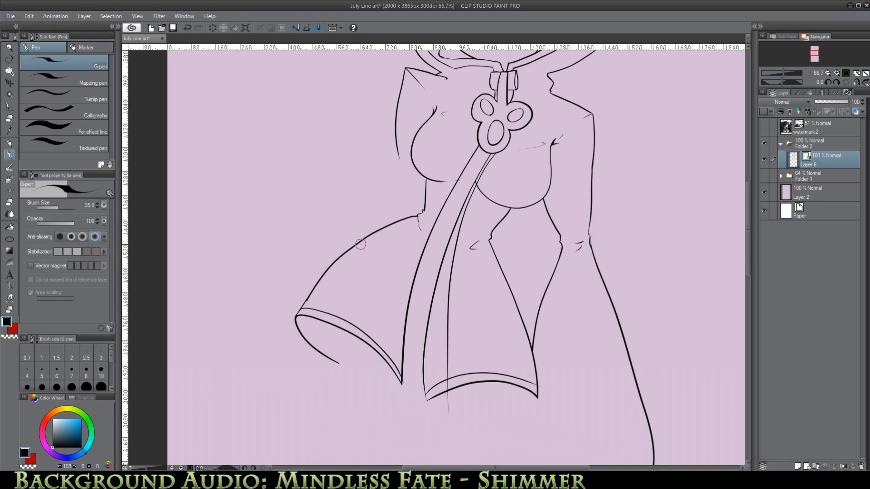
{"action": "key", "text": "ctrl+z"}
Ink a parallel trim line inside the right zipper edge, pinch it into an even curve and erase its overlaps.
{"action": "left_click_drag", "start_coordinate": [499, 149], "coordinate": [447, 424]}
{"action": "key", "text": "y"}
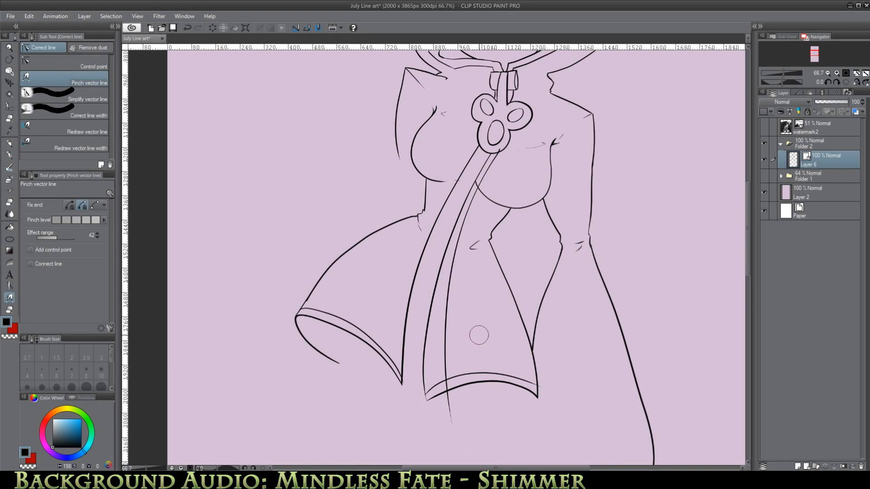
{"action": "left_click_drag", "start_coordinate": [445, 333], "coordinate": [435, 336]}
{"action": "key", "text": "e"}
{"action": "left_click", "coordinate": [477, 182]}
Ink a matching trim line along the left zipper edge, pinch it parallel and erase the excess at the hem.
{"action": "left_click", "coordinate": [9, 143]}
{"action": "left_click", "coordinate": [9, 203]}
{"action": "left_click", "coordinate": [10, 142]}
{"action": "left_click_drag", "start_coordinate": [479, 143], "coordinate": [400, 413]}
{"action": "left_click", "coordinate": [9, 298]}
{"action": "left_click_drag", "start_coordinate": [432, 218], "coordinate": [428, 217]}
{"action": "left_click", "coordinate": [10, 203]}
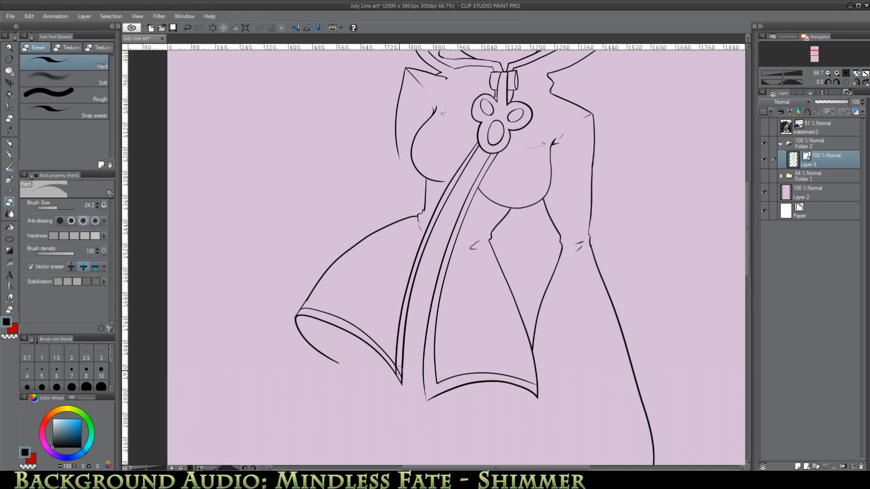
Show the sketch folder again and ink a circular button on the left side of the jacket front.
{"action": "key", "text": "ctrl+minus"}
{"action": "key", "text": "ctrl+minus"}
{"action": "key", "text": "ctrl+plus"}
{"action": "key", "text": "ctrl+plus"}
{"action": "left_click", "coordinate": [764, 176]}
{"action": "left_click_drag", "start_coordinate": [453, 247], "coordinate": [454, 231]}
{"action": "key", "text": "u"}
{"action": "mouse_move", "coordinate": [395, 221]}
{"action": "left_mouse_down"}
{"action": "mouse_move", "coordinate": [414, 240]}
{"action": "mouse_move", "coordinate": [406, 233]}
{"action": "mouse_move", "coordinate": [392, 280]}
{"action": "left_mouse_up"}
Copy the button circle onto the other sketched button positions and merge the copies into the line art layer.
{"action": "key", "text": "m"}
{"action": "key", "text": "ctrl+c"}
{"action": "key", "text": "ctrl+v"}
{"action": "key", "text": "ctrl+d"}
{"action": "key", "text": "k"}
{"action": "key", "text": "ctrl+v"}
{"action": "left_click_drag", "start_coordinate": [409, 236], "coordinate": [467, 255]}
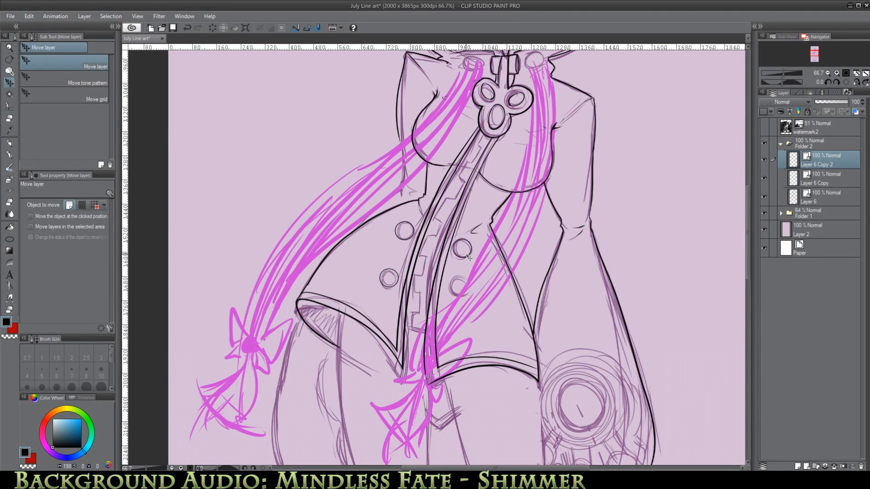
{"action": "key", "text": "ctrl+v"}
{"action": "left_click_drag", "start_coordinate": [409, 239], "coordinate": [459, 293]}
{"action": "key", "text": "ctrl+e"}
{"action": "key", "text": "ctrl+e"}
{"action": "key", "text": "ctrl+e"}
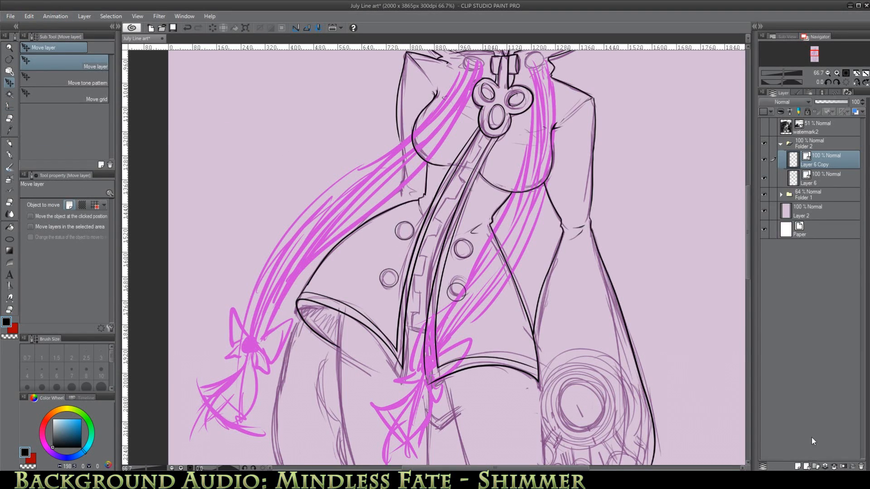
Ink the upper stepped zipper teeth between the jacket edges and the short closing line at the zipper's base.
{"action": "key", "text": "p"}
{"action": "left_click", "coordinate": [10, 202]}
{"action": "left_click_drag", "start_coordinate": [747, 262], "coordinate": [748, 248]}
{"action": "key", "text": "ctrl+plus"}
{"action": "key", "text": "p"}
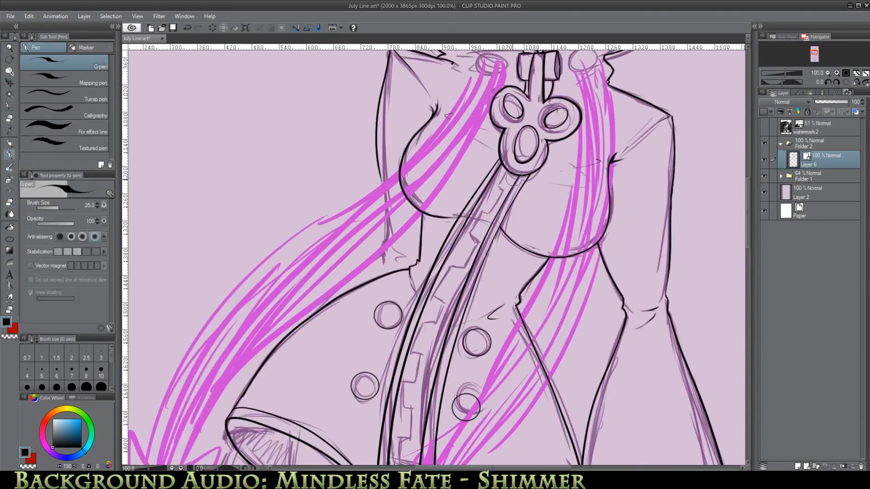
{"action": "scroll", "coordinate": [467, 235], "scroll_direction": "down", "scroll_amount": 2}
{"action": "scroll", "coordinate": [513, 236], "scroll_direction": "down", "scroll_amount": 5}
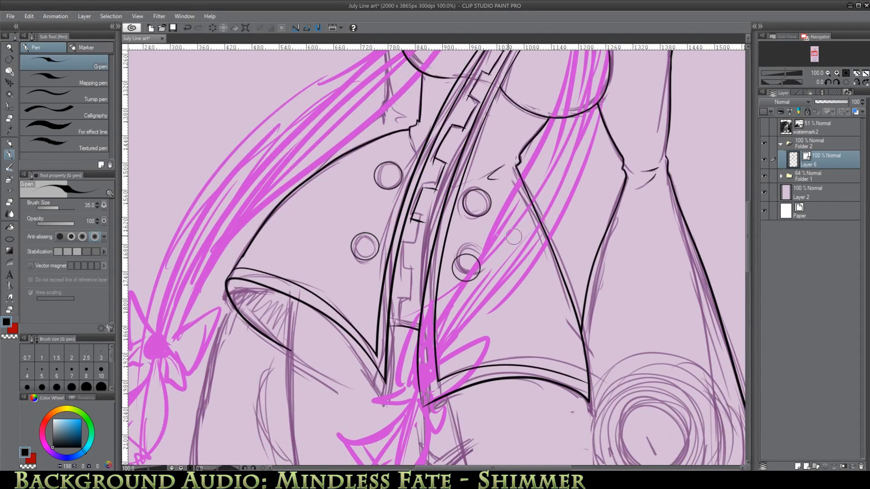
Ink the remaining lower zipper teeth down to the base and clean up the overlapping line ends.
{"action": "left_click_drag", "start_coordinate": [406, 280], "coordinate": [399, 302]}
{"action": "key", "text": "e"}
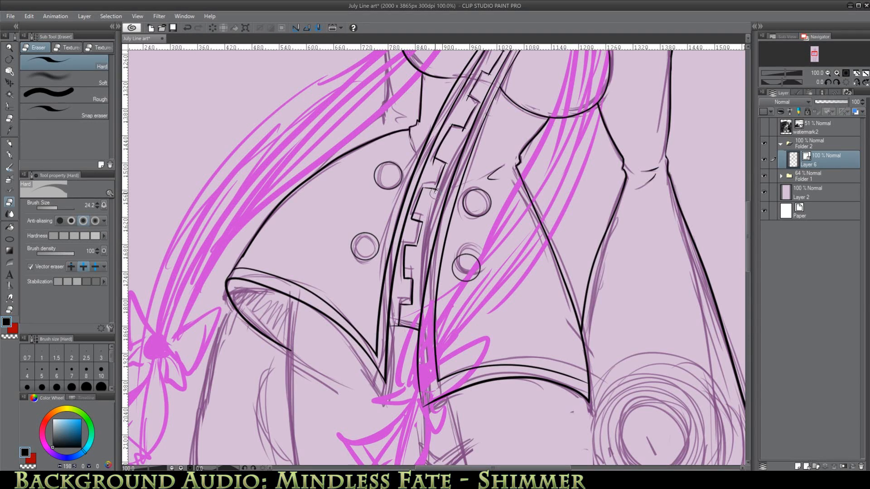
{"action": "scroll", "coordinate": [738, 272], "scroll_direction": "up", "scroll_amount": 5}
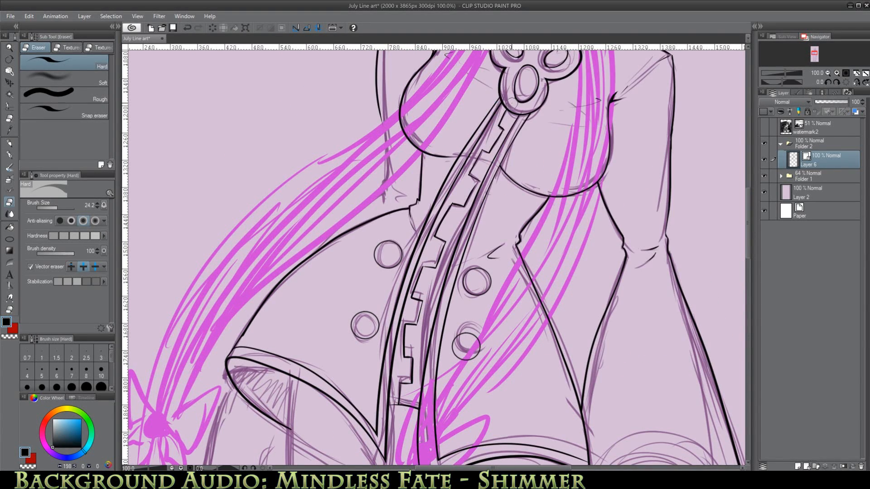
{"action": "key", "text": "ctrl+minus"}
{"action": "key", "text": "ctrl+minus"}
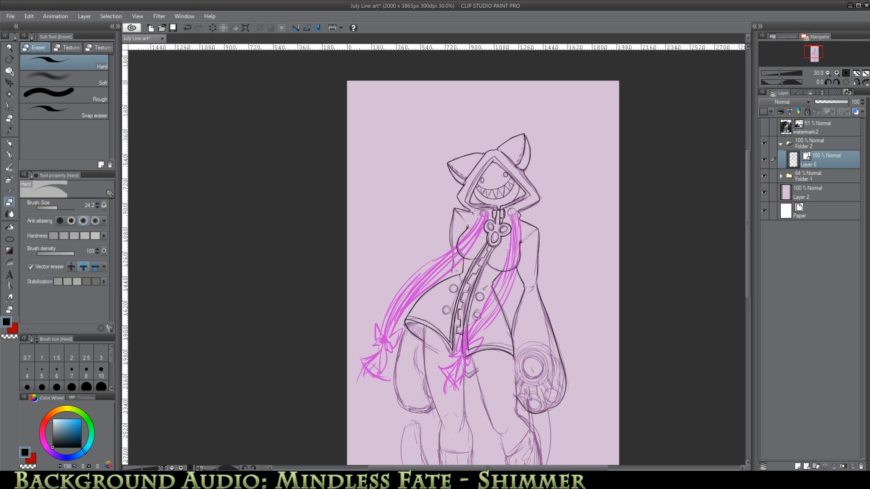
Draw a small round thread hole in a jacket button, duplicate it into a four-hole set and merge the copies.
{"action": "left_click_drag", "start_coordinate": [477, 292], "coordinate": [568, 282]}
{"action": "key", "text": "u"}
{"action": "left_click", "coordinate": [9, 107]}
{"action": "mouse_move", "coordinate": [372, 270]}
{"action": "left_mouse_down"}
{"action": "mouse_move", "coordinate": [389, 273]}
{"action": "mouse_move", "coordinate": [386, 284]}
{"action": "mouse_move", "coordinate": [380, 276]}
{"action": "mouse_move", "coordinate": [354, 363]}
{"action": "left_mouse_up"}
{"action": "left_click", "coordinate": [29, 16]}
{"action": "left_click", "coordinate": [45, 72]}
{"action": "left_click", "coordinate": [9, 83]}
{"action": "key", "text": "ctrl+d"}
{"action": "key", "text": "ctrl+v"}
{"action": "left_click", "coordinate": [58, 71]}
{"action": "left_click", "coordinate": [9, 107]}
{"action": "key", "text": "ctrl+e"}
{"action": "key", "text": "ctrl+e"}
{"action": "key", "text": "ctrl+e"}
Copy the four-hole set onto the remaining jacket buttons, rotating it slightly, and merge the copies into Layer 6.
{"action": "key", "text": "ctrl+c"}
{"action": "key", "text": "ctrl+v"}
{"action": "key", "text": "ctrl+t"}
{"action": "left_click_drag", "start_coordinate": [331, 306], "coordinate": [337, 304]}
{"action": "key", "text": "Return"}
{"action": "left_click", "coordinate": [29, 16]}
{"action": "left_click", "coordinate": [46, 71]}
{"action": "left_click", "coordinate": [10, 82]}
{"action": "left_click_drag", "start_coordinate": [384, 278], "coordinate": [484, 397]}
{"action": "left_click", "coordinate": [29, 16]}
{"action": "left_click", "coordinate": [46, 71]}
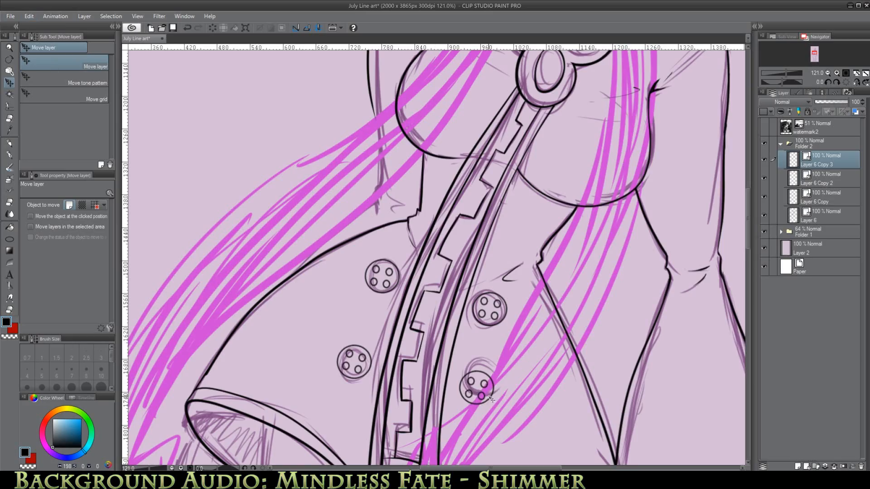
{"action": "scroll", "coordinate": [612, 297], "scroll_direction": "down", "scroll_amount": 2}
{"action": "key", "text": "ctrl+e"}
{"action": "key", "text": "ctrl+e"}
{"action": "key", "text": "ctrl+e"}
{"action": "scroll", "coordinate": [369, 189], "scroll_direction": "down", "scroll_amount": 7}
{"action": "scroll", "coordinate": [395, 188], "scroll_direction": "up", "scroll_amount": 7}
{"action": "scroll", "coordinate": [327, 241], "scroll_direction": "down", "scroll_amount": 2}
{"action": "scroll", "coordinate": [326, 241], "scroll_direction": "up", "scroll_amount": 2}
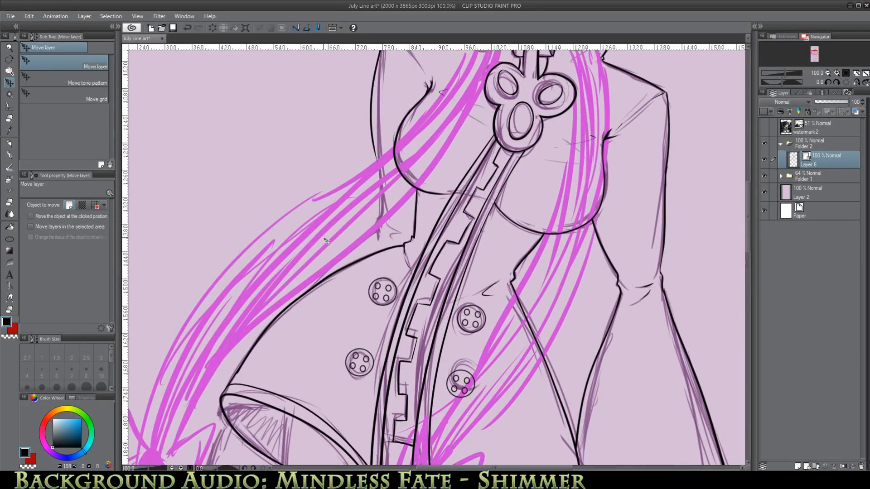
Ink the left arm's back line down to the elbow fold and the drooping outer edge of its sleeve.
{"action": "key", "text": "p"}
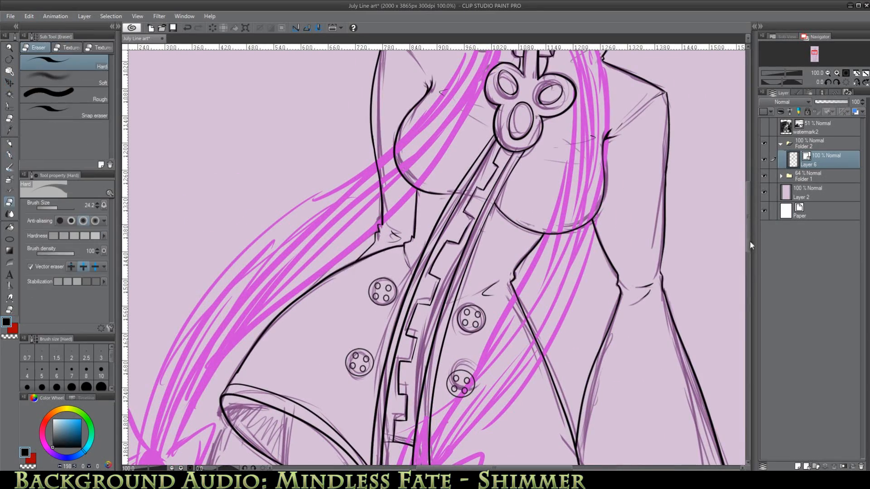
{"action": "scroll", "coordinate": [349, 316], "scroll_direction": "down", "scroll_amount": 5}
{"action": "scroll", "coordinate": [349, 316], "scroll_direction": "left", "scroll_amount": 1}
{"action": "left_click_drag", "start_coordinate": [343, 220], "coordinate": [364, 307]}
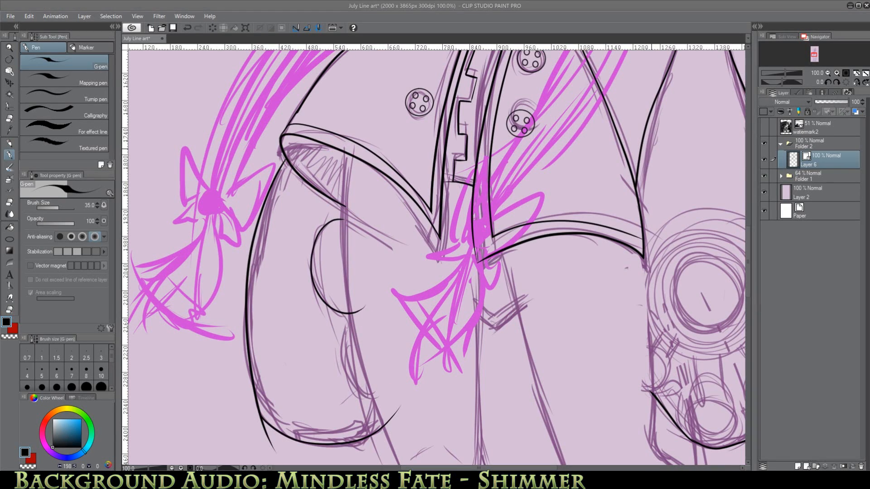
{"action": "key", "text": "ctrl+z"}
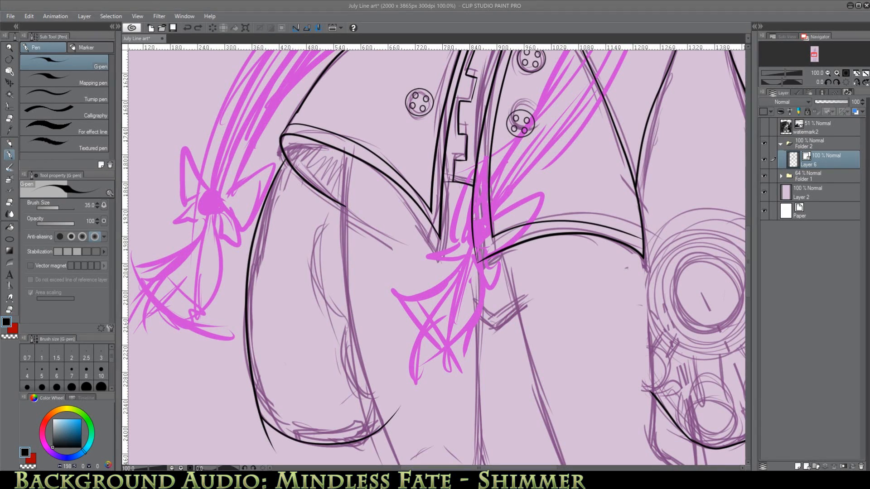
{"action": "key", "text": "ctrl+z"}
Ink the two bulging paw pads on the left sleeve's inner side with nested inner curves, and correct the sleeve's lower corner.
{"action": "left_click_drag", "start_coordinate": [331, 215], "coordinate": [387, 396]}
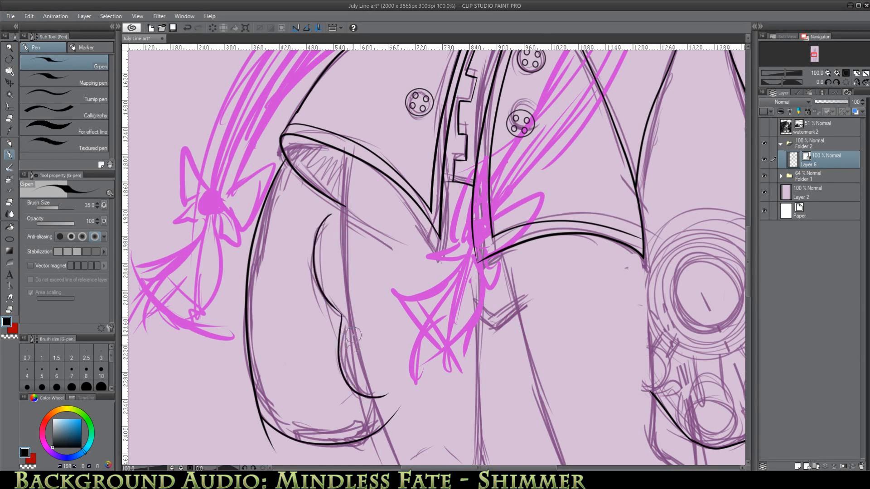
{"action": "left_click_drag", "start_coordinate": [356, 221], "coordinate": [377, 291]}
{"action": "left_click_drag", "start_coordinate": [347, 227], "coordinate": [367, 282]}
{"action": "left_click", "coordinate": [9, 297]}
{"action": "left_click", "coordinate": [9, 155]}
{"action": "left_click_drag", "start_coordinate": [748, 243], "coordinate": [748, 260]}
{"action": "left_click", "coordinate": [9, 309]}
{"action": "left_click_drag", "start_coordinate": [274, 347], "coordinate": [265, 333]}
Ink both sides of the left thigh from the jacket hem down to the knee and add two short knee marks.
{"action": "left_click", "coordinate": [9, 154]}
{"action": "key", "text": "y"}
{"action": "mouse_move", "coordinate": [347, 52]}
{"action": "left_mouse_down"}
{"action": "mouse_move", "coordinate": [422, 429]}
{"action": "mouse_move", "coordinate": [431, 426]}
{"action": "left_mouse_up"}
{"action": "key", "text": "e"}
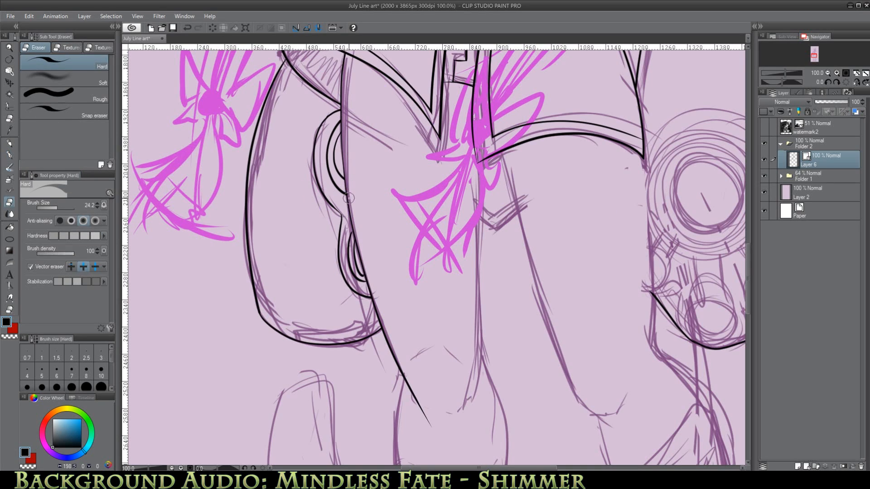
{"action": "left_click", "coordinate": [9, 155]}
{"action": "left_click_drag", "start_coordinate": [346, 179], "coordinate": [354, 221]}
{"action": "key", "text": "ctrl+z"}
{"action": "left_click_drag", "start_coordinate": [477, 162], "coordinate": [470, 444]}
{"action": "scroll", "coordinate": [474, 272], "scroll_direction": "down", "scroll_amount": 4}
{"action": "left_click_drag", "start_coordinate": [418, 272], "coordinate": [430, 267]}
{"action": "left_click_drag", "start_coordinate": [446, 267], "coordinate": [460, 274]}
Ink both bulging sides of the left lower leg down to the leg warmer and trim the overlapping ends at the knee.
{"action": "scroll", "coordinate": [408, 226], "scroll_direction": "down", "scroll_amount": 5}
{"action": "left_click_drag", "start_coordinate": [402, 186], "coordinate": [402, 292]}
{"action": "left_click_drag", "start_coordinate": [480, 168], "coordinate": [508, 299]}
{"action": "left_click", "coordinate": [9, 202]}
{"action": "left_click_drag", "start_coordinate": [413, 213], "coordinate": [428, 233]}
{"action": "left_click", "coordinate": [10, 155]}
{"action": "mouse_move", "coordinate": [476, 158]}
{"action": "left_mouse_down"}
{"action": "mouse_move", "coordinate": [484, 179]}
{"action": "mouse_move", "coordinate": [472, 240]}
{"action": "left_mouse_up"}
{"action": "left_click", "coordinate": [10, 202]}
{"action": "left_click", "coordinate": [10, 155]}
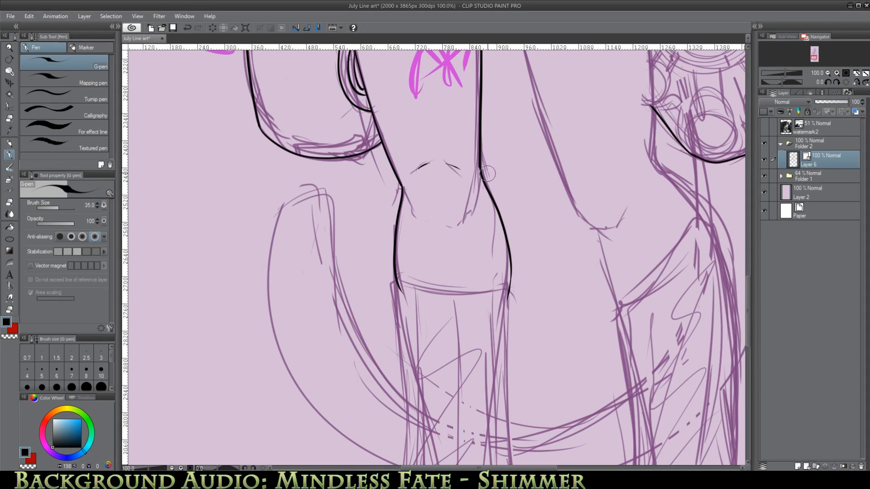
{"action": "left_click", "coordinate": [763, 175]}
{"action": "left_click", "coordinate": [764, 176]}
Ink the right thigh's inner edge down to the rounded knee, redrawing the line from a rotated view.
{"action": "mouse_move", "coordinate": [748, 309]}
{"action": "left_mouse_down"}
{"action": "mouse_move", "coordinate": [750, 330]}
{"action": "mouse_move", "coordinate": [748, 276]}
{"action": "left_mouse_up"}
{"action": "mouse_move", "coordinate": [499, 154]}
{"action": "left_mouse_down"}
{"action": "mouse_move", "coordinate": [625, 415]}
{"action": "mouse_move", "coordinate": [599, 414]}
{"action": "left_mouse_up"}
{"action": "left_click", "coordinate": [187, 28]}
{"action": "left_click", "coordinate": [187, 27]}
{"action": "left_click_drag", "start_coordinate": [781, 82], "coordinate": [802, 83]}
{"action": "mouse_move", "coordinate": [269, 92]}
{"action": "left_mouse_down"}
{"action": "mouse_move", "coordinate": [381, 403]}
{"action": "mouse_move", "coordinate": [384, 383]}
{"action": "left_mouse_up"}
{"action": "left_click", "coordinate": [9, 202]}
{"action": "key", "text": "p"}
{"action": "scroll", "coordinate": [488, 144], "scroll_direction": "up", "scroll_amount": 3}
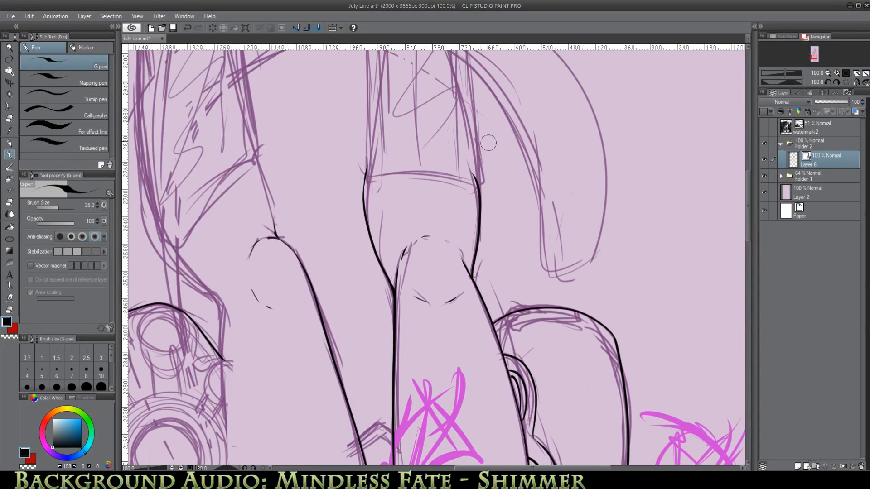
Ink the right shin line below the knee, the thigh's outer edge and the back of the calf.
{"action": "left_click", "coordinate": [188, 28]}
{"action": "left_click_drag", "start_coordinate": [245, 135], "coordinate": [278, 239]}
{"action": "left_click", "coordinate": [845, 82]}
{"action": "left_click_drag", "start_coordinate": [458, 468], "coordinate": [490, 468]}
{"action": "mouse_move", "coordinate": [748, 294]}
{"action": "left_mouse_down"}
{"action": "mouse_move", "coordinate": [748, 254]}
{"action": "mouse_move", "coordinate": [748, 287]}
{"action": "left_mouse_up"}
{"action": "left_click_drag", "start_coordinate": [514, 122], "coordinate": [508, 341]}
{"action": "left_click_drag", "start_coordinate": [518, 290], "coordinate": [608, 437]}
{"action": "key", "text": "ctrl+z"}
{"action": "left_click_drag", "start_coordinate": [748, 267], "coordinate": [748, 276]}
{"action": "left_click", "coordinate": [857, 82]}
{"action": "key", "text": "e"}
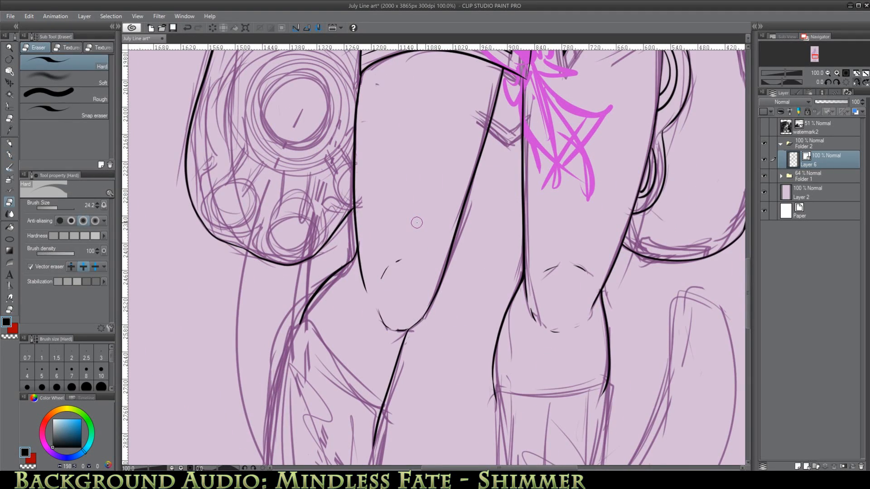
Tidy the right leg's line ends and check the whole line art with the sketch folder briefly hidden.
{"action": "scroll", "coordinate": [417, 222], "scroll_direction": "down", "scroll_amount": 3}
{"action": "key", "text": "p"}
{"action": "left_click", "coordinate": [9, 204]}
{"action": "left_click", "coordinate": [828, 73]}
{"action": "triple_click", "coordinate": [828, 73]}
{"action": "left_click_drag", "start_coordinate": [747, 271], "coordinate": [747, 244]}
{"action": "left_click", "coordinate": [857, 82]}
{"action": "left_click", "coordinate": [764, 176]}
{"action": "left_click", "coordinate": [763, 176]}
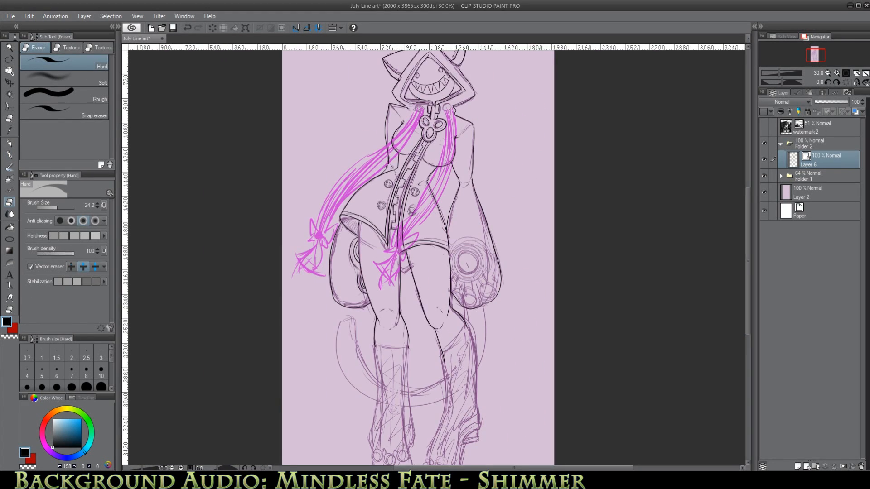
Ink the curved top edge of the left leg warmer and its outer side down to the first toe.
{"action": "left_click_drag", "start_coordinate": [748, 272], "coordinate": [747, 299]}
{"action": "scroll", "coordinate": [373, 317], "scroll_direction": "up", "scroll_amount": 3}
{"action": "key", "text": "p"}
{"action": "key", "text": "asciicircum"}
{"action": "key", "text": "asciicircum"}
{"action": "key", "text": "asciicircum"}
{"action": "key", "text": "asciicircum"}
{"action": "left_click_drag", "start_coordinate": [473, 166], "coordinate": [506, 233]}
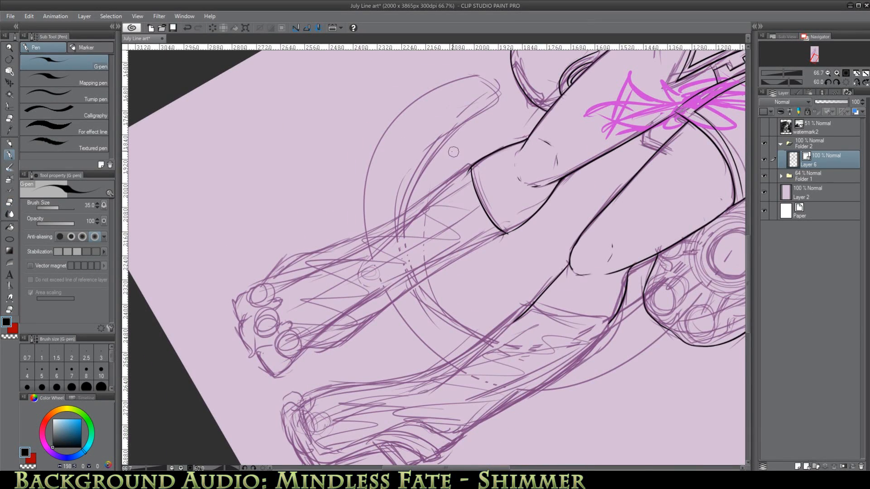
{"action": "left_click_drag", "start_coordinate": [472, 168], "coordinate": [259, 287]}
{"action": "mouse_move", "coordinate": [270, 281]}
{"action": "left_mouse_down"}
{"action": "mouse_move", "coordinate": [269, 303]}
{"action": "mouse_move", "coordinate": [284, 316]}
{"action": "left_mouse_up"}
Ink the three rounded toes of the left foot with narrow loops between them, and the leg warmer's inner side.
{"action": "left_click", "coordinate": [845, 82]}
{"action": "left_click", "coordinate": [837, 73]}
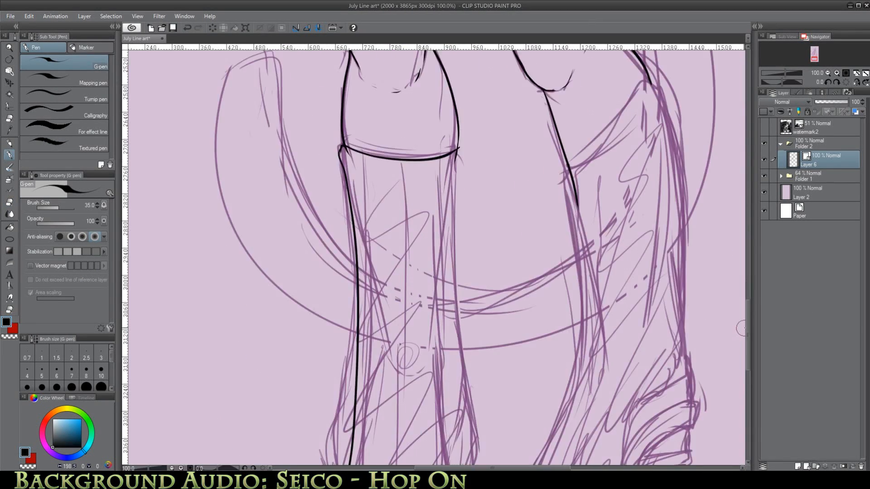
{"action": "left_click_drag", "start_coordinate": [747, 328], "coordinate": [748, 378]}
{"action": "left_click_drag", "start_coordinate": [410, 221], "coordinate": [459, 228]}
{"action": "left_click_drag", "start_coordinate": [417, 210], "coordinate": [455, 202]}
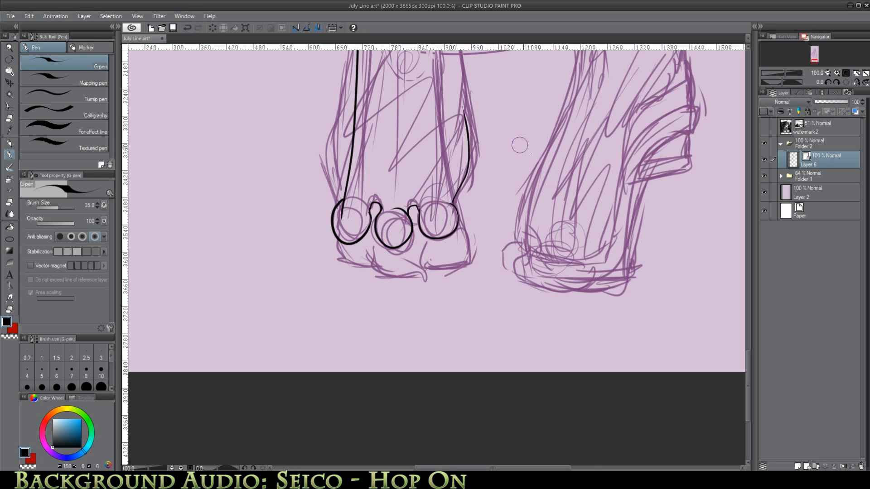
Erase both side lines of the left leg warmer, keeping the toes.
{"action": "scroll", "coordinate": [519, 141], "scroll_direction": "up", "scroll_amount": 5}
{"action": "key", "text": "e"}
{"action": "left_click_drag", "start_coordinate": [748, 335], "coordinate": [748, 334]}
{"action": "left_click", "coordinate": [9, 155]}
{"action": "left_click", "coordinate": [9, 202]}
{"action": "left_click_drag", "start_coordinate": [365, 254], "coordinate": [349, 256]}
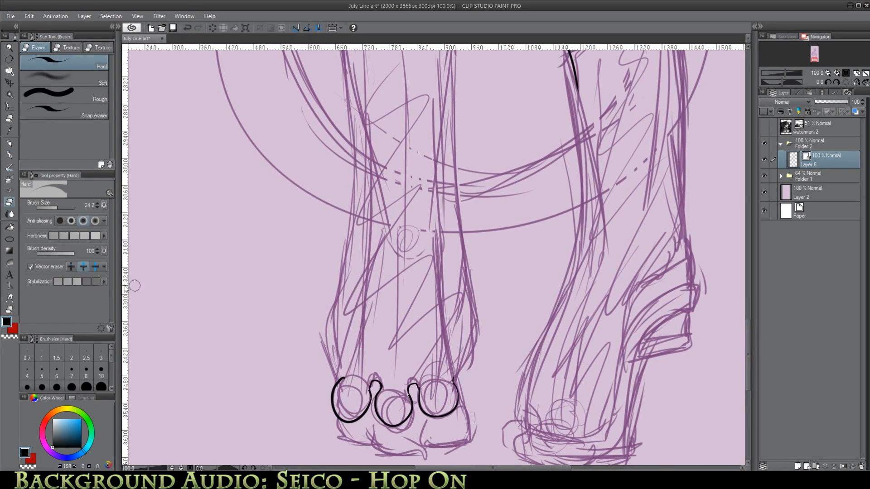
Redraw the left leg warmer's outer side as one smooth line from its top edge to the first toe.
{"action": "left_click", "coordinate": [9, 154]}
{"action": "left_click_drag", "start_coordinate": [368, 92], "coordinate": [343, 381]}
{"action": "left_click", "coordinate": [827, 73]}
{"action": "key", "text": "ctrl+z"}
{"action": "left_click_drag", "start_coordinate": [374, 147], "coordinate": [373, 368]}
{"action": "left_click", "coordinate": [187, 27]}
{"action": "left_click_drag", "start_coordinate": [374, 147], "coordinate": [374, 379]}
{"action": "left_click", "coordinate": [10, 202]}
Redraw the left leg warmer's inner side down to the last toe and trim its overshooting upper end.
{"action": "left_click", "coordinate": [10, 155]}
{"action": "mouse_move", "coordinate": [451, 147]}
{"action": "left_mouse_down"}
{"action": "mouse_move", "coordinate": [442, 209]}
{"action": "mouse_move", "coordinate": [448, 371]}
{"action": "left_mouse_up"}
{"action": "left_click", "coordinate": [187, 28]}
{"action": "left_click", "coordinate": [9, 203]}
{"action": "left_click_drag", "start_coordinate": [454, 146], "coordinate": [449, 156]}
{"action": "left_click", "coordinate": [764, 176]}
{"action": "left_click", "coordinate": [764, 176]}
{"action": "double_click", "coordinate": [827, 73]}
{"action": "double_click", "coordinate": [837, 73]}
{"action": "scroll", "coordinate": [437, 271], "scroll_direction": "down", "scroll_amount": 3}
Draw an ellipse inside a toe of the left foot, copy it onto the other toes and merge the copies into Layer 6.
{"action": "left_click", "coordinate": [10, 239]}
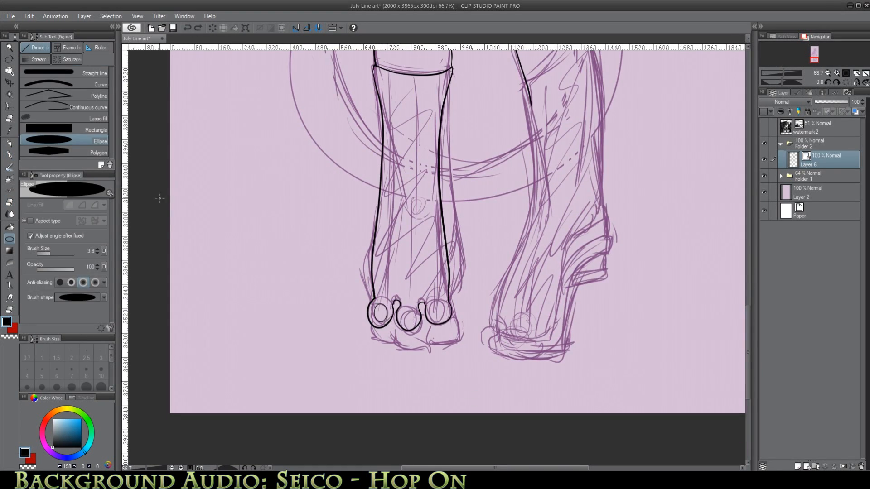
{"action": "left_click", "coordinate": [10, 106]}
{"action": "mouse_move", "coordinate": [374, 304]}
{"action": "left_mouse_down"}
{"action": "mouse_move", "coordinate": [388, 323]}
{"action": "mouse_move", "coordinate": [441, 312]}
{"action": "mouse_move", "coordinate": [409, 318]}
{"action": "left_mouse_up"}
{"action": "key", "text": "ctrl+c"}
{"action": "key", "text": "ctrl+v"}
{"action": "left_click", "coordinate": [9, 83]}
{"action": "left_click", "coordinate": [29, 16]}
{"action": "left_click", "coordinate": [44, 68]}
{"action": "left_click", "coordinate": [816, 179]}
{"action": "left_click", "coordinate": [817, 161]}
{"action": "double_click", "coordinate": [834, 466]}
{"action": "left_click", "coordinate": [10, 240]}
{"action": "left_click", "coordinate": [65, 72]}
{"action": "left_click", "coordinate": [98, 207]}
{"action": "mouse_move", "coordinate": [399, 175]}
{"action": "left_mouse_down"}
{"action": "mouse_move", "coordinate": [399, 262]}
{"action": "mouse_move", "coordinate": [409, 263]}
{"action": "left_mouse_up"}
{"action": "left_click", "coordinate": [27, 372]}
{"action": "key", "text": "ctrl+z"}
Draw two narrow parallel lines from the left leg warmer's top edge down to the first toe, with the sketch folder hidden.
{"action": "scroll", "coordinate": [409, 253], "scroll_direction": "up", "scroll_amount": 3}
{"action": "left_click", "coordinate": [10, 155]}
{"action": "left_click_drag", "start_coordinate": [386, 147], "coordinate": [388, 215]}
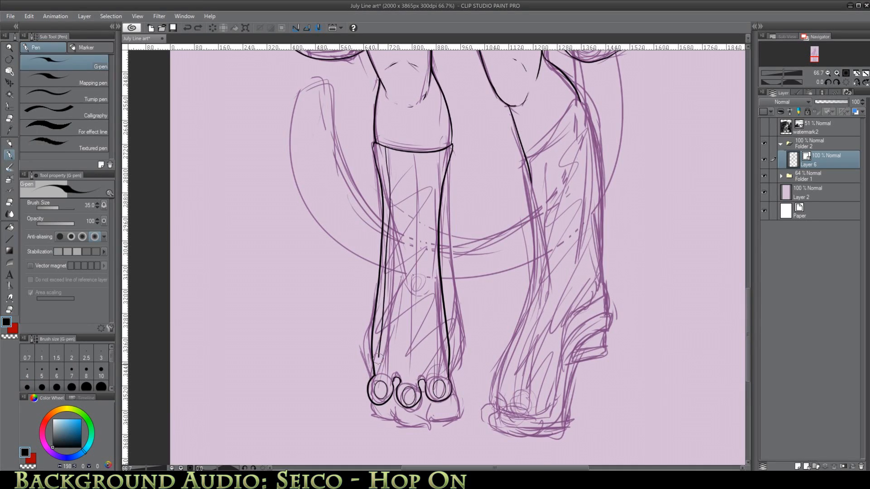
{"action": "left_click", "coordinate": [187, 28]}
{"action": "left_click", "coordinate": [764, 176]}
{"action": "mouse_move", "coordinate": [379, 147]}
{"action": "left_mouse_down"}
{"action": "mouse_move", "coordinate": [383, 381]}
{"action": "mouse_move", "coordinate": [394, 232]}
{"action": "left_mouse_up"}
{"action": "left_click", "coordinate": [188, 29]}
{"action": "left_click", "coordinate": [188, 29]}
{"action": "mouse_move", "coordinate": [388, 150]}
{"action": "left_mouse_down"}
{"action": "mouse_move", "coordinate": [381, 402]}
{"action": "mouse_move", "coordinate": [393, 213]}
{"action": "left_mouse_up"}
{"action": "left_click", "coordinate": [187, 28]}
{"action": "mouse_move", "coordinate": [393, 203]}
{"action": "left_mouse_down"}
{"action": "mouse_move", "coordinate": [374, 416]}
{"action": "mouse_move", "coordinate": [381, 396]}
{"action": "left_mouse_up"}
{"action": "left_click", "coordinate": [188, 28]}
{"action": "left_click", "coordinate": [10, 202]}
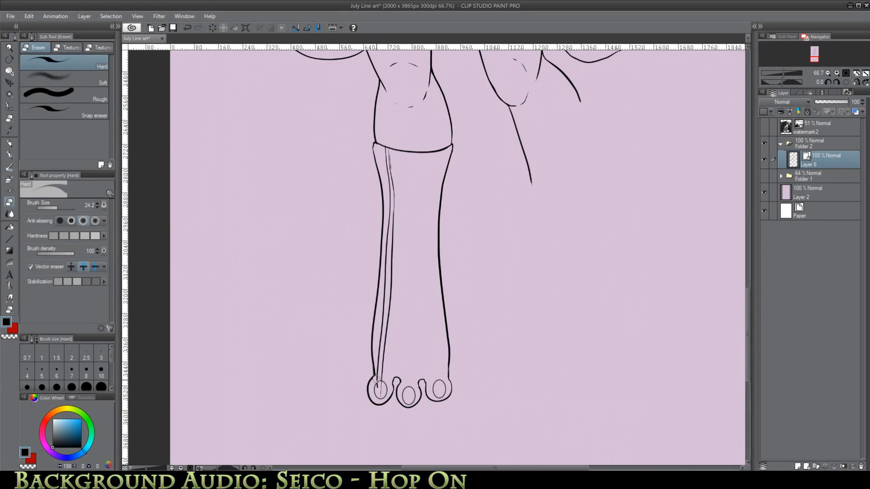
Draw a pair of lines from the left leg warmer's top edge to the middle toe, then trim and pinch them straight.
{"action": "left_click", "coordinate": [10, 155]}
{"action": "left_click", "coordinate": [187, 28]}
{"action": "left_click_drag", "start_coordinate": [401, 185], "coordinate": [406, 399]}
{"action": "key", "text": "y"}
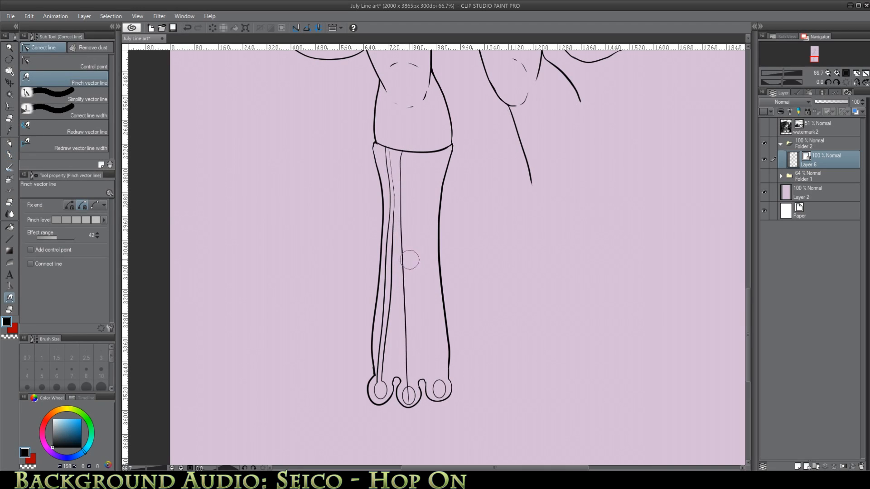
{"action": "left_click_drag", "start_coordinate": [407, 362], "coordinate": [405, 362]}
{"action": "key", "text": "p"}
{"action": "left_click_drag", "start_coordinate": [408, 152], "coordinate": [410, 405]}
{"action": "key", "text": "e"}
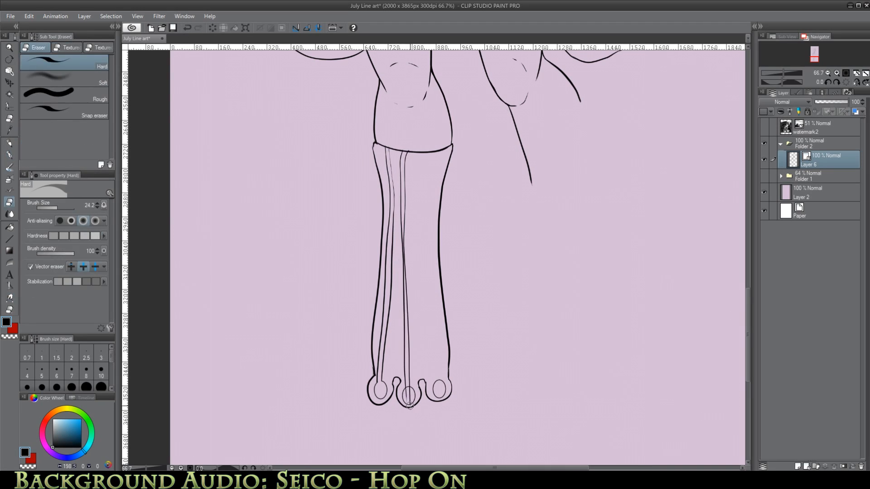
{"action": "left_click", "coordinate": [10, 155]}
{"action": "left_click", "coordinate": [10, 298]}
{"action": "left_click_drag", "start_coordinate": [405, 204], "coordinate": [406, 204]}
Draw a pair of lines from the left leg warmer's top edge to the last toe and pinch them into a smooth curve.
{"action": "left_click", "coordinate": [10, 155]}
{"action": "left_click_drag", "start_coordinate": [436, 153], "coordinate": [443, 402]}
{"action": "left_click", "coordinate": [10, 298]}
{"action": "left_click", "coordinate": [10, 155]}
{"action": "mouse_move", "coordinate": [430, 153]}
{"action": "left_mouse_down"}
{"action": "mouse_move", "coordinate": [418, 288]}
{"action": "mouse_move", "coordinate": [435, 381]}
{"action": "left_mouse_up"}
{"action": "left_click", "coordinate": [187, 28]}
{"action": "left_click", "coordinate": [188, 27]}
{"action": "mouse_move", "coordinate": [432, 152]}
{"action": "left_mouse_down"}
{"action": "mouse_move", "coordinate": [425, 276]}
{"action": "mouse_move", "coordinate": [438, 386]}
{"action": "left_mouse_up"}
{"action": "left_click", "coordinate": [9, 298]}
{"action": "left_click_drag", "start_coordinate": [434, 317], "coordinate": [431, 317]}
{"action": "left_click", "coordinate": [9, 202]}
Show the sketch folder and draw blocky tips beneath the left foot's three toes.
{"action": "scroll", "coordinate": [503, 272], "scroll_direction": "down", "scroll_amount": 15}
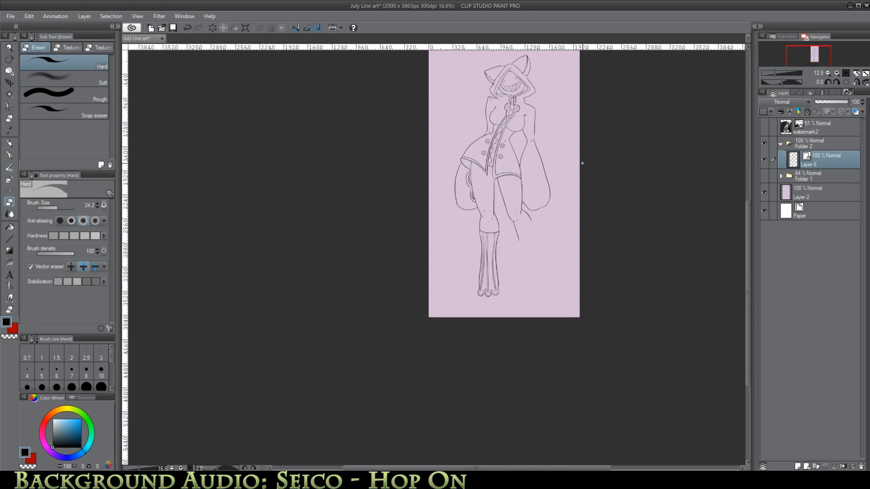
{"action": "left_click", "coordinate": [764, 176]}
{"action": "scroll", "coordinate": [530, 254], "scroll_direction": "up", "scroll_amount": 18}
{"action": "key", "text": "p"}
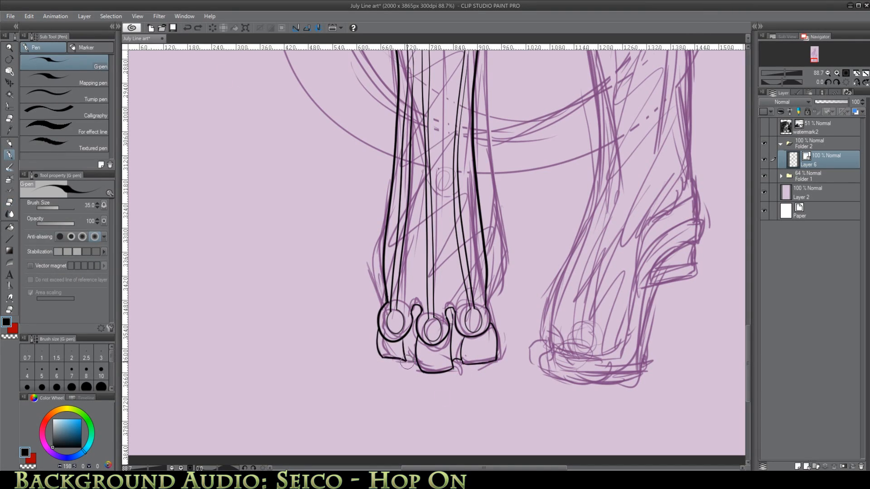
Save the drawing and touch up a line with Correct line width while the sketch folder is hidden.
{"action": "left_click", "coordinate": [764, 176]}
{"action": "scroll", "coordinate": [512, 287], "scroll_direction": "down", "scroll_amount": 16}
{"action": "left_click_drag", "start_coordinate": [747, 297], "coordinate": [748, 272]}
{"action": "left_click", "coordinate": [764, 175]}
{"action": "left_click", "coordinate": [763, 176]}
{"action": "scroll", "coordinate": [502, 220], "scroll_direction": "up", "scroll_amount": 13}
{"action": "left_click", "coordinate": [10, 297]}
{"action": "left_click", "coordinate": [63, 111]}
{"action": "left_click", "coordinate": [31, 203]}
{"action": "left_click", "coordinate": [173, 28]}
{"action": "left_click_drag", "start_coordinate": [499, 236], "coordinate": [498, 264]}
{"action": "scroll", "coordinate": [678, 222], "scroll_direction": "down", "scroll_amount": 8}
{"action": "scroll", "coordinate": [673, 138], "scroll_direction": "down", "scroll_amount": 6}
{"action": "scroll", "coordinate": [499, 186], "scroll_direction": "up", "scroll_amount": 14}
Draw a short line closing the lower end of the jacket's front strip and trim its ends.
{"action": "left_click", "coordinate": [10, 155]}
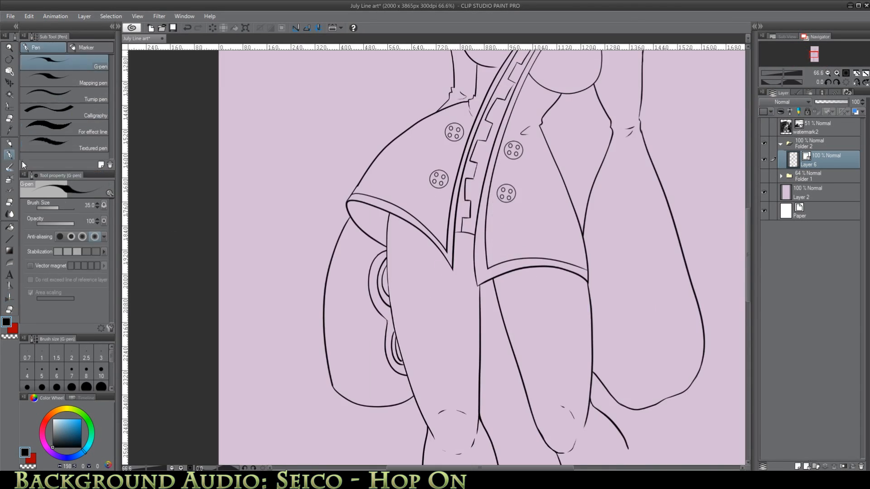
{"action": "left_click_drag", "start_coordinate": [455, 234], "coordinate": [475, 245]}
{"action": "left_click", "coordinate": [10, 202]}
{"action": "scroll", "coordinate": [438, 238], "scroll_direction": "down", "scroll_amount": 10}
Show the sketch folder and draw the right leg warmer's slanted top edge below the knee.
{"action": "left_click", "coordinate": [764, 176]}
{"action": "scroll", "coordinate": [437, 271], "scroll_direction": "up", "scroll_amount": 8}
{"action": "left_click_drag", "start_coordinate": [747, 254], "coordinate": [747, 279]}
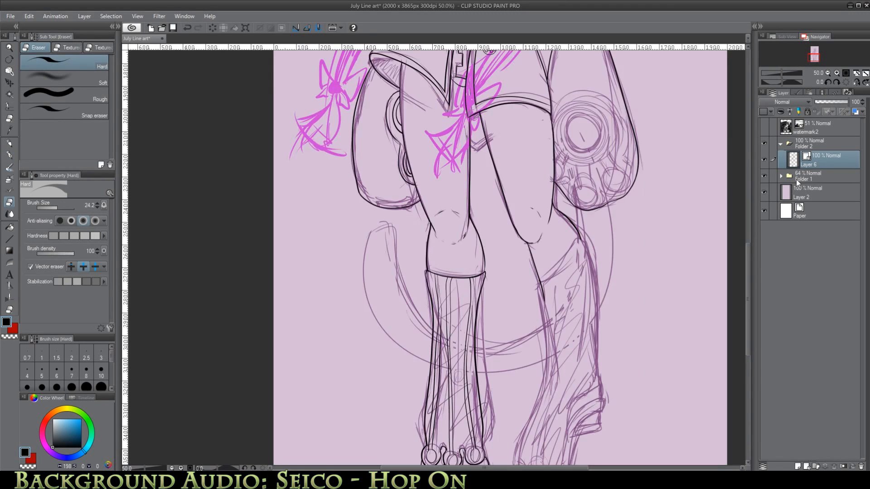
{"action": "scroll", "coordinate": [635, 204], "scroll_direction": "up", "scroll_amount": 3}
{"action": "left_click", "coordinate": [10, 155]}
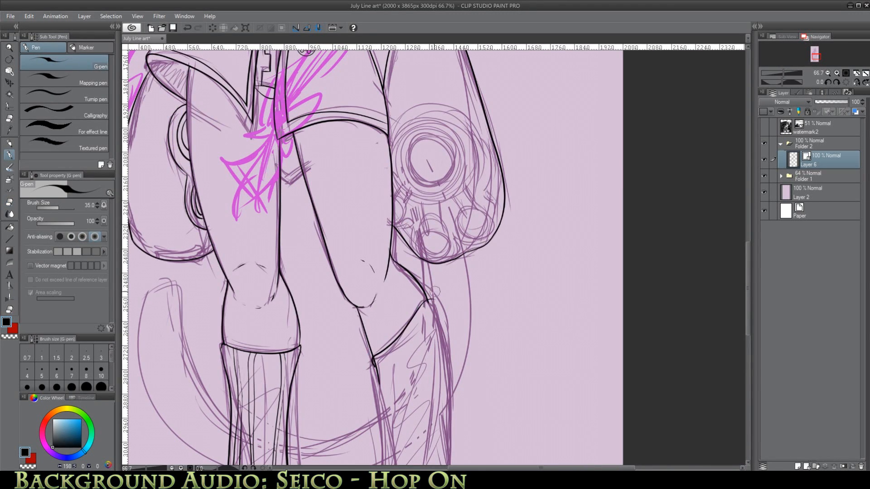
{"action": "left_click_drag", "start_coordinate": [747, 288], "coordinate": [747, 307]}
{"action": "scroll", "coordinate": [436, 413], "scroll_direction": "up", "scroll_amount": 3}
{"action": "mouse_move", "coordinate": [429, 122]}
{"action": "left_mouse_down"}
{"action": "mouse_move", "coordinate": [469, 401]}
{"action": "mouse_move", "coordinate": [468, 416]}
{"action": "mouse_move", "coordinate": [448, 418]}
{"action": "left_mouse_up"}
{"action": "left_click", "coordinate": [188, 27]}
{"action": "left_click", "coordinate": [189, 28]}
{"action": "left_click_drag", "start_coordinate": [748, 328], "coordinate": [748, 345]}
{"action": "left_click", "coordinate": [189, 28]}
Draw the right leg warmer's inner side and its lower curve from toes to heel, raising the pen's stabilization.
{"action": "left_click", "coordinate": [9, 202]}
{"action": "mouse_move", "coordinate": [343, 114]}
{"action": "left_mouse_down"}
{"action": "mouse_move", "coordinate": [351, 141]}
{"action": "mouse_move", "coordinate": [288, 462]}
{"action": "left_mouse_up"}
{"action": "left_click", "coordinate": [9, 155]}
{"action": "left_click_drag", "start_coordinate": [747, 337], "coordinate": [747, 361]}
{"action": "mouse_move", "coordinate": [287, 336]}
{"action": "left_mouse_down"}
{"action": "mouse_move", "coordinate": [309, 336]}
{"action": "mouse_move", "coordinate": [454, 175]}
{"action": "left_mouse_up"}
{"action": "left_click", "coordinate": [188, 28]}
{"action": "left_click", "coordinate": [87, 251]}
{"action": "left_click_drag", "start_coordinate": [350, 329], "coordinate": [470, 170]}
{"action": "left_click", "coordinate": [188, 27]}
Draw the right leg warmer's outer side from its top edge to the heel and pinch it into shape.
{"action": "left_click_drag", "start_coordinate": [747, 363], "coordinate": [747, 327]}
{"action": "left_click_drag", "start_coordinate": [422, 125], "coordinate": [468, 415]}
{"action": "left_click", "coordinate": [9, 286]}
{"action": "left_click", "coordinate": [10, 298]}
{"action": "left_click", "coordinate": [77, 83]}
{"action": "left_click", "coordinate": [82, 205]}
{"action": "left_click_drag", "start_coordinate": [456, 267], "coordinate": [460, 267]}
{"action": "left_click", "coordinate": [9, 202]}
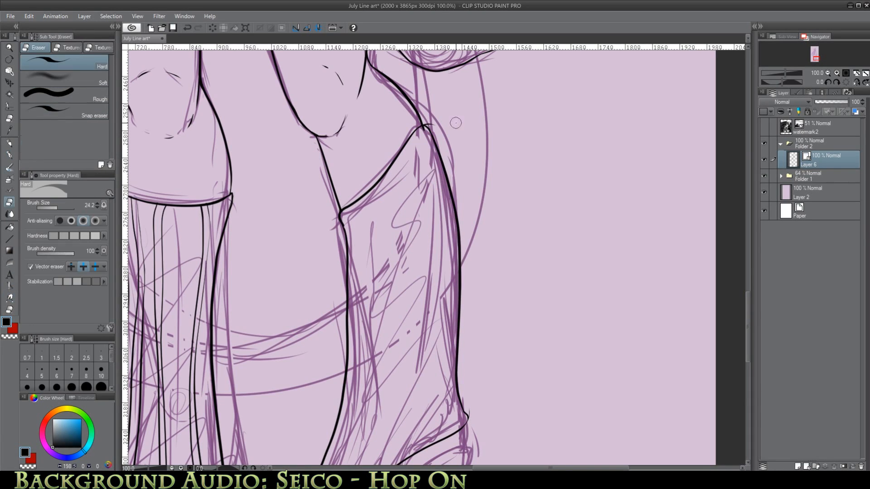
Draw two round toes with inner ovals at the lower end of the right leg warmer.
{"action": "left_click_drag", "start_coordinate": [747, 326], "coordinate": [747, 367]}
{"action": "left_click", "coordinate": [10, 155]}
{"action": "left_click", "coordinate": [10, 297]}
{"action": "left_click_drag", "start_coordinate": [334, 333], "coordinate": [292, 334]}
Draw a pair of curved lines from the right foot's larger toe to the leg warmer's top edge, pinching and trimming them.
{"action": "left_click", "coordinate": [9, 155]}
{"action": "left_click_drag", "start_coordinate": [334, 330], "coordinate": [383, 51]}
{"action": "left_click_drag", "start_coordinate": [747, 366], "coordinate": [747, 342]}
{"action": "mouse_move", "coordinate": [352, 116]}
{"action": "left_mouse_down"}
{"action": "mouse_move", "coordinate": [380, 195]}
{"action": "mouse_move", "coordinate": [337, 463]}
{"action": "left_mouse_up"}
{"action": "left_click_drag", "start_coordinate": [747, 342], "coordinate": [747, 351]}
{"action": "left_click", "coordinate": [9, 297]}
{"action": "left_click", "coordinate": [69, 205]}
{"action": "left_click_drag", "start_coordinate": [379, 254], "coordinate": [381, 252]}
{"action": "left_click", "coordinate": [82, 206]}
{"action": "left_click_drag", "start_coordinate": [329, 385], "coordinate": [327, 385]}
{"action": "left_click", "coordinate": [10, 202]}
Draw a line from the right foot's smaller toe up along the leg warmer's inner side and pinch it into place.
{"action": "left_click", "coordinate": [10, 155]}
{"action": "left_click_drag", "start_coordinate": [295, 425], "coordinate": [343, 68]}
{"action": "left_click", "coordinate": [10, 298]}
{"action": "left_click", "coordinate": [69, 205]}
{"action": "left_click_drag", "start_coordinate": [359, 204], "coordinate": [355, 204]}
{"action": "left_click_drag", "start_coordinate": [356, 154], "coordinate": [354, 155]}
{"action": "left_click", "coordinate": [9, 202]}
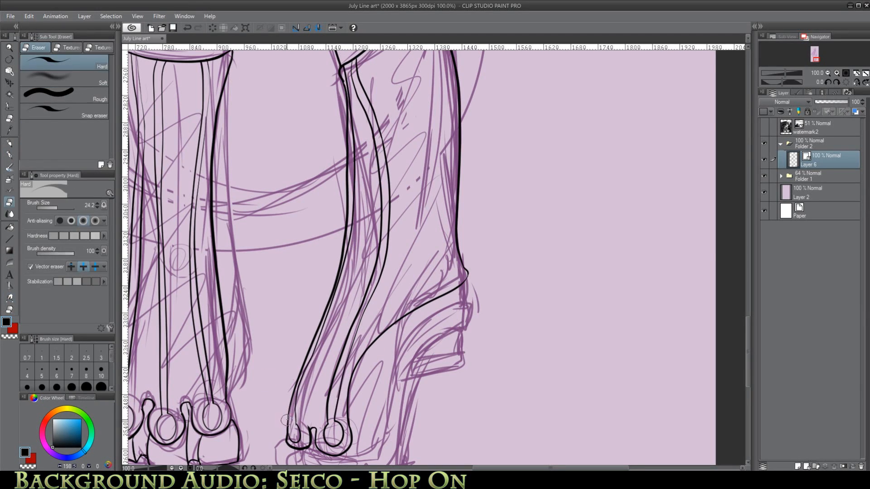
Draw the right shoe's sole beneath the toes and its curved back edge rising to the heel.
{"action": "scroll", "coordinate": [521, 213], "scroll_direction": "down", "scroll_amount": 2}
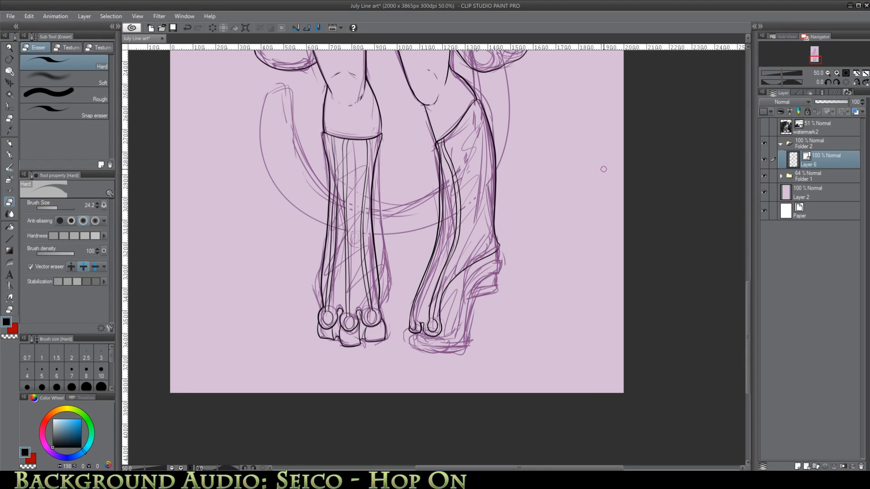
{"action": "scroll", "coordinate": [442, 349], "scroll_direction": "up", "scroll_amount": 2}
{"action": "key", "text": "p"}
{"action": "mouse_move", "coordinate": [387, 318]}
{"action": "left_mouse_down"}
{"action": "mouse_move", "coordinate": [388, 350]}
{"action": "mouse_move", "coordinate": [488, 345]}
{"action": "left_mouse_up"}
{"action": "mouse_move", "coordinate": [487, 346]}
{"action": "left_mouse_down"}
{"action": "mouse_move", "coordinate": [486, 260]}
{"action": "mouse_move", "coordinate": [566, 190]}
{"action": "left_mouse_up"}
{"action": "key", "text": "ctrl+z"}
{"action": "mouse_move", "coordinate": [559, 193]}
{"action": "left_mouse_down"}
{"action": "mouse_move", "coordinate": [558, 172]}
{"action": "mouse_move", "coordinate": [467, 326]}
{"action": "mouse_move", "coordinate": [484, 316]}
{"action": "left_mouse_up"}
{"action": "key", "text": "e"}
{"action": "left_click", "coordinate": [14, 154]}
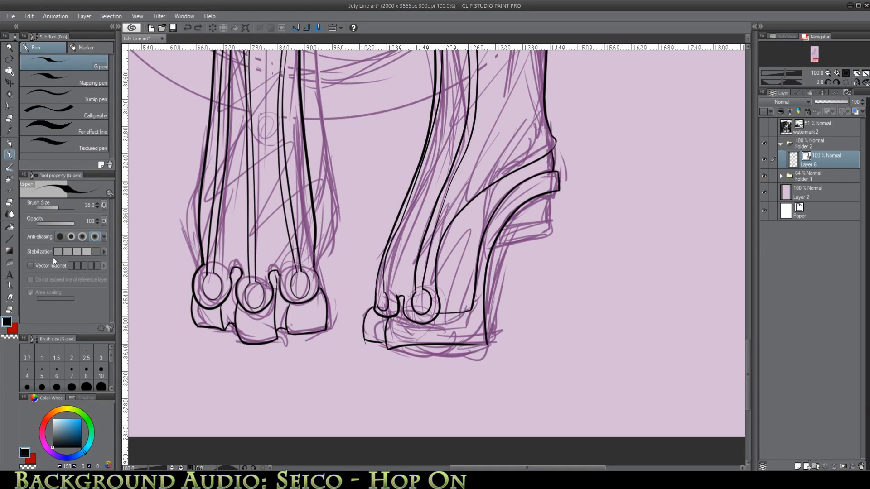
Draw the heel block under the right shoe's arch with a lower strip, trimming overshoots and pinching its back edge.
{"action": "key", "text": "e"}
{"action": "key", "text": "p"}
{"action": "left_click_drag", "start_coordinate": [550, 194], "coordinate": [554, 222]}
{"action": "mouse_move", "coordinate": [502, 227]}
{"action": "left_mouse_down"}
{"action": "mouse_move", "coordinate": [553, 220]}
{"action": "mouse_move", "coordinate": [553, 235]}
{"action": "left_mouse_up"}
{"action": "left_click_drag", "start_coordinate": [554, 235], "coordinate": [487, 254]}
{"action": "key", "text": "e"}
{"action": "left_click", "coordinate": [485, 257]}
{"action": "key", "text": "p"}
{"action": "key", "text": "y"}
{"action": "left_click_drag", "start_coordinate": [554, 209], "coordinate": [553, 208]}
{"action": "key", "text": "e"}
{"action": "scroll", "coordinate": [607, 181], "scroll_direction": "up", "scroll_amount": 5}
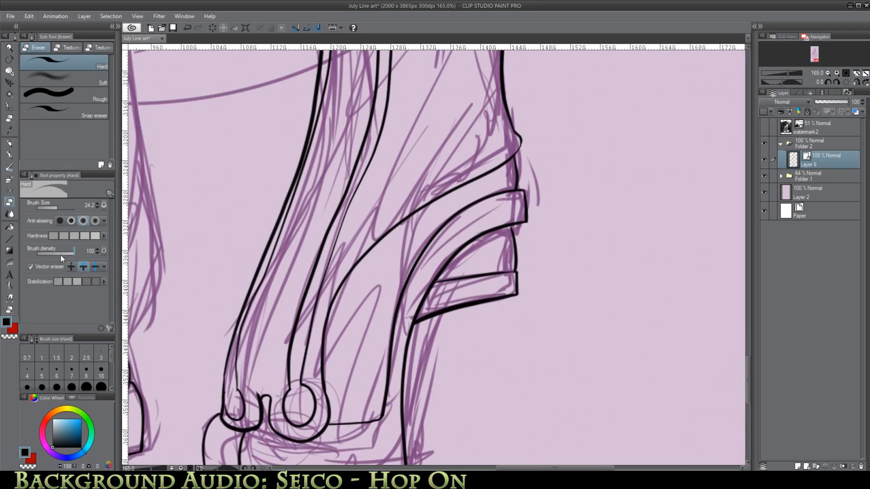
Refine the right shoe's heel block by pinching its back edge, erasing at the lower corner and redrawing the strip line.
{"action": "key", "text": "y"}
{"action": "left_click_drag", "start_coordinate": [517, 250], "coordinate": [514, 250]}
{"action": "scroll", "coordinate": [591, 267], "scroll_direction": "down", "scroll_amount": 10}
{"action": "scroll", "coordinate": [521, 336], "scroll_direction": "up", "scroll_amount": 10}
{"action": "key", "text": "e"}
{"action": "left_click", "coordinate": [522, 293]}
{"action": "key", "text": "p"}
{"action": "left_click_drag", "start_coordinate": [435, 294], "coordinate": [603, 288]}
{"action": "scroll", "coordinate": [622, 262], "scroll_direction": "down", "scroll_amount": 8}
{"action": "key", "text": "e"}
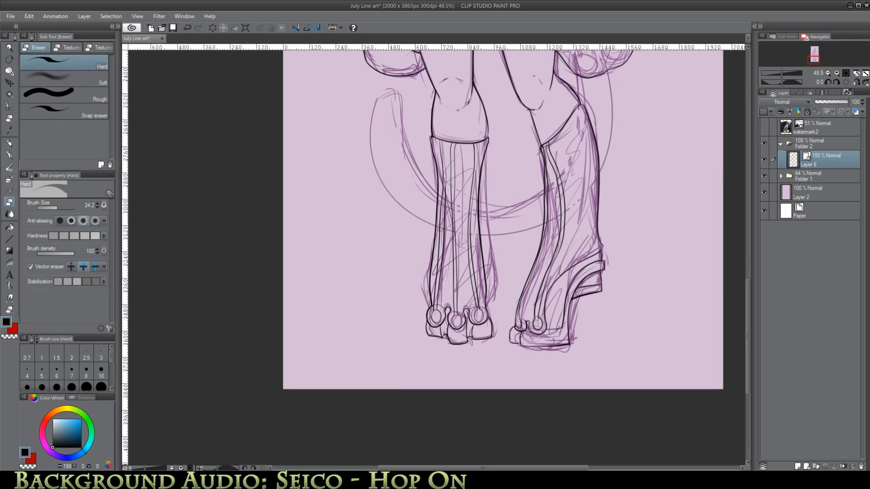
Draw the outlines of two small claws along the lower edge of the figure's right-hand sleeve.
{"action": "left_click_drag", "start_coordinate": [747, 297], "coordinate": [748, 233]}
{"action": "left_click", "coordinate": [764, 176]}
{"action": "scroll", "coordinate": [487, 271], "scroll_direction": "down", "scroll_amount": 4}
{"action": "mouse_move", "coordinate": [499, 250]}
{"action": "left_mouse_down"}
{"action": "mouse_move", "coordinate": [471, 282]}
{"action": "mouse_move", "coordinate": [466, 336]}
{"action": "left_mouse_up"}
{"action": "left_click", "coordinate": [764, 176]}
{"action": "scroll", "coordinate": [544, 320], "scroll_direction": "up", "scroll_amount": 9}
{"action": "left_click", "coordinate": [10, 155]}
{"action": "left_click_drag", "start_coordinate": [486, 304], "coordinate": [488, 336]}
{"action": "left_click", "coordinate": [9, 202]}
{"action": "left_click", "coordinate": [10, 155]}
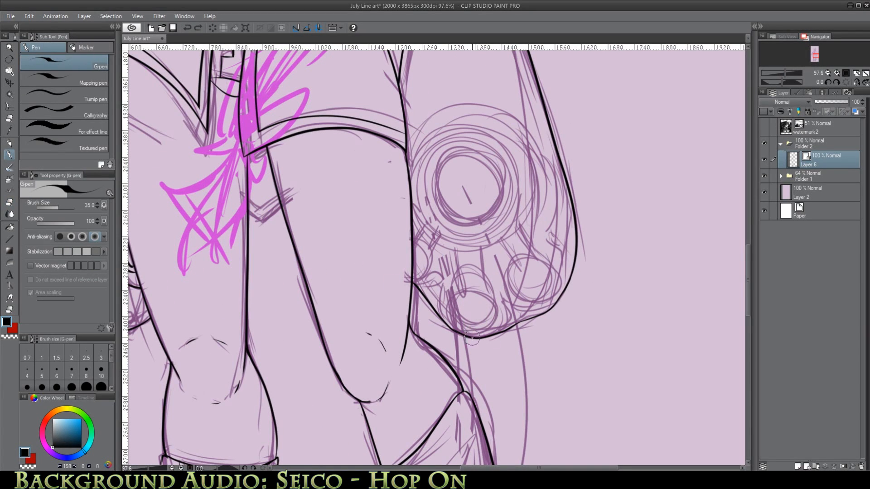
{"action": "key", "text": "e"}
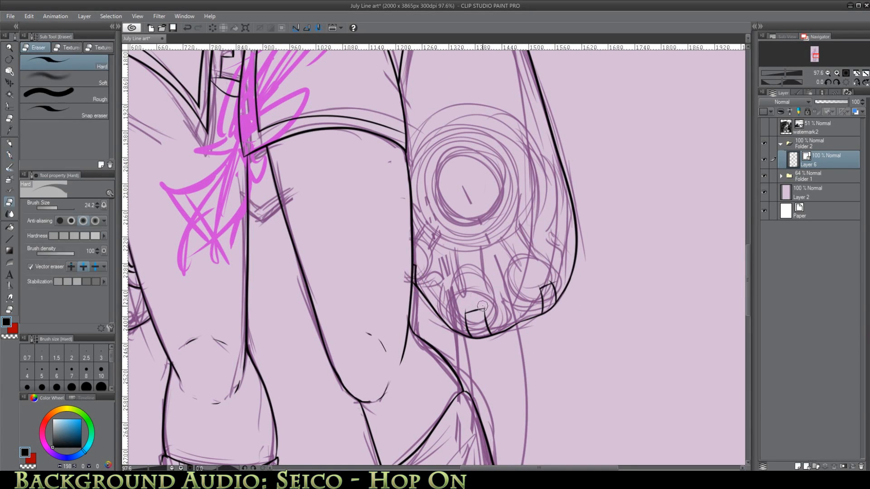
Add narrow inner lines inside the two sleeve claws and tidy their strokes.
{"action": "key", "text": "p"}
{"action": "scroll", "coordinate": [567, 245], "scroll_direction": "up", "scroll_amount": 4}
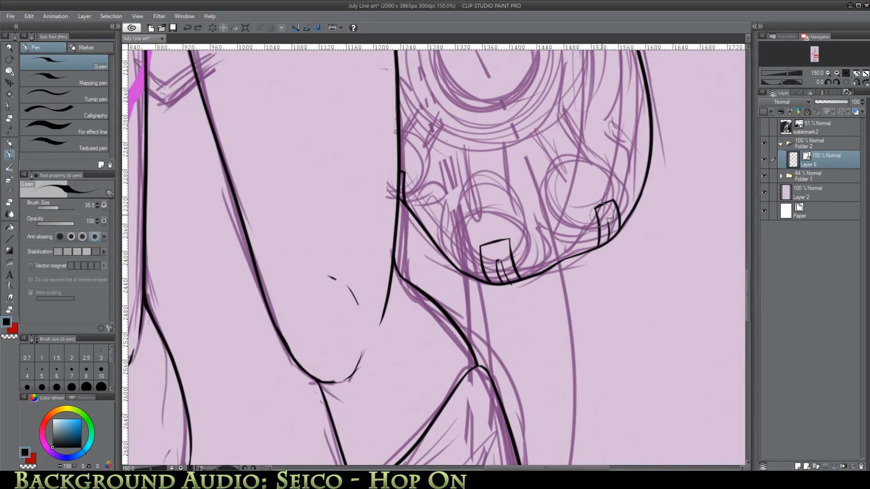
{"action": "key", "text": "e"}
{"action": "scroll", "coordinate": [575, 306], "scroll_direction": "down", "scroll_amount": 8}
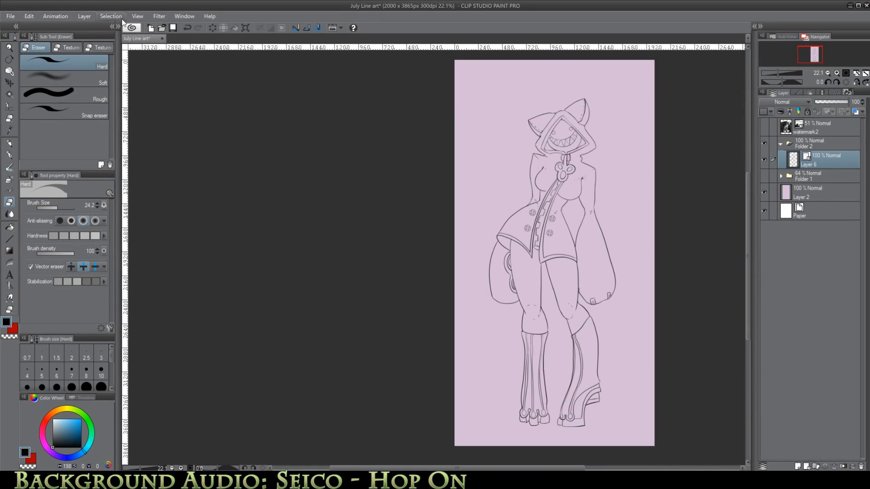
Draw one long curved edge of the tail sweeping behind the legs toward the jacket hem and pinch it into shape.
{"action": "scroll", "coordinate": [634, 197], "scroll_direction": "up", "scroll_amount": 1}
{"action": "left_click", "coordinate": [764, 176]}
{"action": "scroll", "coordinate": [653, 236], "scroll_direction": "up", "scroll_amount": 1}
{"action": "left_click_drag", "start_coordinate": [747, 248], "coordinate": [748, 290]}
{"action": "left_click", "coordinate": [10, 145]}
{"action": "left_click_drag", "start_coordinate": [418, 250], "coordinate": [531, 174]}
{"action": "left_click", "coordinate": [10, 298]}
{"action": "left_click_drag", "start_coordinate": [553, 272], "coordinate": [550, 271]}
Draw the tail's second curved edge parallel to the first and pinch its curve near the tip.
{"action": "left_click", "coordinate": [10, 144]}
{"action": "left_click_drag", "start_coordinate": [418, 250], "coordinate": [536, 149]}
{"action": "left_click", "coordinate": [10, 299]}
{"action": "left_click", "coordinate": [56, 237]}
{"action": "left_click_drag", "start_coordinate": [405, 307], "coordinate": [400, 280]}
Hide the sketch folder and erase the tail lines that cross the legs, leg warmers and sleeve.
{"action": "key", "text": "e"}
{"action": "left_click", "coordinate": [764, 176]}
{"action": "left_click_drag", "start_coordinate": [545, 282], "coordinate": [559, 309]}
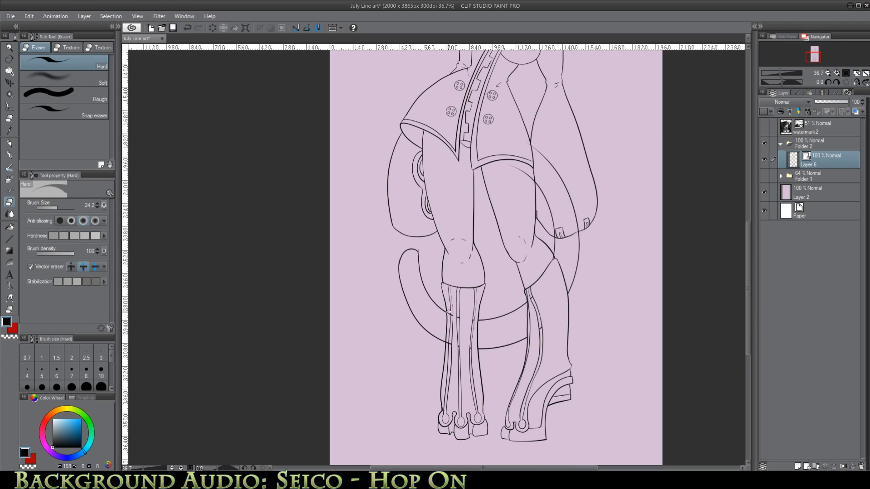
{"action": "scroll", "coordinate": [571, 190], "scroll_direction": "up", "scroll_amount": 2}
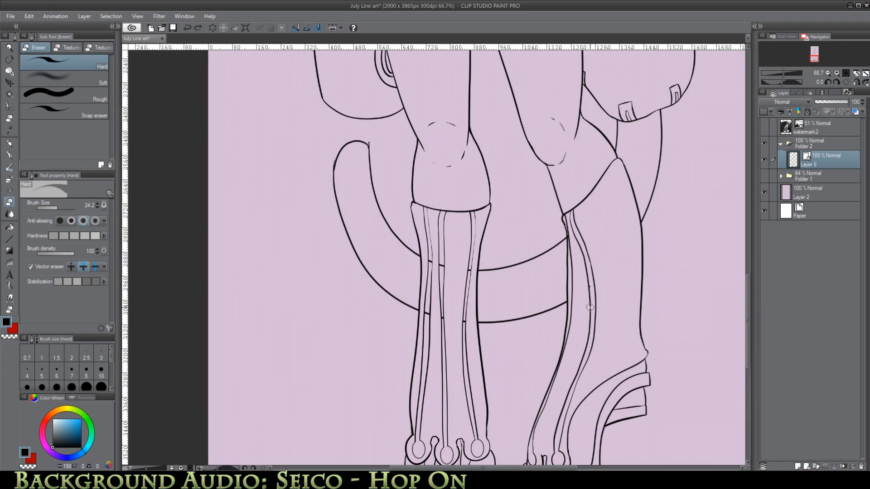
{"action": "scroll", "coordinate": [577, 258], "scroll_direction": "up", "scroll_amount": 1}
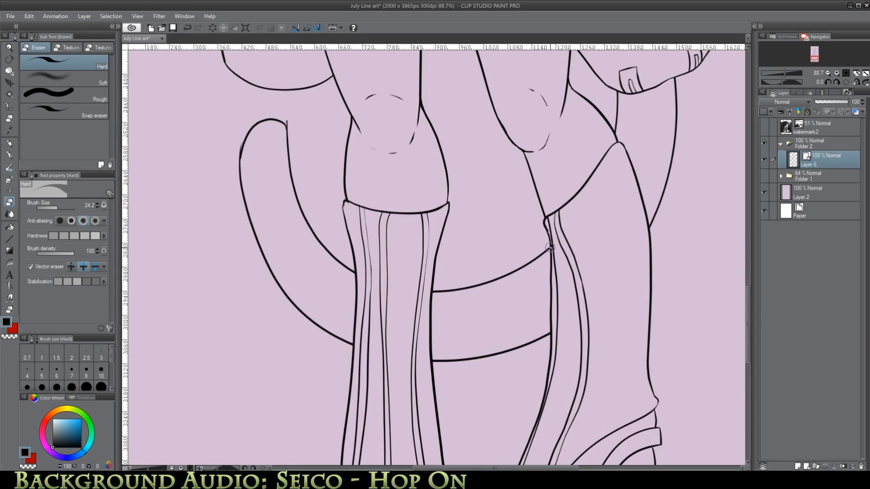
Trim the overshooting line ends around the tail's rounded tip.
{"action": "left_click", "coordinate": [241, 145]}
{"action": "left_click", "coordinate": [287, 126]}
{"action": "key", "text": "ctrl+z"}
{"action": "key", "text": "p"}
{"action": "key", "text": "e"}
{"action": "left_click", "coordinate": [288, 124]}
{"action": "scroll", "coordinate": [544, 181], "scroll_direction": "down", "scroll_amount": 3}
{"action": "scroll", "coordinate": [411, 407], "scroll_direction": "up", "scroll_amount": 2}
Rotate the canvas to 45 degrees and draw a jagged fur line across the tail below its tip.
{"action": "left_click", "coordinate": [813, 57]}
{"action": "left_click", "coordinate": [836, 83]}
{"action": "key", "text": "p"}
{"action": "left_click_drag", "start_coordinate": [359, 285], "coordinate": [363, 296]}
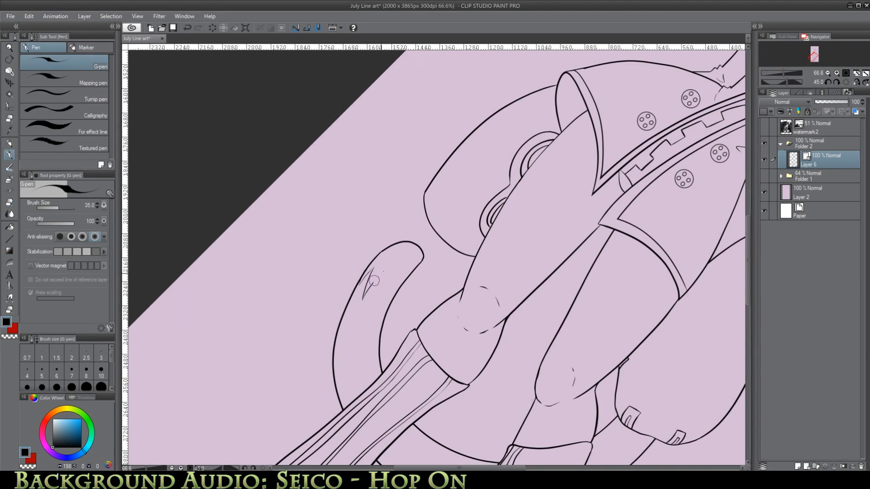
{"action": "scroll", "coordinate": [437, 431], "scroll_direction": "up", "scroll_amount": 1}
{"action": "key", "text": "e"}
{"action": "key", "text": "ctrl+z"}
{"action": "key", "text": "ctrl+z"}
{"action": "key", "text": "ctrl+z"}
{"action": "key", "text": "p"}
{"action": "mouse_move", "coordinate": [330, 204]}
{"action": "left_mouse_down"}
{"action": "mouse_move", "coordinate": [313, 262]}
{"action": "mouse_move", "coordinate": [339, 222]}
{"action": "left_mouse_up"}
{"action": "left_click_drag", "start_coordinate": [348, 221], "coordinate": [333, 281]}
Change the eraser's vector mode, reset the canvas rotation and touch up stray lines on the line art.
{"action": "key", "text": "e"}
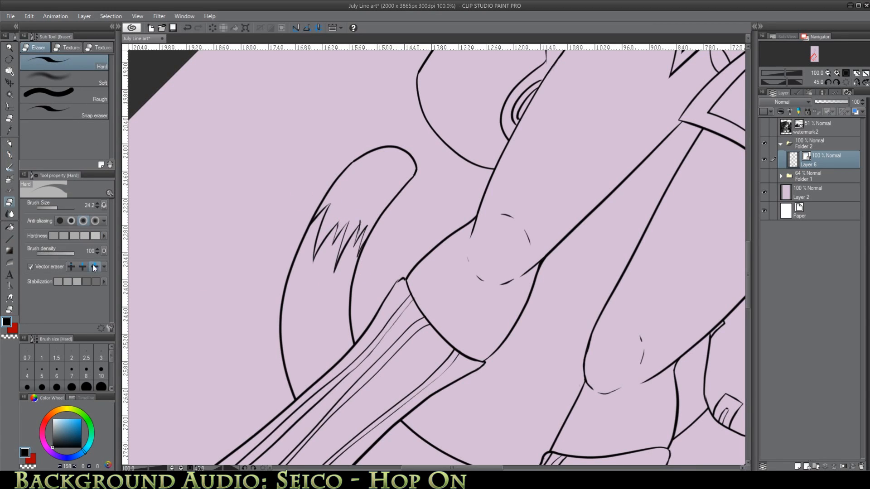
{"action": "left_click", "coordinate": [95, 267]}
{"action": "scroll", "coordinate": [484, 214], "scroll_direction": "down", "scroll_amount": 2}
{"action": "scroll", "coordinate": [485, 214], "scroll_direction": "down", "scroll_amount": 2}
{"action": "left_click", "coordinate": [846, 83]}
{"action": "left_click", "coordinate": [764, 175]}
{"action": "left_click", "coordinate": [764, 176]}
{"action": "scroll", "coordinate": [472, 362], "scroll_direction": "up", "scroll_amount": 4}
{"action": "left_click_drag", "start_coordinate": [449, 295], "coordinate": [437, 287]}
{"action": "key", "text": "p"}
{"action": "scroll", "coordinate": [436, 288], "scroll_direction": "down", "scroll_amount": 3}
Show the sketch folder with its expression and Layer 4 layers hidden, and set Layer 3's opacity to 32%.
{"action": "left_click", "coordinate": [764, 175]}
{"action": "left_click", "coordinate": [781, 176]}
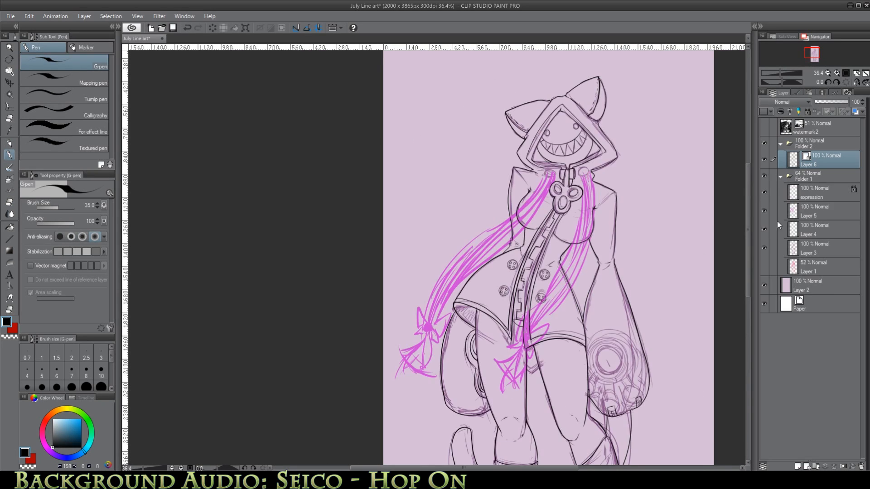
{"action": "left_click", "coordinate": [764, 193]}
{"action": "left_click", "coordinate": [765, 249]}
{"action": "left_click", "coordinate": [815, 249]}
{"action": "left_click_drag", "start_coordinate": [841, 101], "coordinate": [825, 102]}
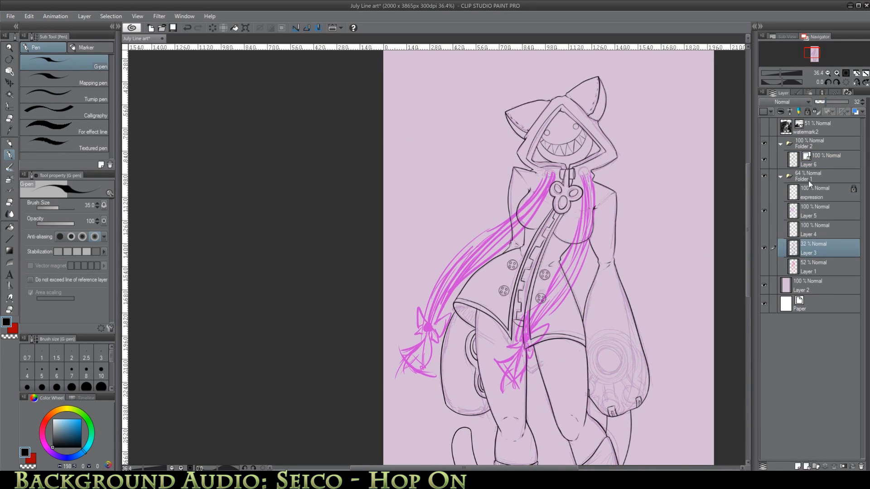
Draw a small ellipse on Layer 6 where the magenta strands begin beneath the left side of the hood, and adjust it.
{"action": "left_click", "coordinate": [816, 159]}
{"action": "left_click", "coordinate": [781, 176]}
{"action": "scroll", "coordinate": [560, 176], "scroll_direction": "up", "scroll_amount": 5}
{"action": "left_click", "coordinate": [10, 238]}
{"action": "left_click", "coordinate": [68, 140]}
{"action": "left_click_drag", "start_coordinate": [491, 150], "coordinate": [536, 189]}
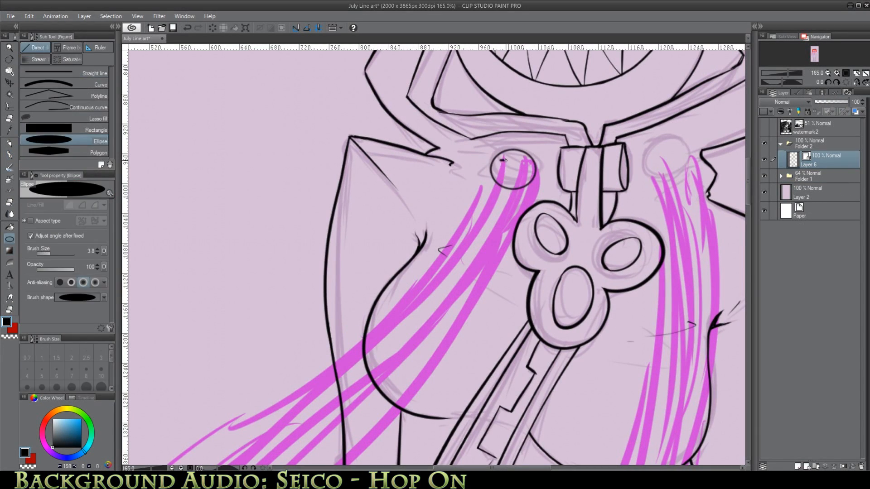
{"action": "left_click_drag", "start_coordinate": [745, 199], "coordinate": [746, 191]}
{"action": "key", "text": "y"}
{"action": "left_click_drag", "start_coordinate": [513, 254], "coordinate": [512, 249]}
Turn the small ellipse into a double ring with a second concentric outline.
{"action": "left_click", "coordinate": [9, 106]}
{"action": "left_click_drag", "start_coordinate": [489, 217], "coordinate": [545, 274]}
{"action": "left_click", "coordinate": [528, 281]}
{"action": "key", "text": "Return"}
{"action": "key", "text": "ctrl+d"}
{"action": "left_click", "coordinate": [499, 245]}
{"action": "left_click", "coordinate": [10, 239]}
Copy the double ring and place the duplicate over the sketched circle on the other side of the collar.
{"action": "left_click", "coordinate": [10, 106]}
{"action": "left_click", "coordinate": [63, 138]}
{"action": "key", "text": "ctrl+c"}
{"action": "key", "text": "ctrl+v"}
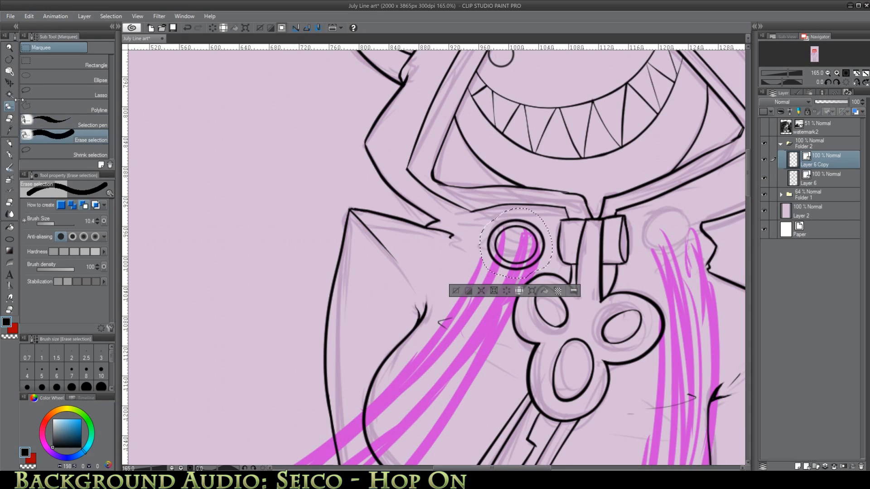
{"action": "left_click", "coordinate": [10, 83]}
{"action": "left_click_drag", "start_coordinate": [516, 245], "coordinate": [665, 233]}
Merge the copied ring into Layer 6 and add a new vector layer above it.
{"action": "left_click", "coordinate": [10, 154]}
{"action": "scroll", "coordinate": [607, 320], "scroll_direction": "down", "scroll_amount": 2}
{"action": "scroll", "coordinate": [607, 326], "scroll_direction": "down", "scroll_amount": 1}
{"action": "left_click_drag", "start_coordinate": [607, 325], "coordinate": [603, 146]}
{"action": "left_click", "coordinate": [834, 467]}
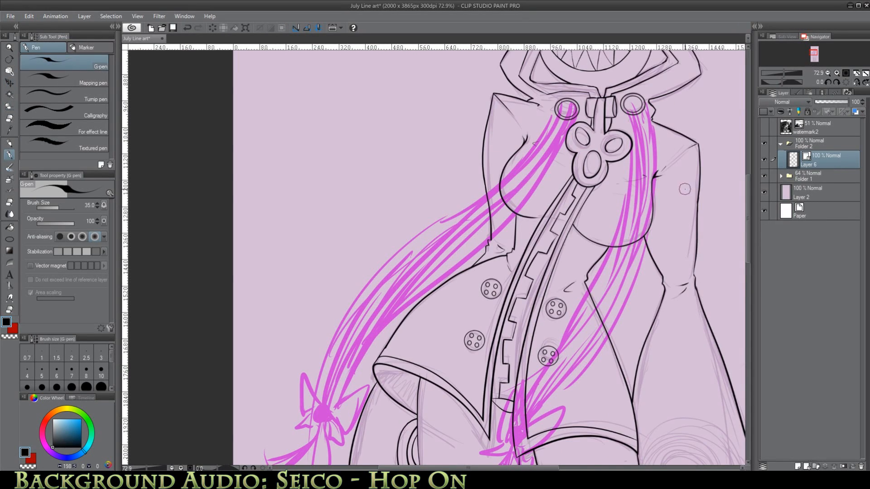
{"action": "left_click", "coordinate": [806, 467]}
Try inking long strokes along the left magenta strand, starting below its ring.
{"action": "scroll", "coordinate": [573, 100], "scroll_direction": "up", "scroll_amount": 3}
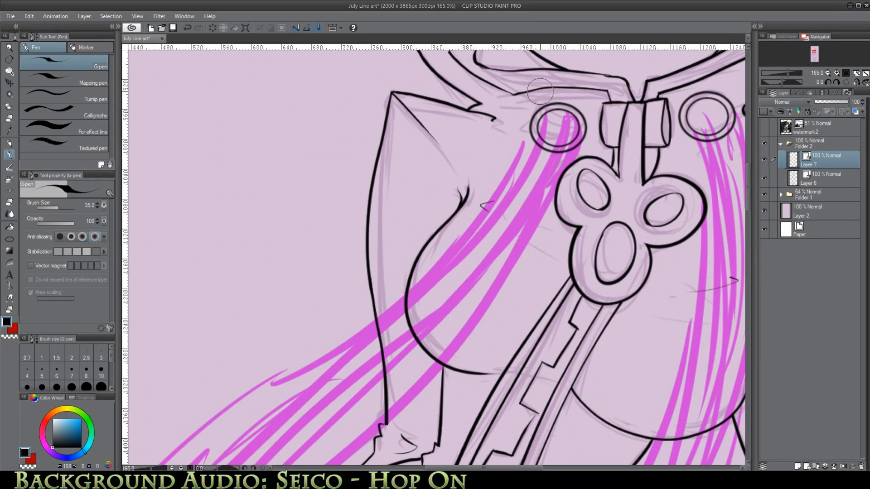
{"action": "scroll", "coordinate": [540, 91], "scroll_direction": "up", "scroll_amount": 1}
{"action": "mouse_move", "coordinate": [551, 110]}
{"action": "left_mouse_down"}
{"action": "mouse_move", "coordinate": [520, 235]}
{"action": "mouse_move", "coordinate": [451, 294]}
{"action": "left_mouse_up"}
{"action": "key", "text": "ctrl+z"}
{"action": "key", "text": "ctrl+z"}
{"action": "left_click_drag", "start_coordinate": [500, 187], "coordinate": [431, 303]}
{"action": "left_click_drag", "start_coordinate": [560, 213], "coordinate": [478, 337]}
{"action": "left_click_drag", "start_coordinate": [436, 277], "coordinate": [353, 390]}
{"action": "left_click_drag", "start_coordinate": [500, 328], "coordinate": [403, 423]}
Try extending the left strand with long overlapping curves down toward its bow.
{"action": "scroll", "coordinate": [425, 326], "scroll_direction": "down", "scroll_amount": 5}
{"action": "key", "text": "y"}
{"action": "key", "text": "p"}
{"action": "left_click_drag", "start_coordinate": [361, 156], "coordinate": [263, 271]}
{"action": "left_click_drag", "start_coordinate": [423, 225], "coordinate": [296, 314]}
{"action": "left_click_drag", "start_coordinate": [270, 239], "coordinate": [166, 347]}
{"action": "left_click_drag", "start_coordinate": [345, 335], "coordinate": [473, 201]}
{"action": "left_click_drag", "start_coordinate": [477, 155], "coordinate": [322, 259]}
Undo the trial strokes on the left strand.
{"action": "key", "text": "ctrl+z"}
{"action": "key", "text": "ctrl+z"}
{"action": "key", "text": "ctrl+z"}
{"action": "key", "text": "ctrl+z"}
{"action": "key", "text": "ctrl+z"}
{"action": "key", "text": "ctrl+z"}
{"action": "key", "text": "ctrl+z"}
{"action": "key", "text": "ctrl+z"}
{"action": "key", "text": "ctrl+z"}
Draw the first overlapping lock of the left strand just below its ring, using short curved strokes.
{"action": "left_click_drag", "start_coordinate": [532, 117], "coordinate": [533, 469]}
{"action": "left_click", "coordinate": [531, 468]}
{"action": "mouse_move", "coordinate": [553, 135]}
{"action": "left_mouse_down"}
{"action": "mouse_move", "coordinate": [511, 263]}
{"action": "mouse_move", "coordinate": [509, 243]}
{"action": "left_mouse_up"}
{"action": "mouse_move", "coordinate": [589, 142]}
{"action": "left_mouse_down"}
{"action": "mouse_move", "coordinate": [502, 261]}
{"action": "mouse_move", "coordinate": [521, 253]}
{"action": "mouse_move", "coordinate": [522, 238]}
{"action": "left_mouse_up"}
{"action": "left_click", "coordinate": [187, 29]}
{"action": "mouse_move", "coordinate": [508, 197]}
{"action": "left_mouse_down"}
{"action": "mouse_move", "coordinate": [431, 338]}
{"action": "mouse_move", "coordinate": [458, 313]}
{"action": "left_mouse_up"}
{"action": "left_click", "coordinate": [188, 30]}
{"action": "left_click_drag", "start_coordinate": [574, 219], "coordinate": [477, 335]}
{"action": "left_click_drag", "start_coordinate": [487, 298], "coordinate": [474, 311]}
Pinch the edge lines of the left strand's first lock into smoother curves.
{"action": "key", "text": "y"}
{"action": "left_click_drag", "start_coordinate": [555, 280], "coordinate": [558, 285]}
{"action": "key", "text": "p"}
{"action": "mouse_move", "coordinate": [456, 272]}
{"action": "left_mouse_down"}
{"action": "mouse_move", "coordinate": [354, 402]}
{"action": "mouse_move", "coordinate": [380, 404]}
{"action": "left_mouse_up"}
{"action": "left_click", "coordinate": [187, 29]}
{"action": "left_click_drag", "start_coordinate": [747, 179], "coordinate": [748, 200]}
{"action": "key", "text": "y"}
{"action": "left_click_drag", "start_coordinate": [405, 121], "coordinate": [411, 125]}
Draw the left strand's lower curved edge across the chest with a short inner line, and erase the overshoot.
{"action": "key", "text": "p"}
{"action": "mouse_move", "coordinate": [534, 99]}
{"action": "left_mouse_down"}
{"action": "mouse_move", "coordinate": [518, 143]}
{"action": "mouse_move", "coordinate": [402, 211]}
{"action": "left_mouse_up"}
{"action": "left_click", "coordinate": [188, 28]}
{"action": "left_click", "coordinate": [190, 27]}
{"action": "left_click_drag", "start_coordinate": [446, 143], "coordinate": [405, 192]}
{"action": "key", "text": "e"}
{"action": "left_click_drag", "start_coordinate": [380, 195], "coordinate": [386, 199]}
Draw the upper and lower curved edges of the left strand's next lock across the upper arm.
{"action": "left_click", "coordinate": [9, 155]}
{"action": "left_click_drag", "start_coordinate": [405, 138], "coordinate": [276, 297]}
{"action": "left_click_drag", "start_coordinate": [462, 188], "coordinate": [360, 295]}
{"action": "left_click", "coordinate": [187, 28]}
{"action": "left_click", "coordinate": [187, 28]}
{"action": "left_click_drag", "start_coordinate": [404, 139], "coordinate": [277, 286]}
{"action": "left_click_drag", "start_coordinate": [464, 185], "coordinate": [296, 311]}
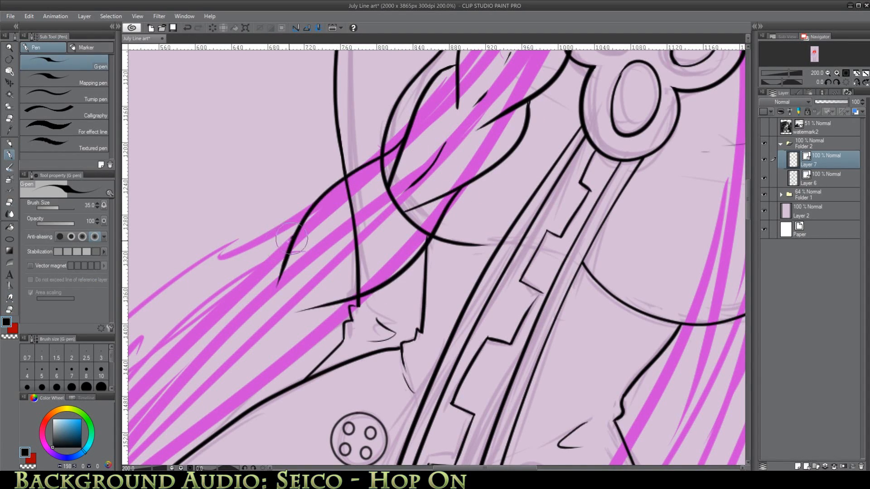
Draw the upper and lower edges of the left braid's next lock beside the elbow and pinch them into smoother curves.
{"action": "left_click_drag", "start_coordinate": [292, 239], "coordinate": [182, 360]}
{"action": "left_click_drag", "start_coordinate": [356, 300], "coordinate": [202, 378]}
{"action": "left_click", "coordinate": [9, 298]}
{"action": "left_click", "coordinate": [70, 205]}
{"action": "left_click_drag", "start_coordinate": [223, 290], "coordinate": [217, 288]}
{"action": "left_click_drag", "start_coordinate": [240, 259], "coordinate": [237, 257]}
{"action": "left_click", "coordinate": [10, 203]}
{"action": "key", "text": "ctrl+minus"}
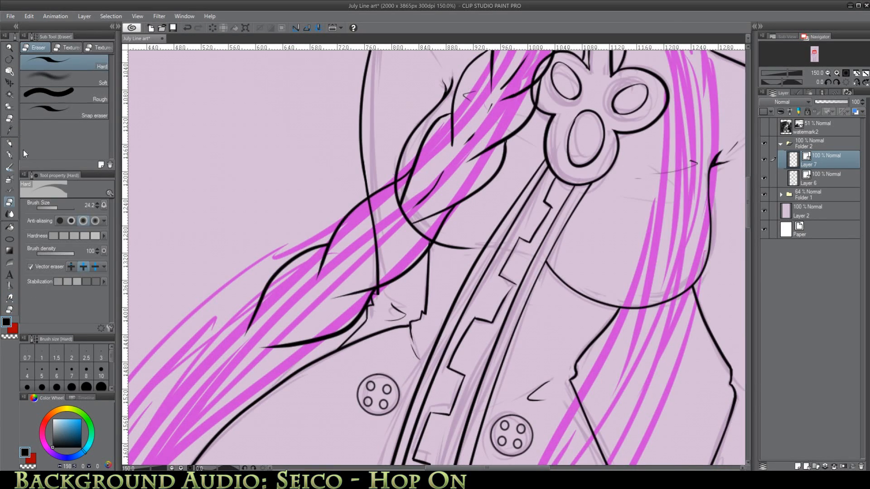
Draw curved edges for the braid's following locks over the sleeve with a short inner line, undoing a misplaced stroke.
{"action": "left_click", "coordinate": [9, 155]}
{"action": "left_click_drag", "start_coordinate": [317, 292], "coordinate": [303, 300]}
{"action": "left_click_drag", "start_coordinate": [487, 288], "coordinate": [575, 186]}
{"action": "left_click_drag", "start_coordinate": [351, 193], "coordinate": [256, 289]}
{"action": "left_click", "coordinate": [188, 29]}
{"action": "left_click_drag", "start_coordinate": [405, 238], "coordinate": [259, 301]}
{"action": "left_click_drag", "start_coordinate": [274, 246], "coordinate": [198, 326]}
{"action": "left_click_drag", "start_coordinate": [301, 322], "coordinate": [184, 377]}
{"action": "mouse_move", "coordinate": [184, 377]}
{"action": "left_mouse_down"}
{"action": "mouse_move", "coordinate": [205, 319]}
{"action": "mouse_move", "coordinate": [311, 285]}
{"action": "mouse_move", "coordinate": [274, 297]}
{"action": "left_mouse_up"}
{"action": "left_click", "coordinate": [188, 29]}
{"action": "left_click", "coordinate": [10, 202]}
{"action": "left_click_drag", "start_coordinate": [469, 468], "coordinate": [459, 469]}
{"action": "left_click", "coordinate": [9, 155]}
{"action": "left_click_drag", "start_coordinate": [254, 302], "coordinate": [190, 379]}
{"action": "left_click", "coordinate": [188, 28]}
{"action": "left_click_drag", "start_coordinate": [276, 358], "coordinate": [199, 426]}
{"action": "left_click_drag", "start_coordinate": [244, 327], "coordinate": [198, 426]}
{"action": "left_click", "coordinate": [188, 28]}
{"action": "left_click", "coordinate": [187, 28]}
{"action": "left_click", "coordinate": [187, 28]}
{"action": "left_click", "coordinate": [188, 28]}
{"action": "left_click", "coordinate": [188, 28]}
Draw the lower edge of the braid lock beside the coat and add short hair marks inside the neighbouring locks.
{"action": "left_click_drag", "start_coordinate": [359, 289], "coordinate": [253, 371]}
{"action": "left_click_drag", "start_coordinate": [367, 247], "coordinate": [337, 268]}
{"action": "left_click_drag", "start_coordinate": [291, 301], "coordinate": [277, 316]}
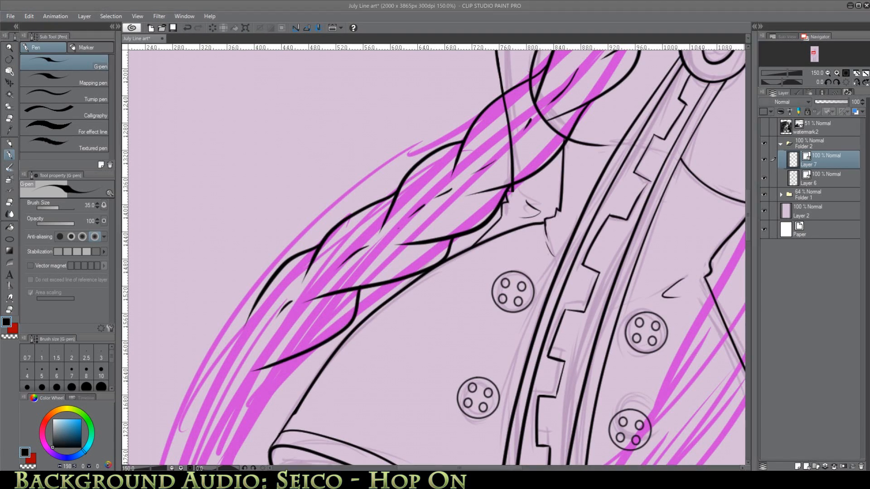
{"action": "left_click_drag", "start_coordinate": [459, 468], "coordinate": [441, 468]}
{"action": "scroll", "coordinate": [501, 442], "scroll_direction": "down", "scroll_amount": 5}
{"action": "scroll", "coordinate": [501, 442], "scroll_direction": "up", "scroll_amount": 4}
{"action": "left_click_drag", "start_coordinate": [357, 260], "coordinate": [323, 325]}
{"action": "left_click_drag", "start_coordinate": [345, 276], "coordinate": [275, 419]}
{"action": "left_click_drag", "start_coordinate": [379, 330], "coordinate": [291, 424]}
{"action": "left_click_drag", "start_coordinate": [747, 227], "coordinate": [747, 242]}
{"action": "left_click_drag", "start_coordinate": [280, 263], "coordinate": [252, 379]}
{"action": "left_click", "coordinate": [188, 28]}
{"action": "double_click", "coordinate": [187, 28]}
Draw the curved outer edges of the braid's narrowing locks near the coat hem and pinch a line smoother.
{"action": "left_click_drag", "start_coordinate": [343, 161], "coordinate": [285, 285]}
{"action": "left_click_drag", "start_coordinate": [379, 212], "coordinate": [305, 300]}
{"action": "mouse_move", "coordinate": [292, 241]}
{"action": "left_mouse_down"}
{"action": "mouse_move", "coordinate": [254, 362]}
{"action": "mouse_move", "coordinate": [262, 340]}
{"action": "left_mouse_up"}
{"action": "left_click", "coordinate": [10, 298]}
{"action": "left_click_drag", "start_coordinate": [297, 351], "coordinate": [288, 350]}
Draw the braid's last lock tapering to a point at the sketched bow, with short hair marks inside.
{"action": "left_click", "coordinate": [9, 155]}
{"action": "left_click_drag", "start_coordinate": [261, 304], "coordinate": [255, 401]}
{"action": "left_click_drag", "start_coordinate": [304, 334], "coordinate": [256, 401]}
{"action": "left_click_drag", "start_coordinate": [292, 299], "coordinate": [284, 311]}
{"action": "left_click_drag", "start_coordinate": [310, 258], "coordinate": [303, 274]}
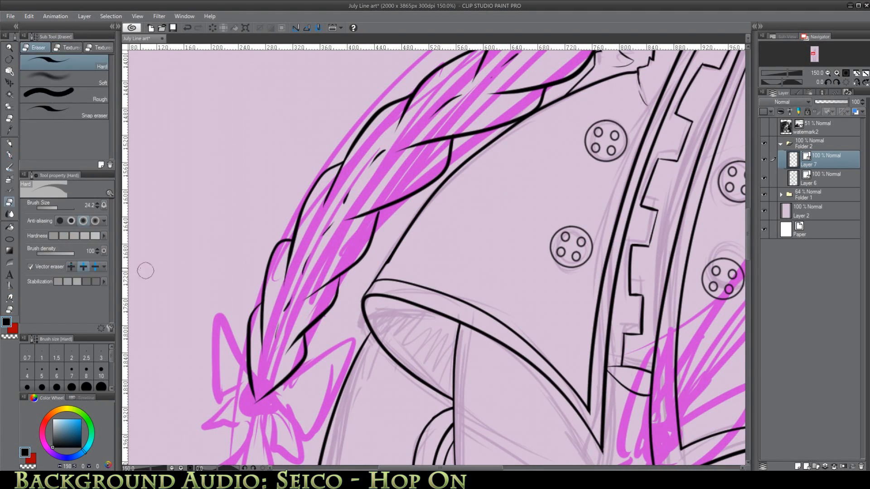
Outline the knot and both loops of the bow at the braid's end, undo the ribbon tail, and smooth the loop edges.
{"action": "scroll", "coordinate": [262, 278], "scroll_direction": "down", "scroll_amount": 4}
{"action": "mouse_move", "coordinate": [275, 283]}
{"action": "left_mouse_down"}
{"action": "mouse_move", "coordinate": [357, 233]}
{"action": "mouse_move", "coordinate": [301, 336]}
{"action": "left_mouse_up"}
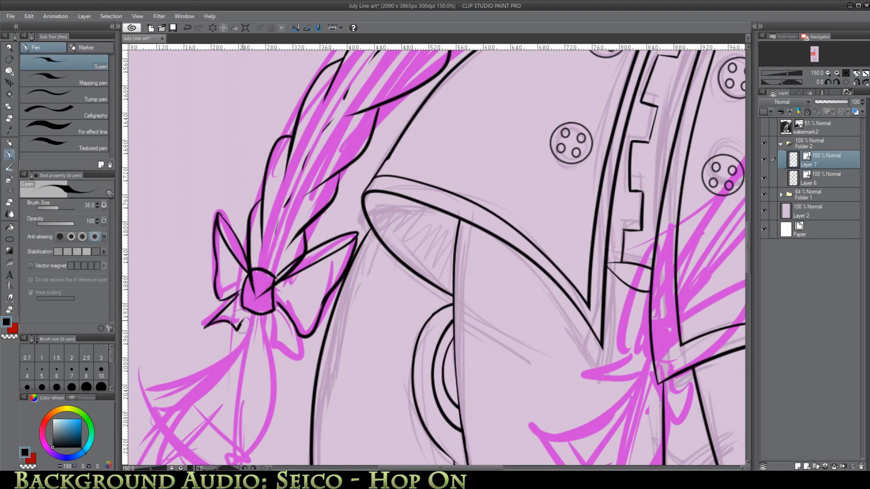
{"action": "key", "text": "ctrl+z"}
{"action": "left_click", "coordinate": [9, 299]}
{"action": "left_click_drag", "start_coordinate": [229, 298], "coordinate": [232, 309]}
{"action": "left_click_drag", "start_coordinate": [299, 334], "coordinate": [295, 340]}
{"action": "left_click", "coordinate": [10, 155]}
Draw crease lines inside the bow's loops and knot, and erase the overshoot beside the knot.
{"action": "left_click_drag", "start_coordinate": [237, 286], "coordinate": [219, 263]}
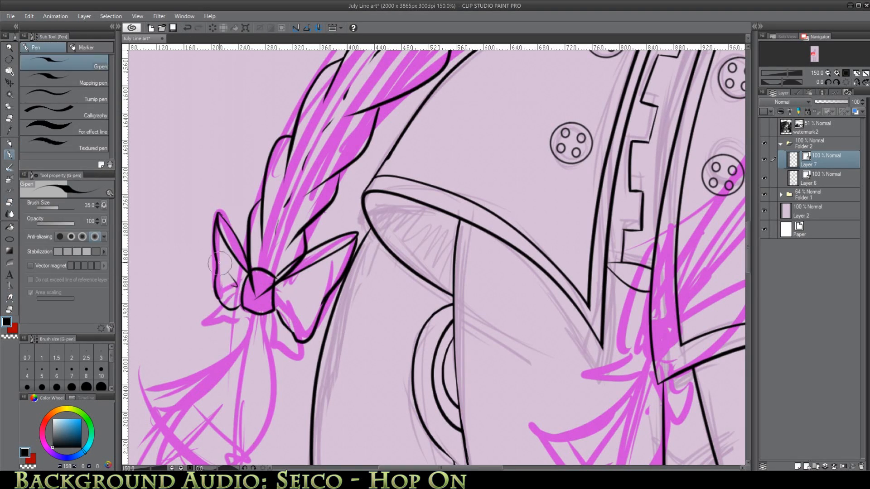
{"action": "left_click_drag", "start_coordinate": [251, 272], "coordinate": [273, 311]}
{"action": "left_click", "coordinate": [10, 203]}
{"action": "mouse_move", "coordinate": [275, 284]}
{"action": "left_mouse_down"}
{"action": "mouse_move", "coordinate": [260, 293]}
{"action": "mouse_move", "coordinate": [303, 254]}
{"action": "left_mouse_up"}
{"action": "left_click", "coordinate": [9, 155]}
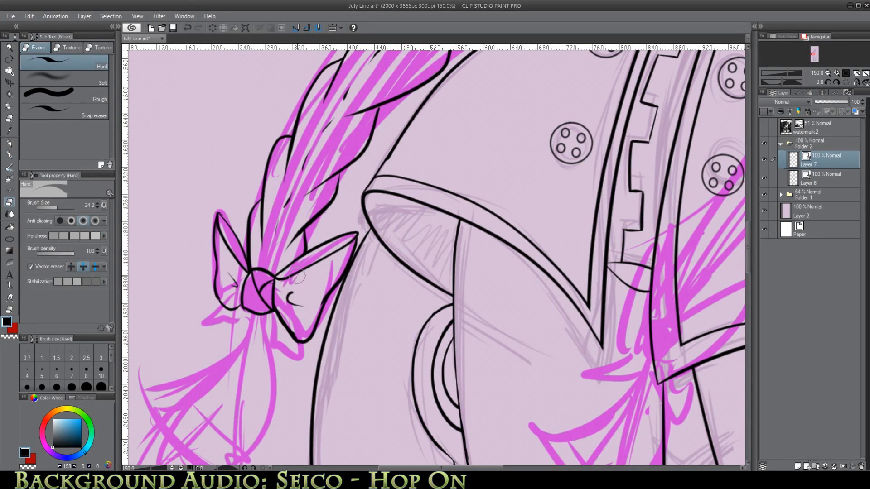
{"action": "scroll", "coordinate": [242, 235], "scroll_direction": "down", "scroll_amount": 3}
{"action": "left_click_drag", "start_coordinate": [252, 247], "coordinate": [233, 312]}
{"action": "mouse_move", "coordinate": [233, 309]}
{"action": "left_mouse_down"}
{"action": "mouse_move", "coordinate": [267, 247]}
{"action": "mouse_move", "coordinate": [234, 313]}
{"action": "left_mouse_up"}
{"action": "left_click", "coordinate": [187, 28]}
{"action": "left_click", "coordinate": [187, 28]}
Draw the pointed inner locks of the hair tuft below the bow's knot, erasing overshoot and undoing a misplaced stroke.
{"action": "mouse_move", "coordinate": [271, 246]}
{"action": "left_mouse_down"}
{"action": "mouse_move", "coordinate": [279, 284]}
{"action": "mouse_move", "coordinate": [241, 315]}
{"action": "left_mouse_up"}
{"action": "left_click", "coordinate": [10, 202]}
{"action": "left_click", "coordinate": [9, 155]}
{"action": "left_click_drag", "start_coordinate": [242, 245], "coordinate": [202, 280]}
{"action": "left_click_drag", "start_coordinate": [201, 280], "coordinate": [218, 311]}
{"action": "left_click_drag", "start_coordinate": [218, 311], "coordinate": [236, 264]}
{"action": "left_click", "coordinate": [9, 202]}
{"action": "left_click", "coordinate": [11, 156]}
{"action": "mouse_move", "coordinate": [255, 265]}
{"action": "left_mouse_down"}
{"action": "mouse_move", "coordinate": [260, 252]}
{"action": "mouse_move", "coordinate": [202, 282]}
{"action": "left_mouse_up"}
{"action": "scroll", "coordinate": [433, 258], "scroll_direction": "left", "scroll_amount": 3}
{"action": "left_click", "coordinate": [187, 28]}
Outline the hair tuft below the bow with curved left, bottom and right edges, and erase the overshoot.
{"action": "left_click_drag", "start_coordinate": [287, 242], "coordinate": [195, 318]}
{"action": "left_click_drag", "start_coordinate": [195, 311], "coordinate": [296, 400]}
{"action": "left_click_drag", "start_coordinate": [340, 255], "coordinate": [296, 405]}
{"action": "left_click", "coordinate": [11, 202]}
{"action": "left_click", "coordinate": [11, 157]}
Fill the hair tuft with long curved strand lines running from the bow to its bottom edge.
{"action": "mouse_move", "coordinate": [290, 239]}
{"action": "left_mouse_down"}
{"action": "mouse_move", "coordinate": [282, 233]}
{"action": "mouse_move", "coordinate": [200, 317]}
{"action": "left_mouse_up"}
{"action": "left_click_drag", "start_coordinate": [267, 266], "coordinate": [203, 322]}
{"action": "left_click_drag", "start_coordinate": [259, 277], "coordinate": [209, 340]}
{"action": "mouse_move", "coordinate": [260, 284]}
{"action": "left_mouse_down"}
{"action": "mouse_move", "coordinate": [220, 367]}
{"action": "mouse_move", "coordinate": [236, 380]}
{"action": "left_mouse_up"}
{"action": "left_click_drag", "start_coordinate": [272, 312], "coordinate": [244, 385]}
{"action": "left_click_drag", "start_coordinate": [290, 289], "coordinate": [260, 394]}
{"action": "left_click_drag", "start_coordinate": [295, 312], "coordinate": [274, 422]}
{"action": "left_click_drag", "start_coordinate": [333, 290], "coordinate": [282, 413]}
{"action": "left_click_drag", "start_coordinate": [338, 253], "coordinate": [296, 385]}
Add strands along the tuft's upper-left edge and a long pinched outer strand down its right side.
{"action": "left_click", "coordinate": [10, 202]}
{"action": "left_click", "coordinate": [11, 157]}
{"action": "left_click_drag", "start_coordinate": [254, 260], "coordinate": [195, 311]}
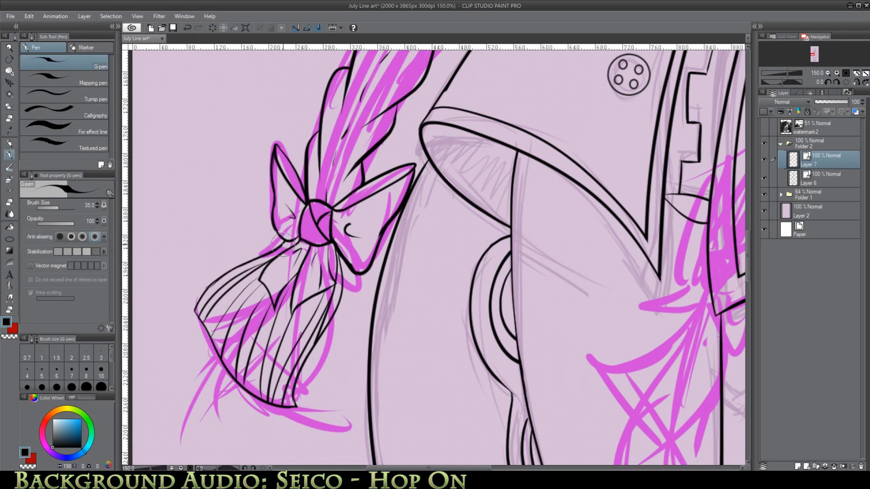
{"action": "left_click_drag", "start_coordinate": [283, 241], "coordinate": [231, 271]}
{"action": "left_click_drag", "start_coordinate": [343, 260], "coordinate": [321, 400]}
{"action": "left_click", "coordinate": [10, 298]}
{"action": "left_click_drag", "start_coordinate": [334, 329], "coordinate": [340, 327]}
{"action": "left_click", "coordinate": [11, 156]}
{"action": "left_click_drag", "start_coordinate": [297, 407], "coordinate": [323, 398]}
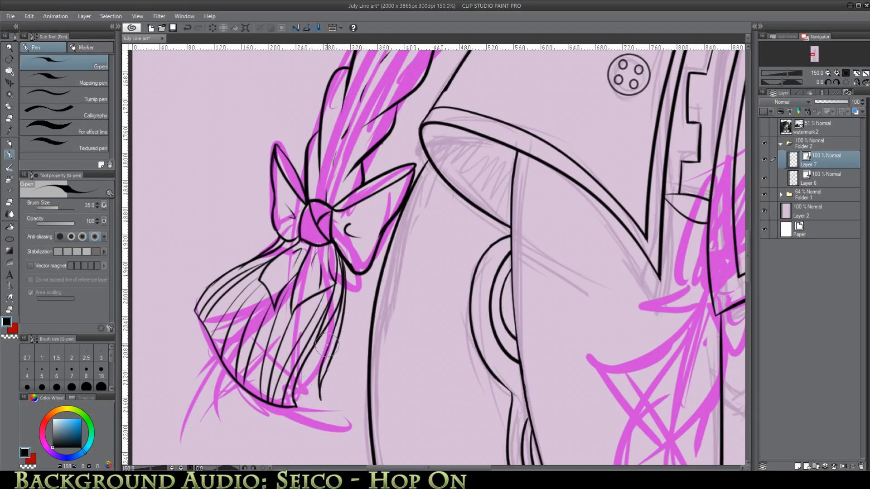
Hide and show the sketch folder to check the whole braid's line art.
{"action": "scroll", "coordinate": [312, 333], "scroll_direction": "down", "scroll_amount": 12}
{"action": "left_click", "coordinate": [764, 195]}
{"action": "left_click", "coordinate": [763, 195]}
{"action": "scroll", "coordinate": [467, 102], "scroll_direction": "up", "scroll_amount": 11}
Erase the body and coat lines on Layer 6 that cross the left braid, and hide the sketch in Folder 1.
{"action": "left_click", "coordinate": [822, 179]}
{"action": "left_click", "coordinate": [9, 203]}
{"action": "left_click_drag", "start_coordinate": [458, 136], "coordinate": [423, 129]}
{"action": "left_click_drag", "start_coordinate": [323, 268], "coordinate": [336, 294]}
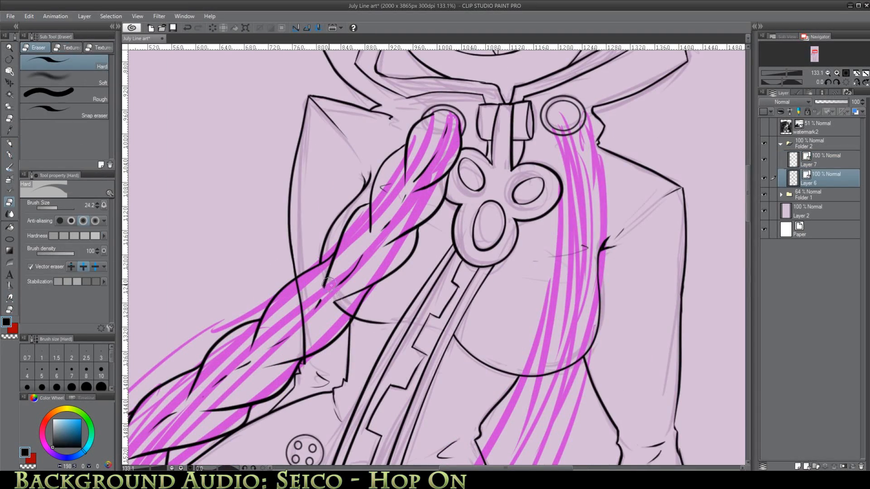
{"action": "left_click_drag", "start_coordinate": [282, 435], "coordinate": [569, 57]}
{"action": "scroll", "coordinate": [360, 245], "scroll_direction": "down", "scroll_amount": 12}
{"action": "left_click", "coordinate": [763, 195]}
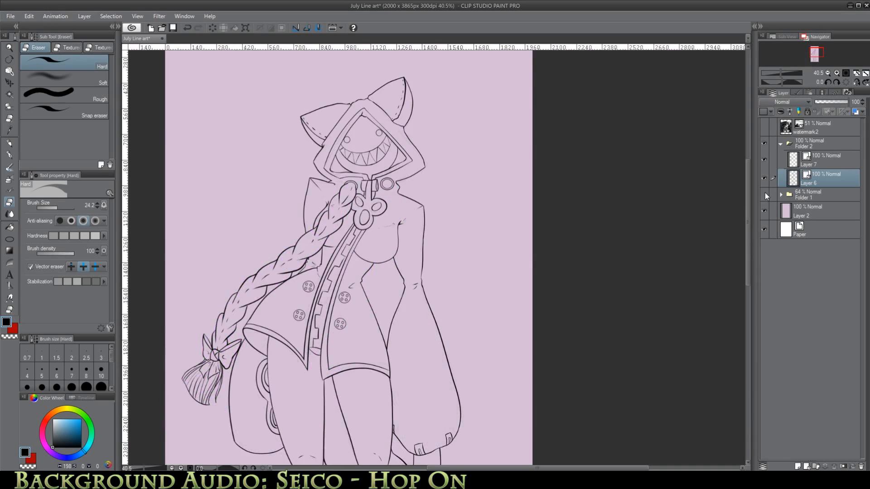
Show the sketch in Folder 1 and ink the uppermost plaits of the right braid on Layer 7.
{"action": "left_click", "coordinate": [764, 194]}
{"action": "scroll", "coordinate": [359, 245], "scroll_direction": "up", "scroll_amount": 2}
{"action": "scroll", "coordinate": [380, 165], "scroll_direction": "up", "scroll_amount": 11}
{"action": "left_click", "coordinate": [822, 161]}
{"action": "left_click", "coordinate": [9, 155]}
{"action": "scroll", "coordinate": [428, 254], "scroll_direction": "down", "scroll_amount": 2}
{"action": "left_click_drag", "start_coordinate": [402, 181], "coordinate": [419, 262]}
{"action": "key", "text": "ctrl+z"}
{"action": "key", "text": "ctrl+z"}
{"action": "mouse_move", "coordinate": [438, 176]}
{"action": "left_mouse_down"}
{"action": "mouse_move", "coordinate": [468, 284]}
{"action": "mouse_move", "coordinate": [465, 263]}
{"action": "left_mouse_up"}
{"action": "left_click_drag", "start_coordinate": [414, 245], "coordinate": [426, 345]}
{"action": "left_click_drag", "start_coordinate": [467, 243], "coordinate": [462, 335]}
Ink the next overlapping plaits of the right braid and add short crease lines inside them.
{"action": "left_click_drag", "start_coordinate": [404, 241], "coordinate": [434, 271]}
{"action": "left_click_drag", "start_coordinate": [472, 323], "coordinate": [444, 443]}
{"action": "left_click_drag", "start_coordinate": [411, 315], "coordinate": [411, 446]}
{"action": "left_click_drag", "start_coordinate": [748, 180], "coordinate": [747, 206]}
{"action": "left_click_drag", "start_coordinate": [401, 195], "coordinate": [364, 350]}
{"action": "left_click_drag", "start_coordinate": [461, 229], "coordinate": [401, 366]}
{"action": "left_click_drag", "start_coordinate": [421, 263], "coordinate": [418, 284]}
{"action": "left_click_drag", "start_coordinate": [413, 298], "coordinate": [402, 326]}
{"action": "left_click_drag", "start_coordinate": [748, 205], "coordinate": [748, 227]}
Outline the right braid's plaits across the waist and touch up a line along their edge.
{"action": "left_click_drag", "start_coordinate": [369, 129], "coordinate": [310, 254]}
{"action": "mouse_move", "coordinate": [431, 162]}
{"action": "left_mouse_down"}
{"action": "mouse_move", "coordinate": [347, 317]}
{"action": "mouse_move", "coordinate": [348, 285]}
{"action": "left_mouse_up"}
{"action": "key", "text": "ctrl+z"}
{"action": "key", "text": "ctrl+z"}
{"action": "left_click_drag", "start_coordinate": [309, 242], "coordinate": [258, 350]}
{"action": "left_click_drag", "start_coordinate": [368, 270], "coordinate": [263, 390]}
{"action": "left_click_drag", "start_coordinate": [748, 227], "coordinate": [747, 248]}
{"action": "left_click_drag", "start_coordinate": [309, 146], "coordinate": [287, 168]}
{"action": "left_click", "coordinate": [10, 297]}
{"action": "left_click_drag", "start_coordinate": [262, 224], "coordinate": [271, 206]}
{"action": "key", "text": "p"}
Ink the right braid's narrowing lower plaits toward the bow, adjusting lines and adding short strand creases.
{"action": "left_click_drag", "start_coordinate": [324, 169], "coordinate": [240, 245]}
{"action": "left_click_drag", "start_coordinate": [270, 147], "coordinate": [222, 238]}
{"action": "left_click_drag", "start_coordinate": [225, 215], "coordinate": [187, 323]}
{"action": "left_click_drag", "start_coordinate": [258, 235], "coordinate": [197, 299]}
{"action": "left_click_drag", "start_coordinate": [538, 468], "coordinate": [517, 468]}
{"action": "left_click_drag", "start_coordinate": [334, 276], "coordinate": [293, 314]}
{"action": "left_click", "coordinate": [9, 297]}
{"action": "mouse_move", "coordinate": [288, 271]}
{"action": "left_mouse_down"}
{"action": "mouse_move", "coordinate": [278, 319]}
{"action": "mouse_move", "coordinate": [290, 297]}
{"action": "left_mouse_up"}
{"action": "left_click_drag", "start_coordinate": [358, 256], "coordinate": [361, 255]}
{"action": "left_click", "coordinate": [9, 155]}
{"action": "left_click_drag", "start_coordinate": [346, 203], "coordinate": [335, 225]}
Ink the knot and the right loop of the bow at the end of the right braid.
{"action": "left_click_drag", "start_coordinate": [274, 315], "coordinate": [303, 320]}
{"action": "left_click_drag", "start_coordinate": [275, 315], "coordinate": [285, 351]}
{"action": "key", "text": "ctrl+z"}
{"action": "left_click_drag", "start_coordinate": [304, 313], "coordinate": [382, 281]}
{"action": "left_click_drag", "start_coordinate": [378, 285], "coordinate": [286, 388]}
{"action": "left_click_drag", "start_coordinate": [288, 349], "coordinate": [286, 388]}
{"action": "key", "text": "e"}
{"action": "key", "text": "p"}
Ink the bow's left loop and hanging ribbon tail over the sketch, and hide Layer 6.
{"action": "mouse_move", "coordinate": [285, 313]}
{"action": "left_mouse_down"}
{"action": "mouse_move", "coordinate": [284, 259]}
{"action": "mouse_move", "coordinate": [259, 249]}
{"action": "left_mouse_up"}
{"action": "key", "text": "ctrl+z"}
{"action": "left_click_drag", "start_coordinate": [258, 259], "coordinate": [277, 313]}
{"action": "mouse_move", "coordinate": [259, 249]}
{"action": "left_mouse_down"}
{"action": "mouse_move", "coordinate": [243, 287]}
{"action": "mouse_move", "coordinate": [252, 332]}
{"action": "mouse_move", "coordinate": [216, 387]}
{"action": "left_mouse_up"}
{"action": "left_click_drag", "start_coordinate": [215, 386], "coordinate": [226, 426]}
{"action": "mouse_move", "coordinate": [273, 351]}
{"action": "left_mouse_down"}
{"action": "mouse_move", "coordinate": [226, 426]}
{"action": "mouse_move", "coordinate": [222, 455]}
{"action": "left_mouse_up"}
{"action": "left_click_drag", "start_coordinate": [747, 245], "coordinate": [747, 260]}
{"action": "key", "text": "ctrl+z"}
{"action": "left_click_drag", "start_coordinate": [272, 301], "coordinate": [280, 225]}
{"action": "left_click", "coordinate": [764, 178]}
{"action": "key", "text": "e"}
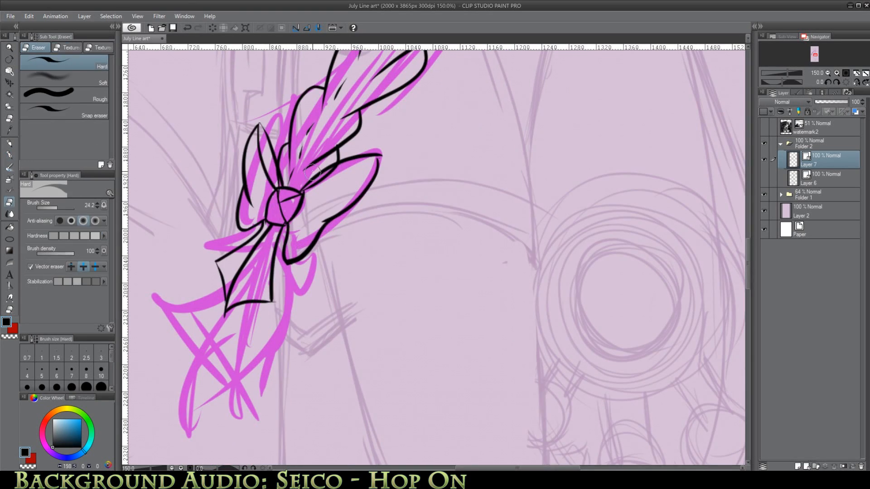
Show Layer 6 and erase its body and coat lines that cross the right braid and bow.
{"action": "scroll", "coordinate": [290, 234], "scroll_direction": "up", "scroll_amount": 3}
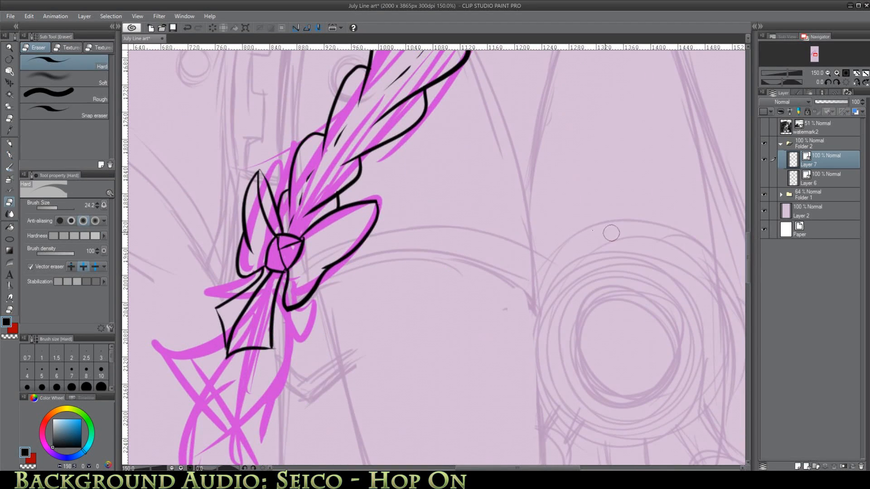
{"action": "key", "text": "p"}
{"action": "left_click", "coordinate": [764, 178]}
{"action": "left_click", "coordinate": [820, 178]}
{"action": "key", "text": "e"}
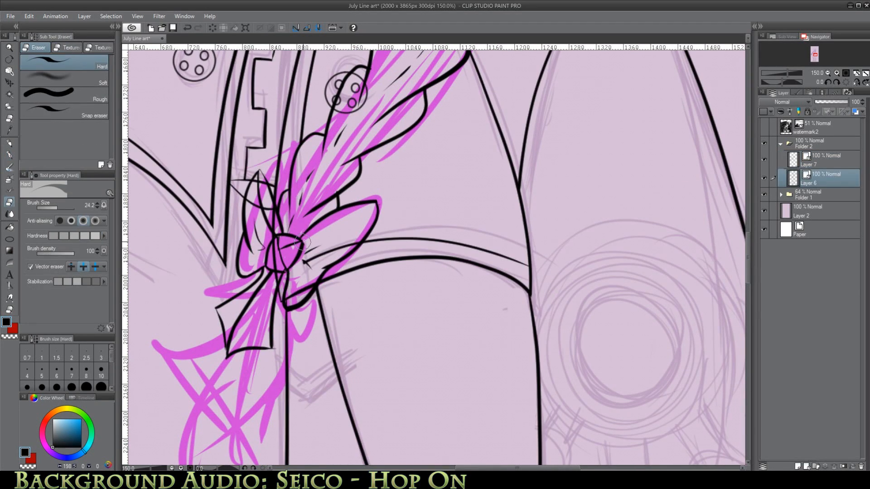
{"action": "key", "text": "ctrl+z"}
{"action": "scroll", "coordinate": [651, 227], "scroll_direction": "up", "scroll_amount": 3}
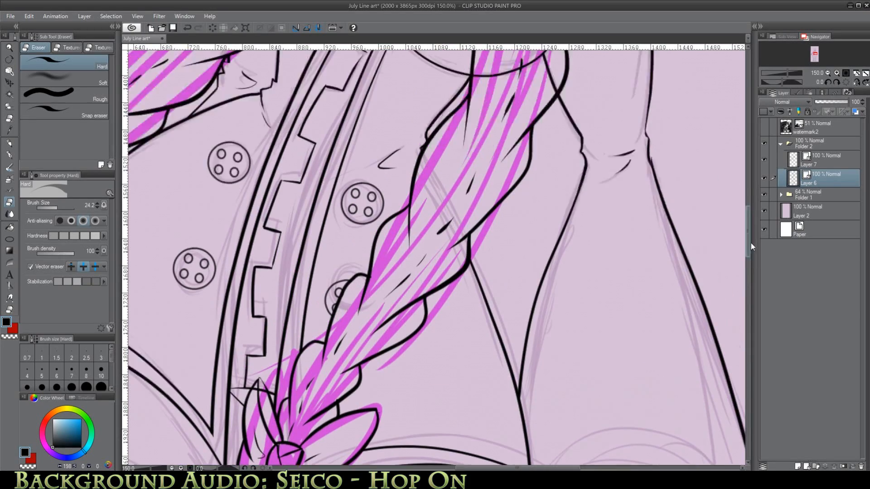
{"action": "scroll", "coordinate": [576, 143], "scroll_direction": "down", "scroll_amount": 4}
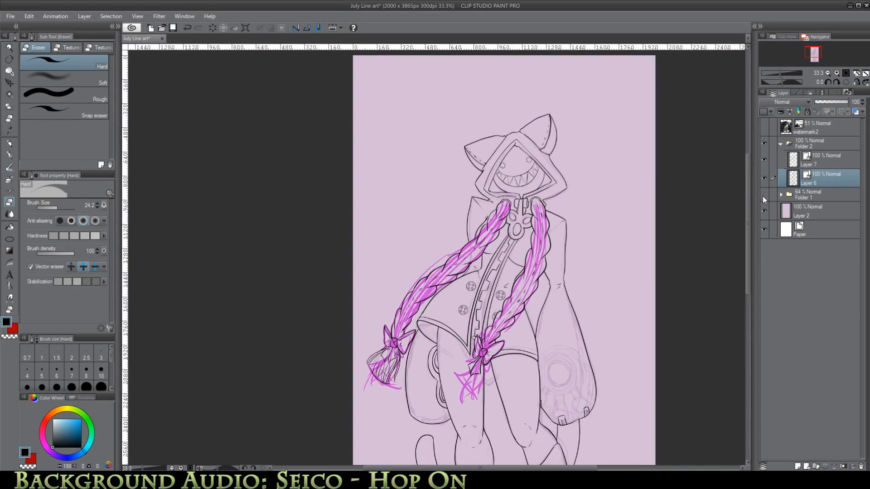
Ink the hair tuft below the right bow on Layer 7, with curved outer edges and long strand lines.
{"action": "scroll", "coordinate": [520, 401], "scroll_direction": "up", "scroll_amount": 3}
{"action": "key", "text": "p"}
{"action": "left_click", "coordinate": [764, 178]}
{"action": "left_click", "coordinate": [764, 178]}
{"action": "left_click", "coordinate": [827, 161]}
{"action": "left_click_drag", "start_coordinate": [497, 268], "coordinate": [429, 310]}
{"action": "left_click_drag", "start_coordinate": [434, 324], "coordinate": [527, 351]}
{"action": "left_click_drag", "start_coordinate": [513, 276], "coordinate": [531, 363]}
{"action": "left_click_drag", "start_coordinate": [504, 277], "coordinate": [496, 366]}
{"action": "left_click_drag", "start_coordinate": [493, 312], "coordinate": [487, 375]}
{"action": "left_click_drag", "start_coordinate": [486, 313], "coordinate": [472, 365]}
{"action": "left_click_drag", "start_coordinate": [493, 269], "coordinate": [436, 348]}
Erase the tuft strands that overlap the right bow's ribbon tail on Layer 7, and hide Layer 6.
{"action": "left_click", "coordinate": [10, 202]}
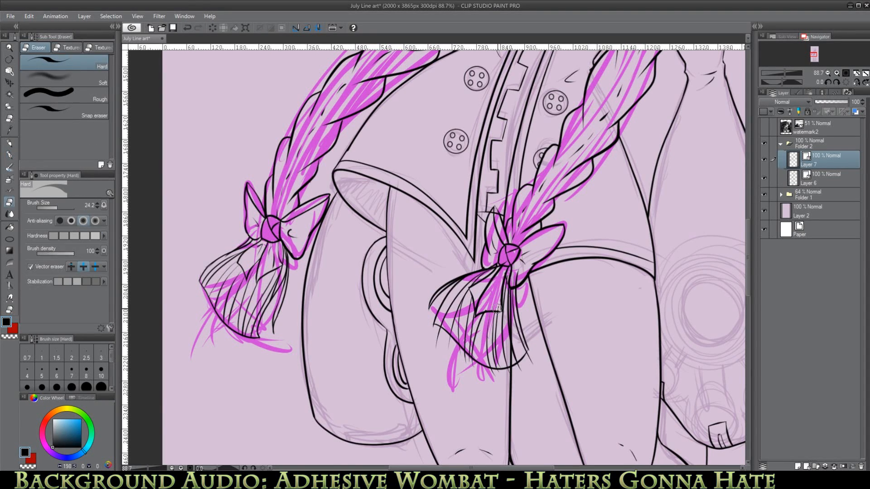
{"action": "left_click_drag", "start_coordinate": [488, 310], "coordinate": [496, 308]}
{"action": "left_click", "coordinate": [764, 178]}
{"action": "key", "text": "ctrl+plus"}
{"action": "left_click", "coordinate": [10, 155]}
{"action": "left_click", "coordinate": [10, 203]}
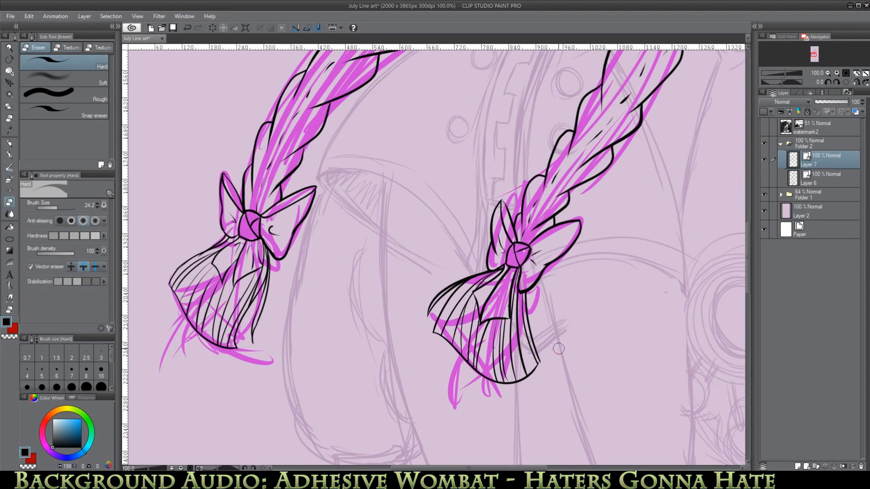
Show Layer 6, erase its coat and leg lines that cross the right tuft, and clean up the tuft on Layer 7.
{"action": "left_click", "coordinate": [764, 178]}
{"action": "left_click", "coordinate": [829, 179]}
{"action": "left_click", "coordinate": [829, 160]}
{"action": "left_click_drag", "start_coordinate": [482, 289], "coordinate": [438, 343]}
{"action": "left_click", "coordinate": [9, 155]}
{"action": "left_click", "coordinate": [9, 203]}
Hide the sketch in Folder 1, save the file, and check the whole figure's line art.
{"action": "scroll", "coordinate": [559, 256], "scroll_direction": "down", "scroll_amount": 5}
{"action": "left_click", "coordinate": [764, 194]}
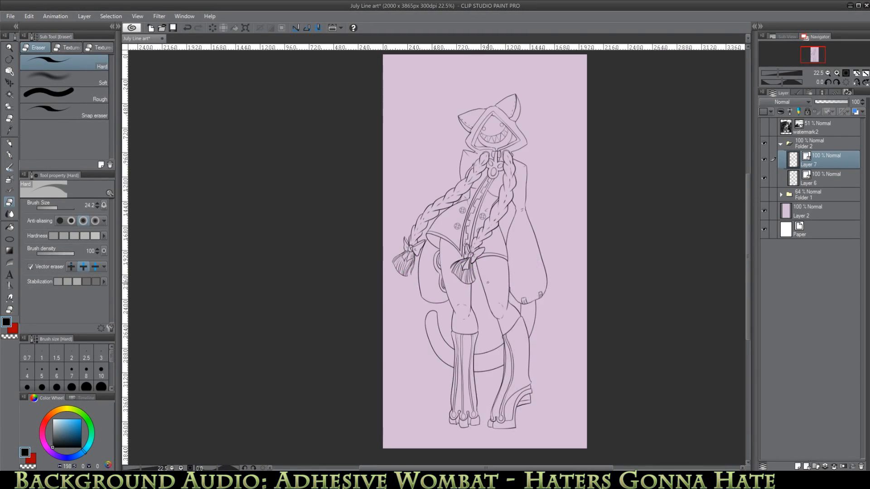
{"action": "key", "text": "ctrl+s"}
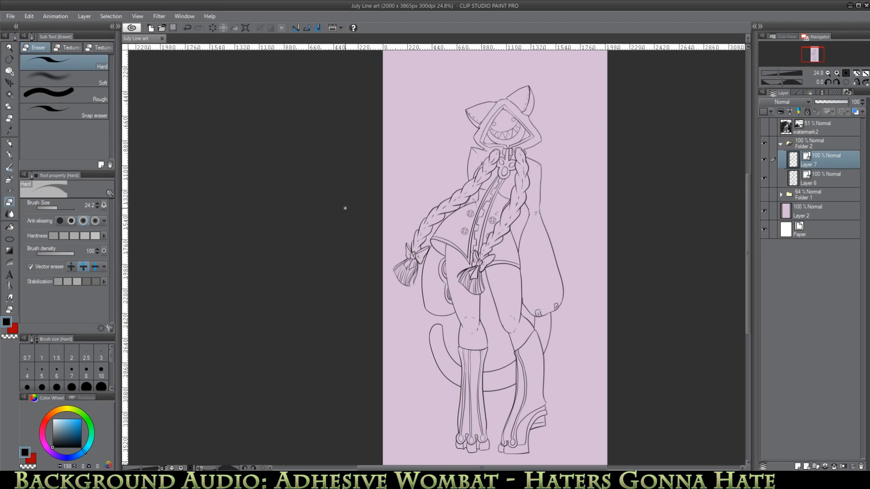
{"action": "left_click_drag", "start_coordinate": [811, 57], "coordinate": [811, 56]}
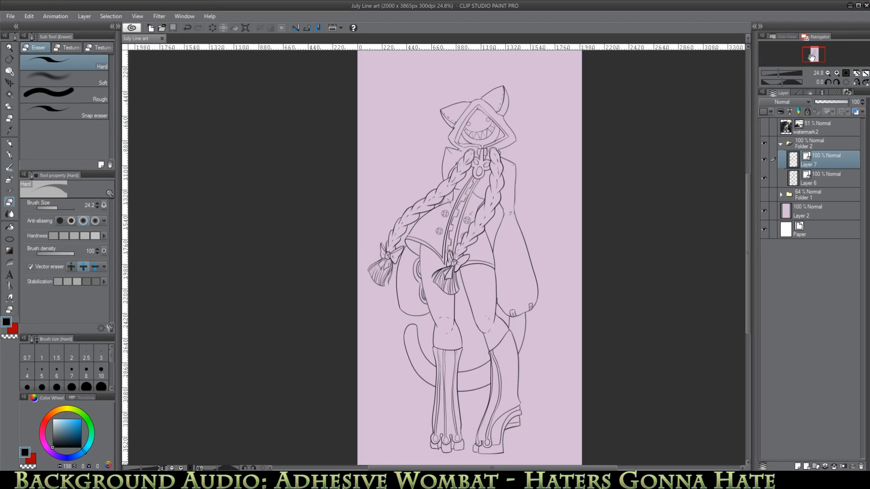
{"action": "scroll", "coordinate": [672, 298], "scroll_direction": "down", "scroll_amount": 1}
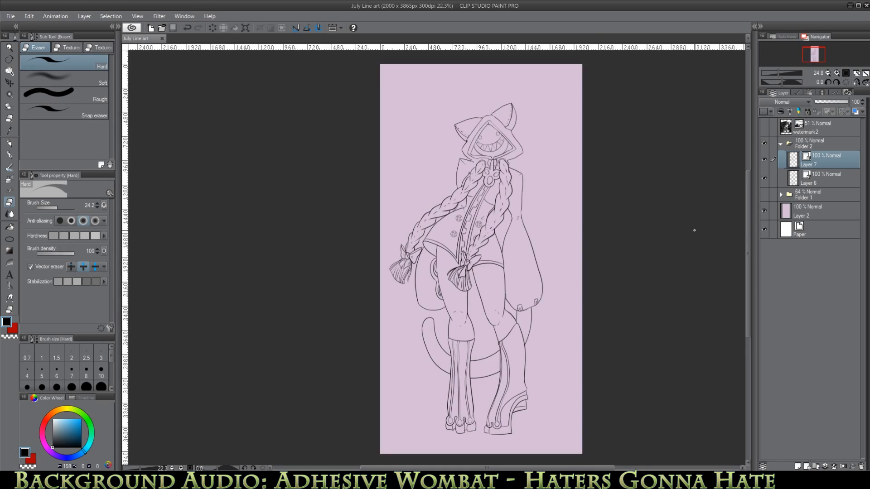
{"action": "left_click_drag", "start_coordinate": [821, 55], "coordinate": [821, 53]}
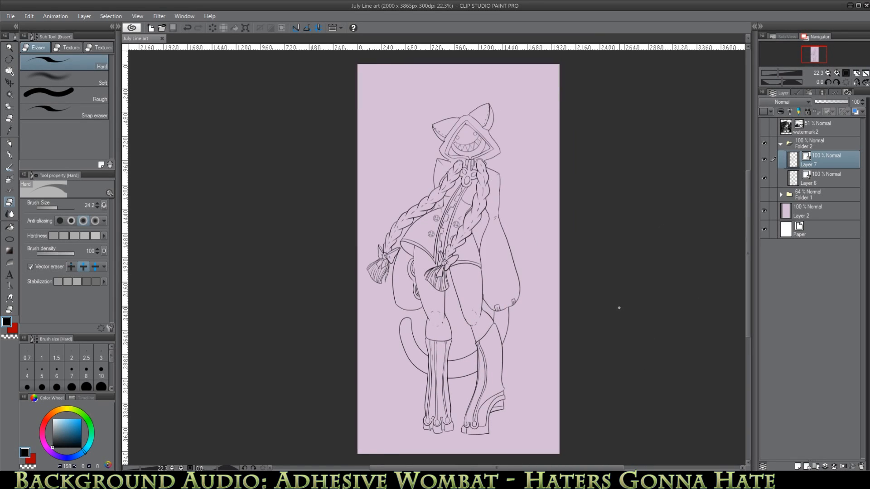